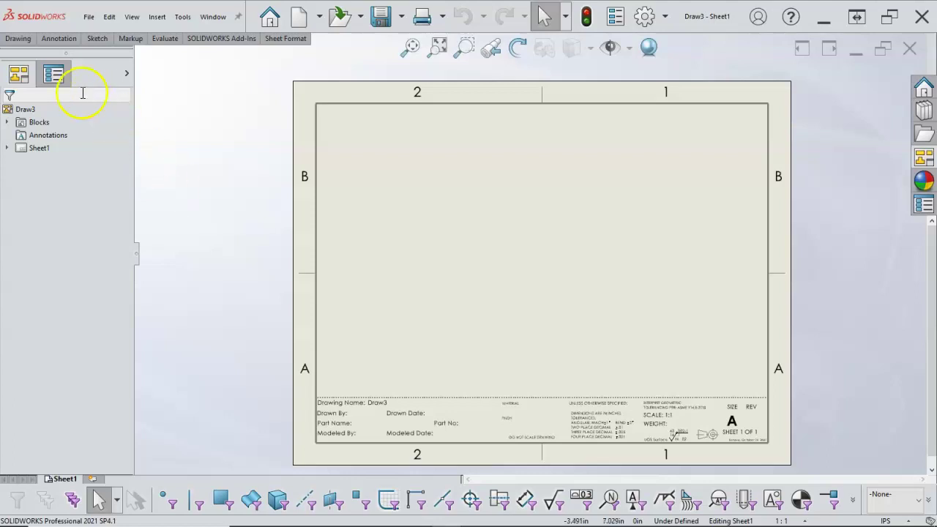
Review the drawing's custom file properties and close them without making changes
click(615, 17)
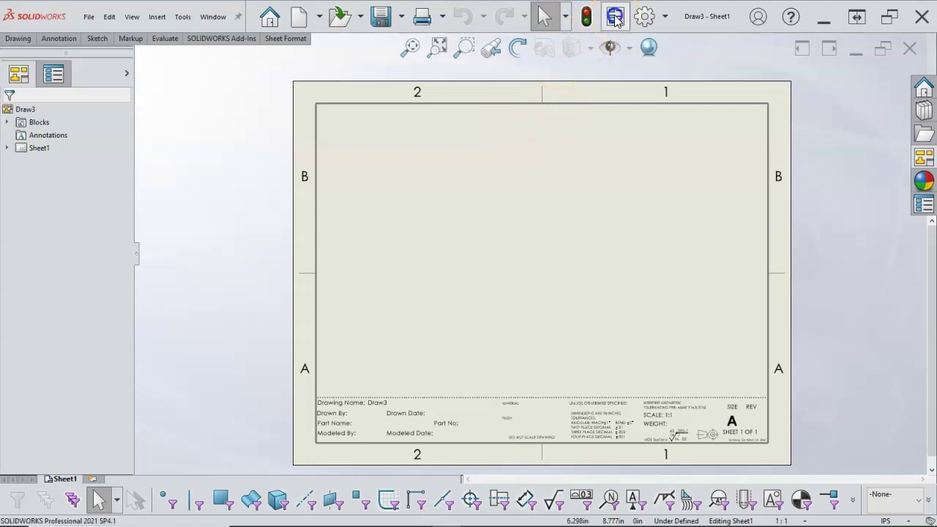
click(276, 124)
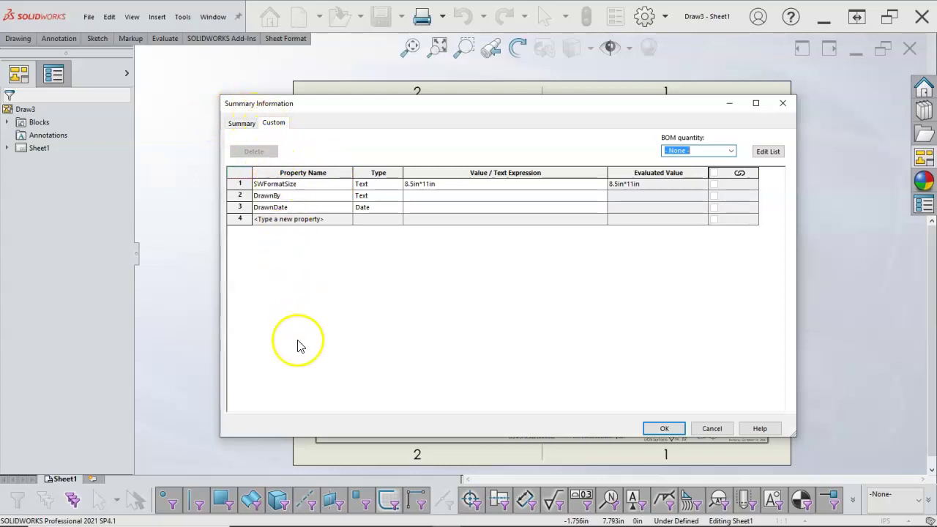
click(711, 429)
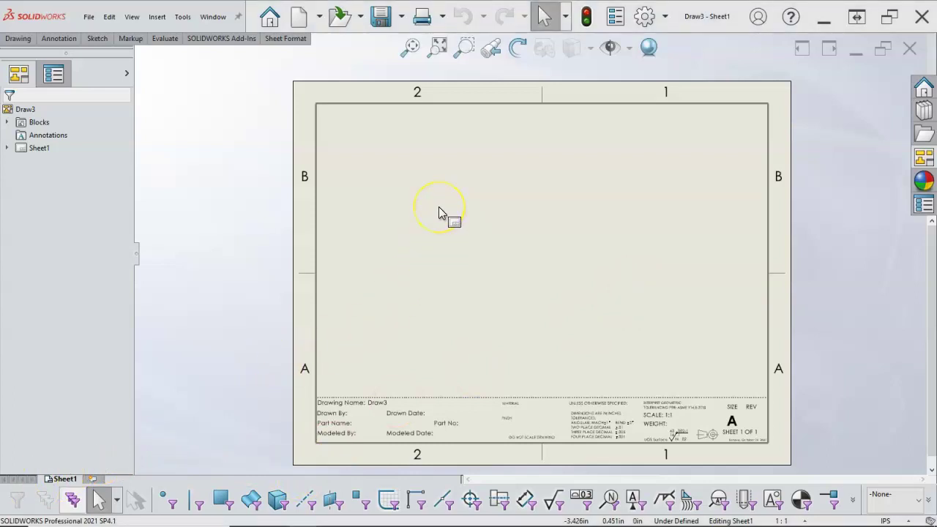
Load the drafting standard MY ISO-MODIFIED.sldstd from the SW2021 System folder into the drawing's document properties
click(666, 20)
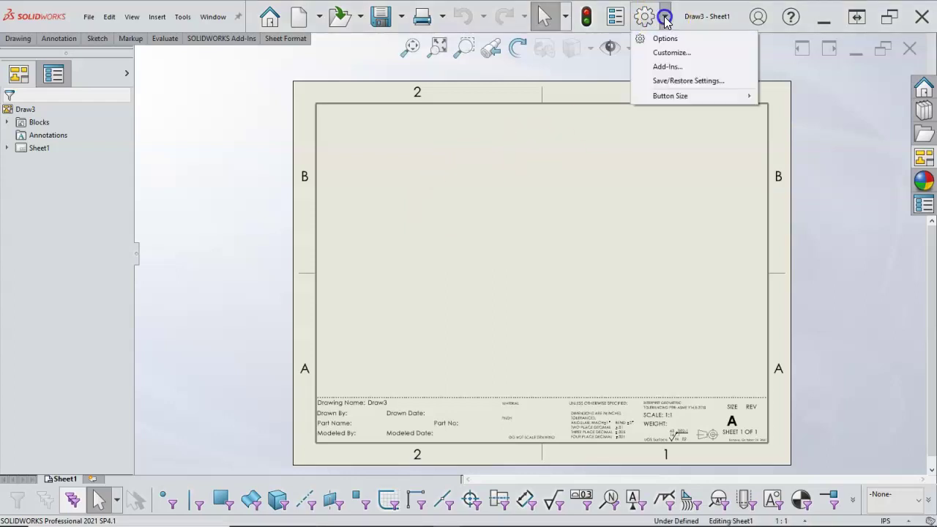
click(663, 39)
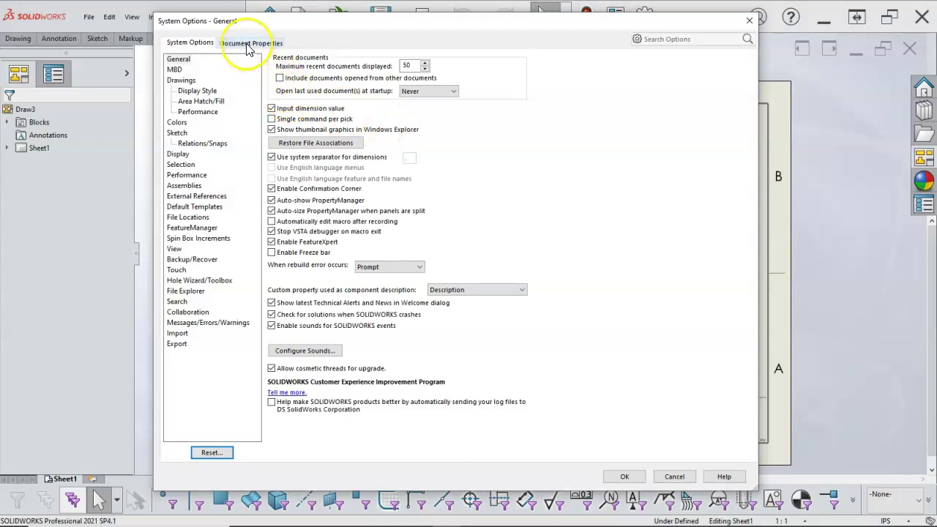
click(249, 45)
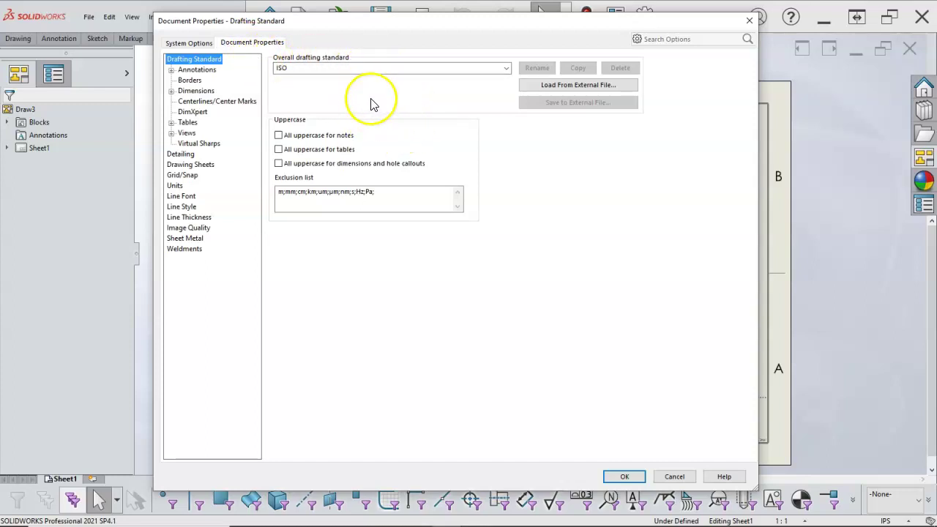
click(545, 85)
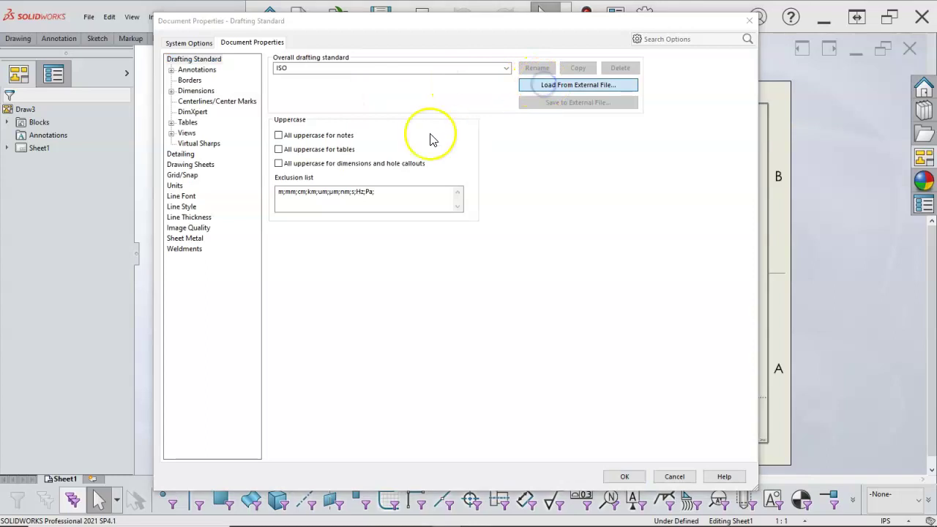
scroll(110, 141, up, 1)
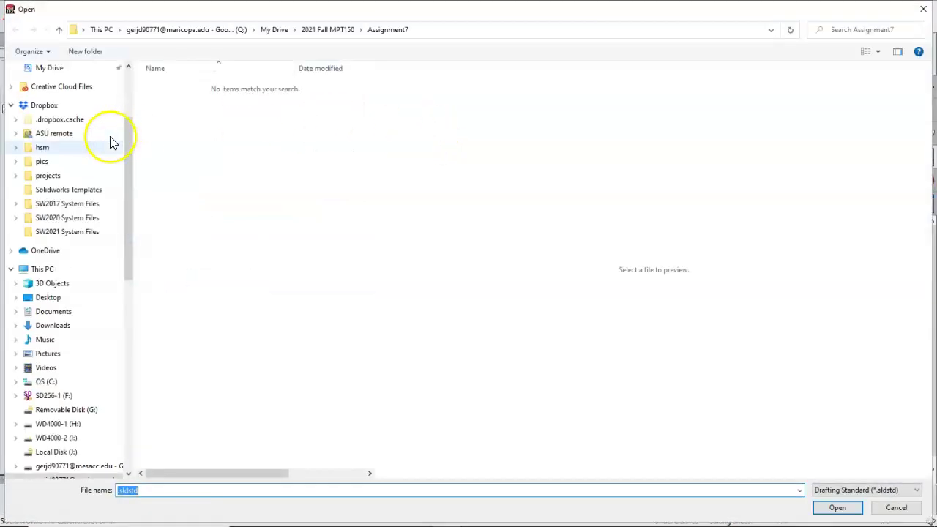
scroll(110, 141, up, 3)
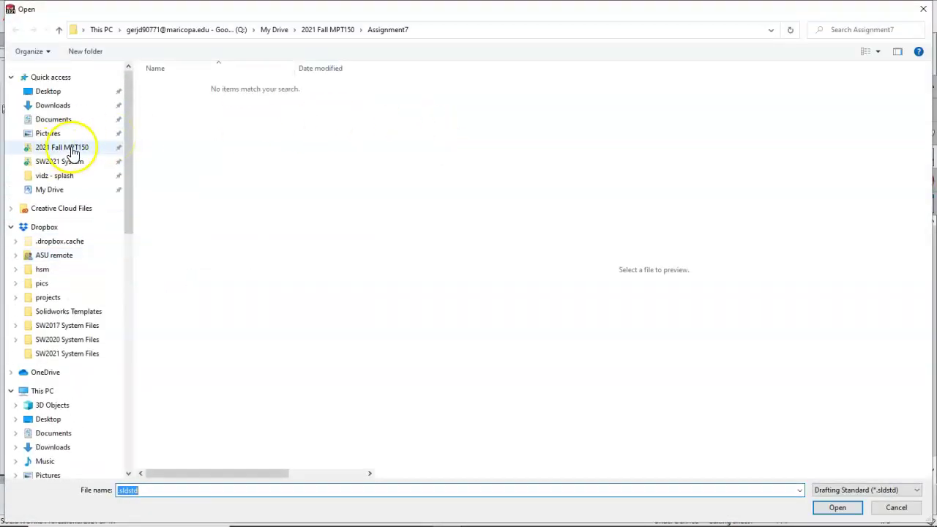
click(66, 161)
click(208, 100)
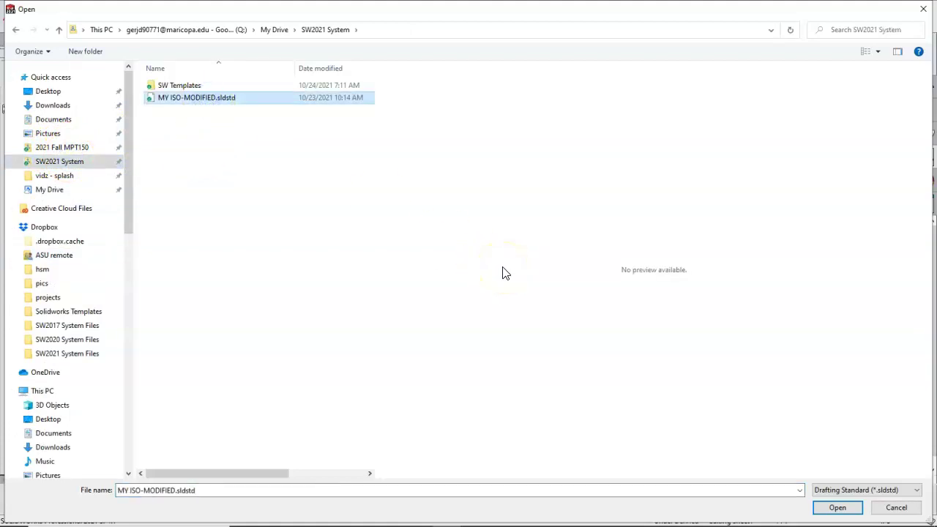
click(710, 331)
click(836, 507)
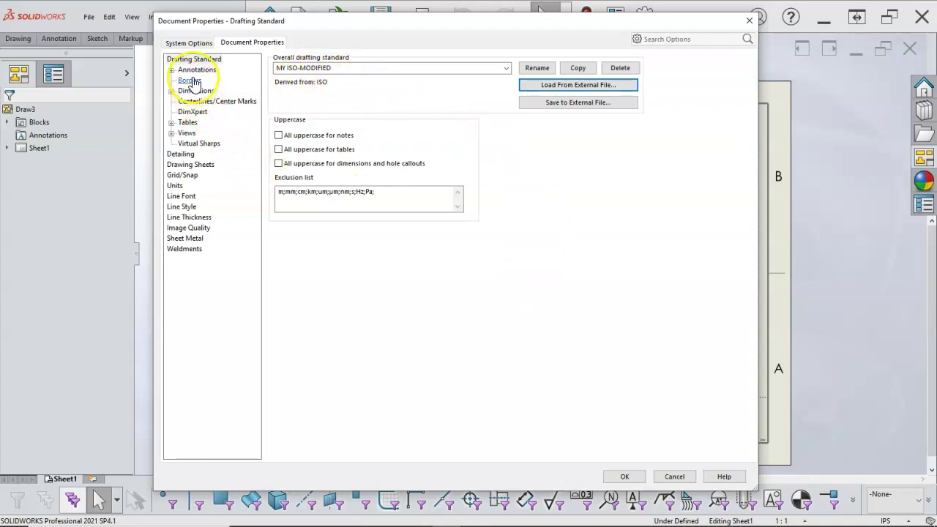
Review the chamfer dimension, Bill of Materials and Revision table settings of the loaded standard, and accept the document properties
click(170, 91)
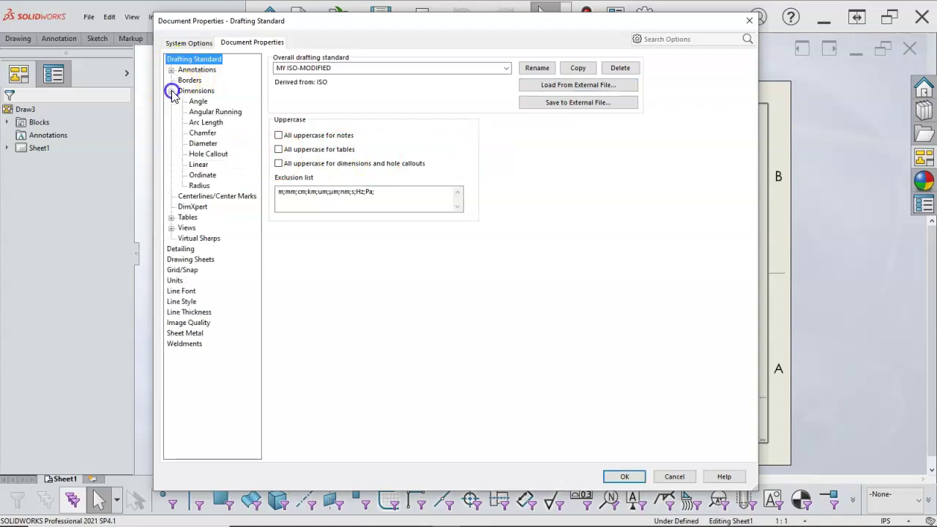
click(216, 136)
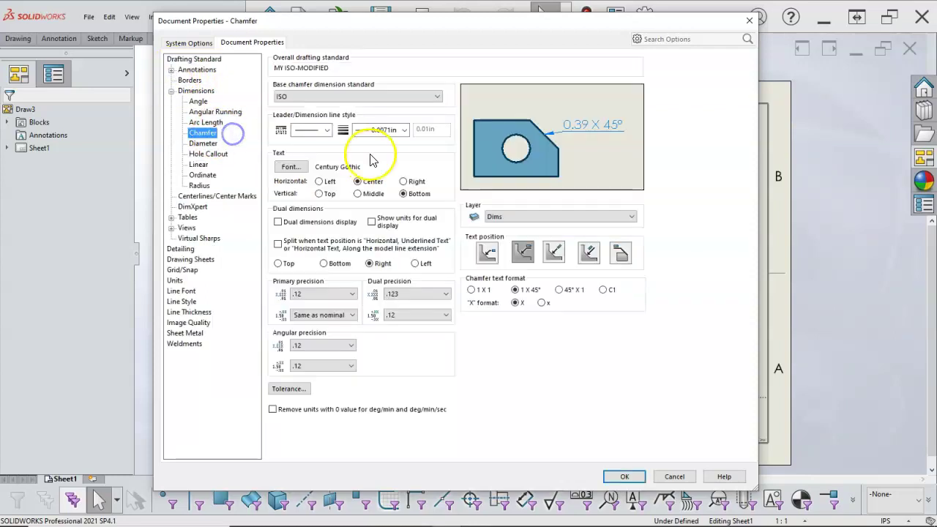
click(171, 91)
click(171, 123)
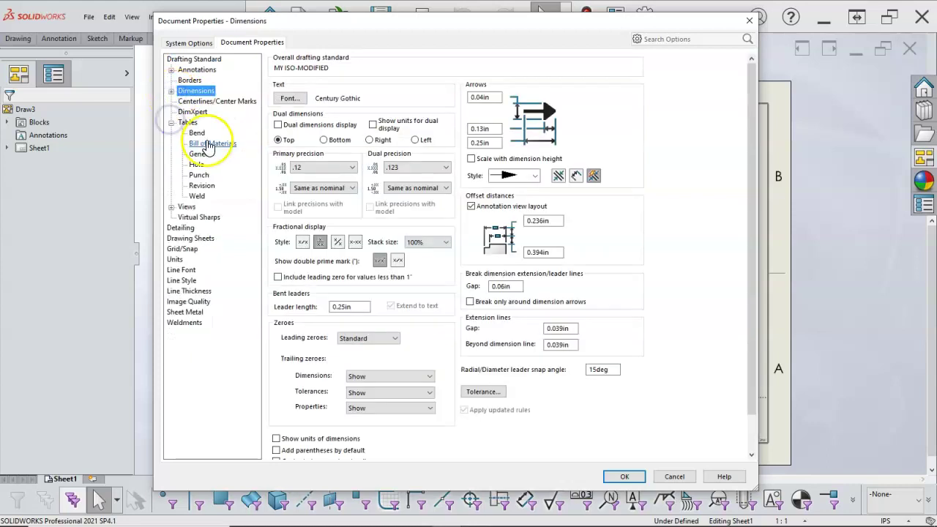
click(233, 145)
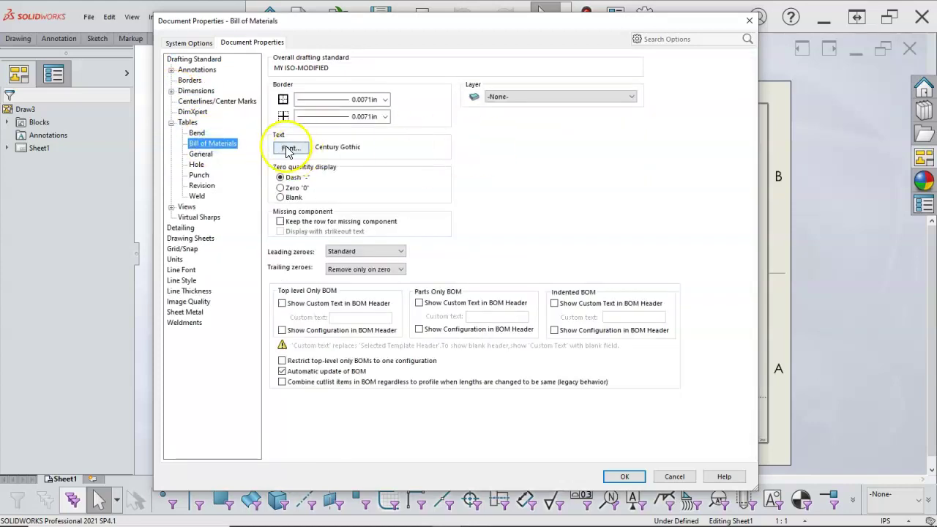
click(201, 186)
click(171, 122)
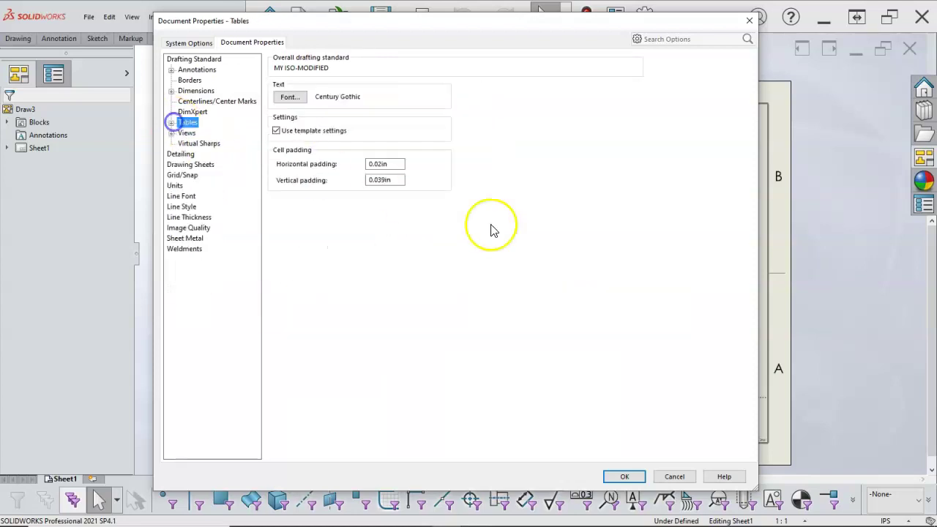
click(625, 477)
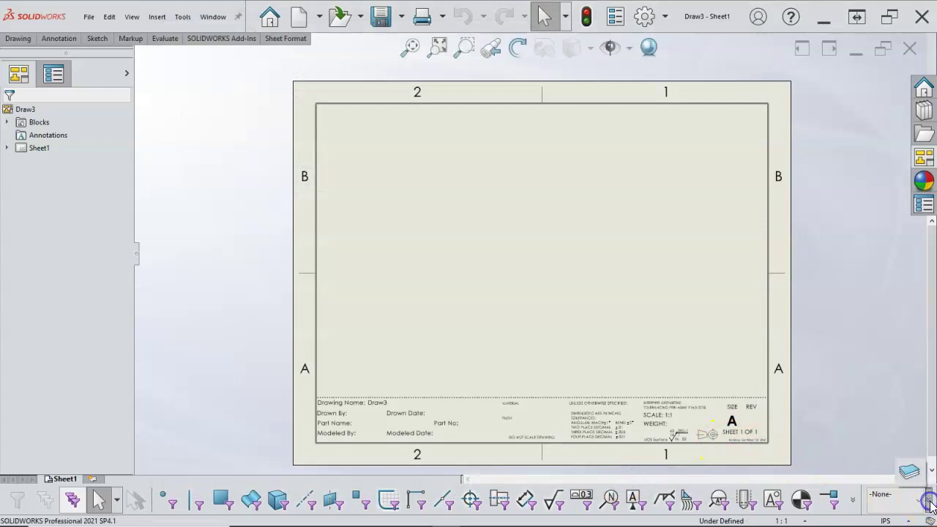
Locate the Layer toolbar in the lists of available toolbars and check whether it is enabled
click(852, 326)
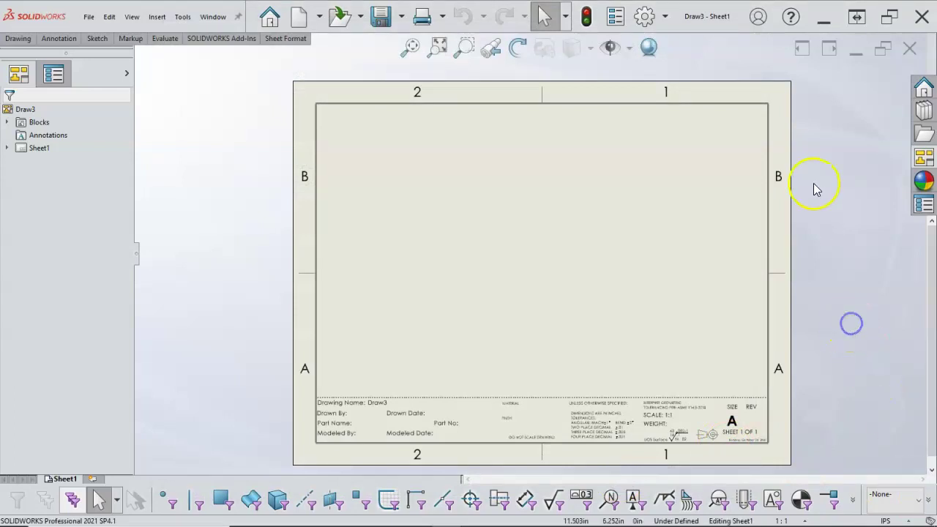
right_click(716, 33)
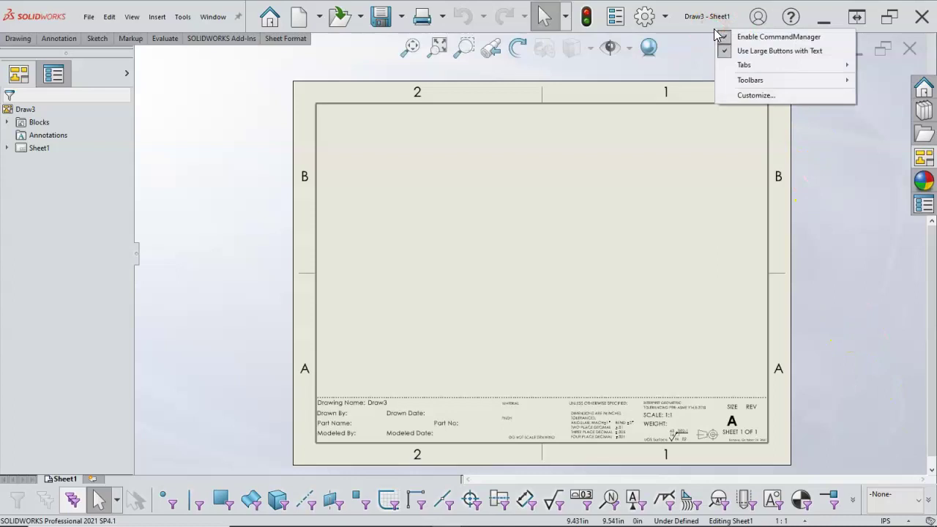
mouse_move(748, 83)
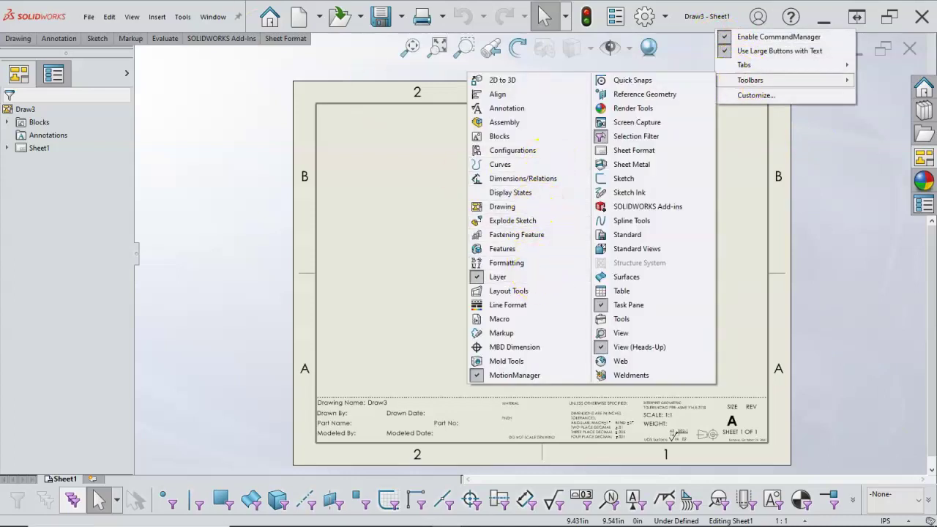
click(132, 16)
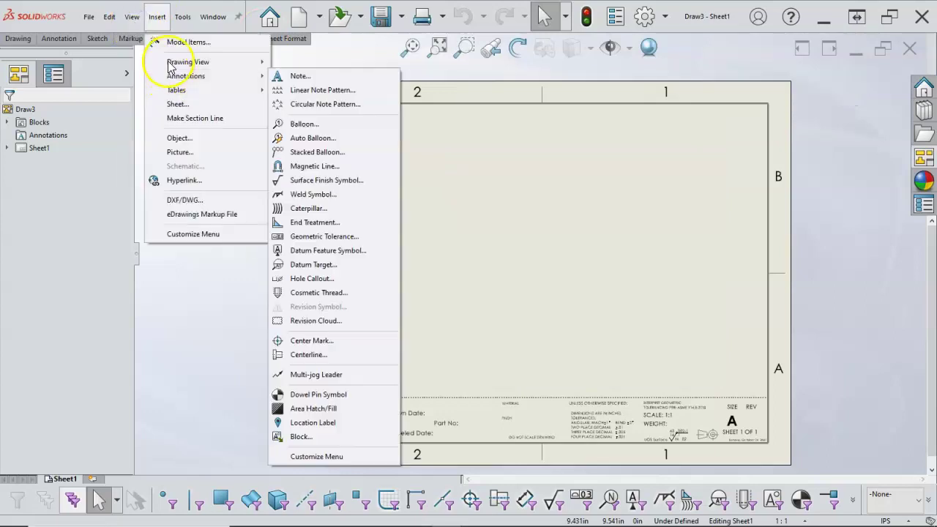
mouse_move(132, 16)
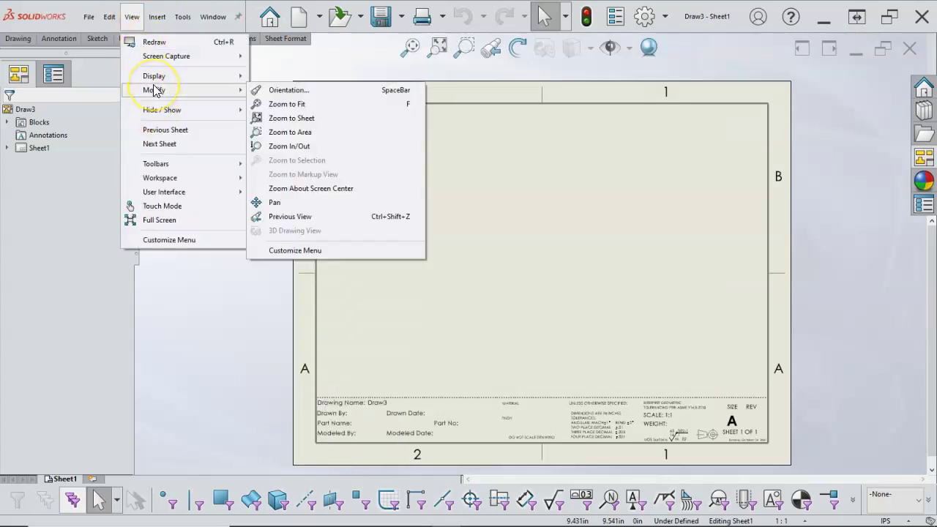
mouse_move(166, 111)
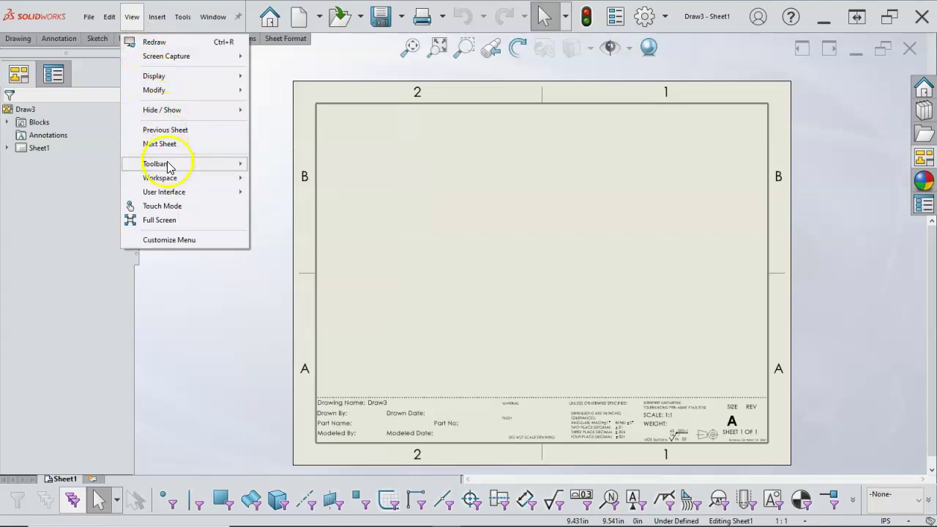
mouse_move(166, 165)
click(282, 257)
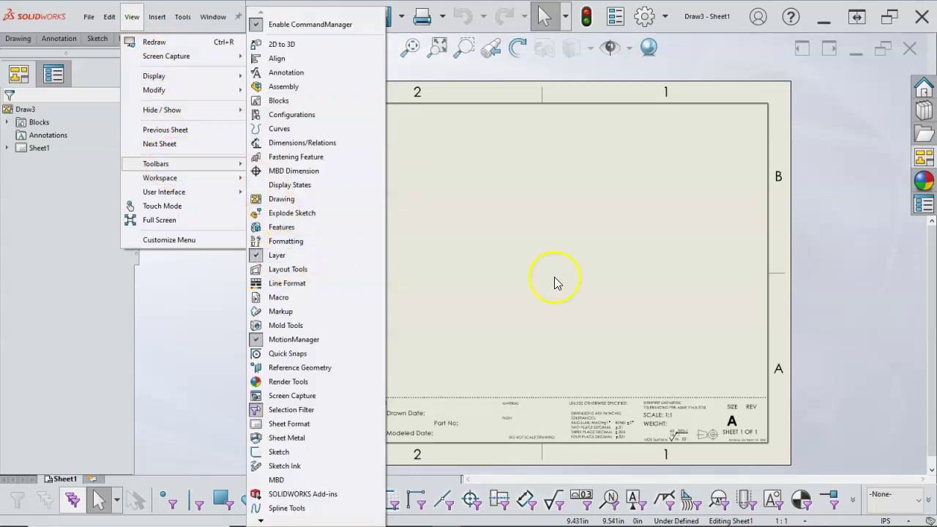
click(824, 366)
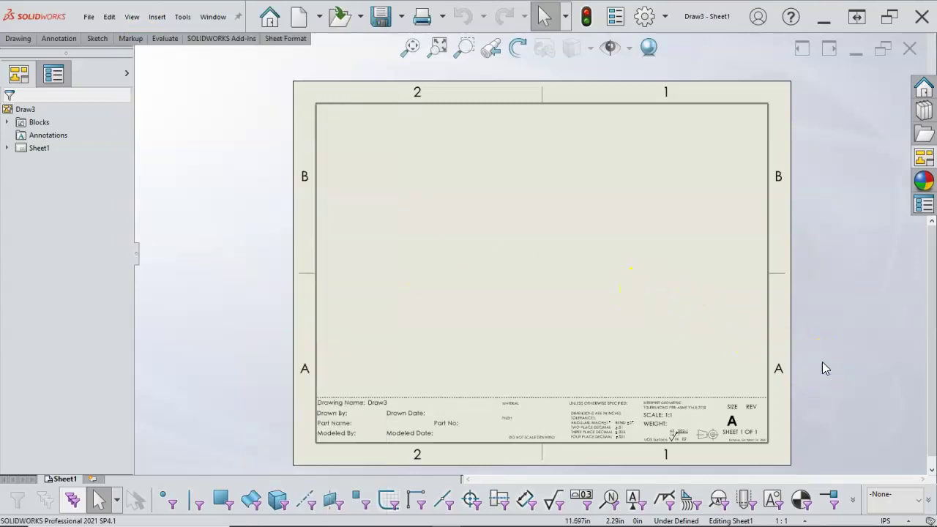
click(840, 401)
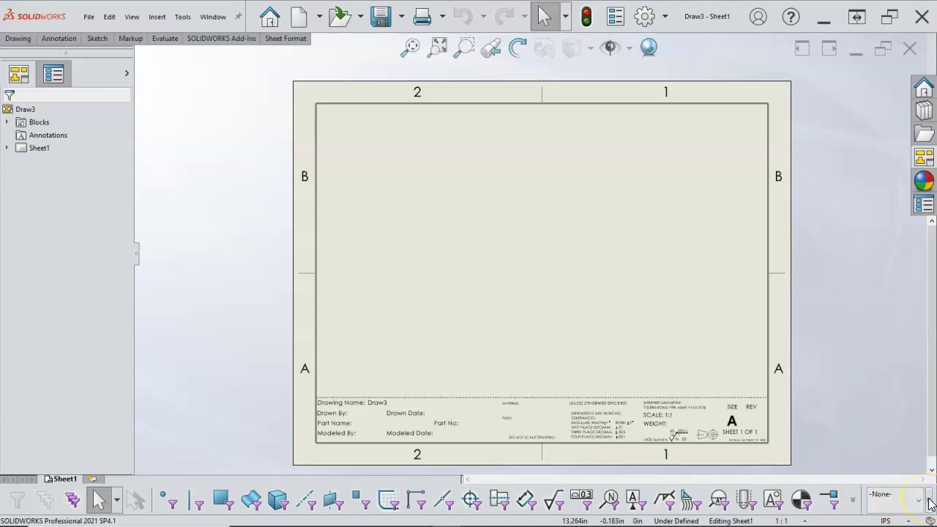
Create a new layer named Tab, give it a teal color and accept the layer changes
click(908, 471)
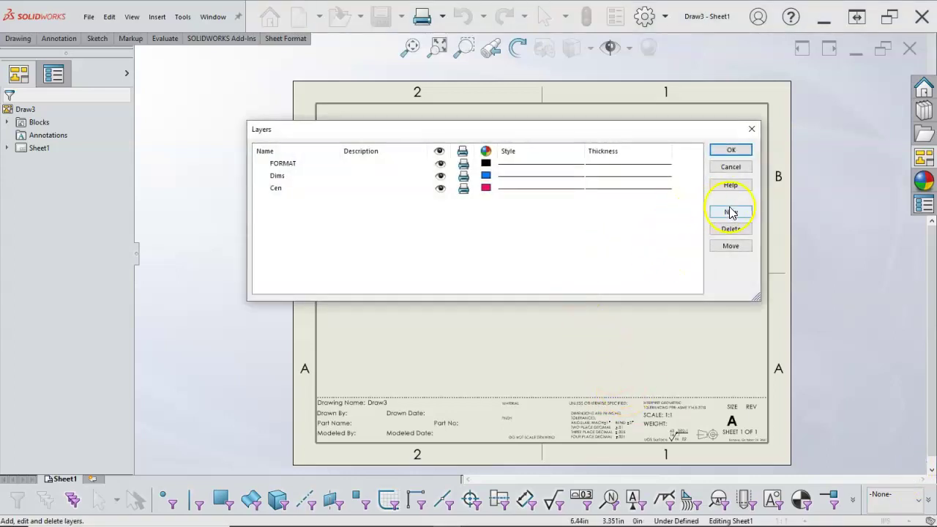
click(729, 212)
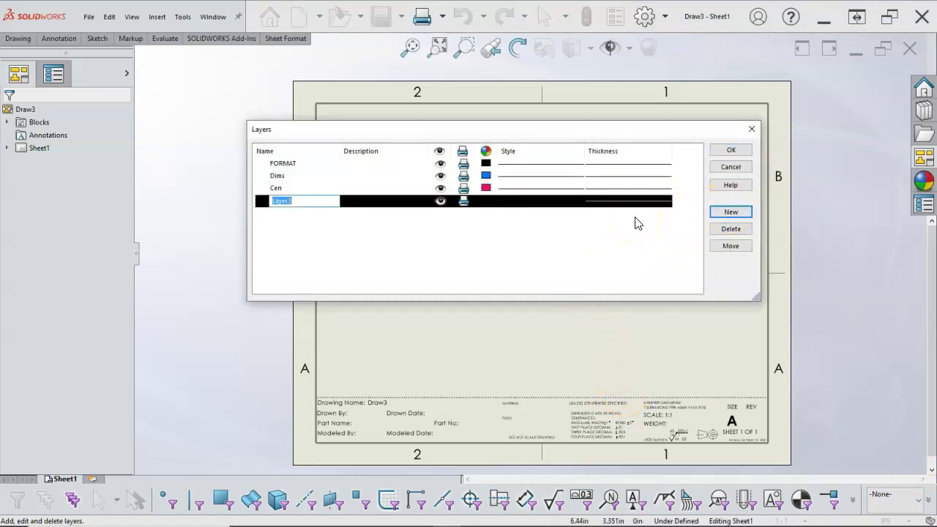
key(Return)
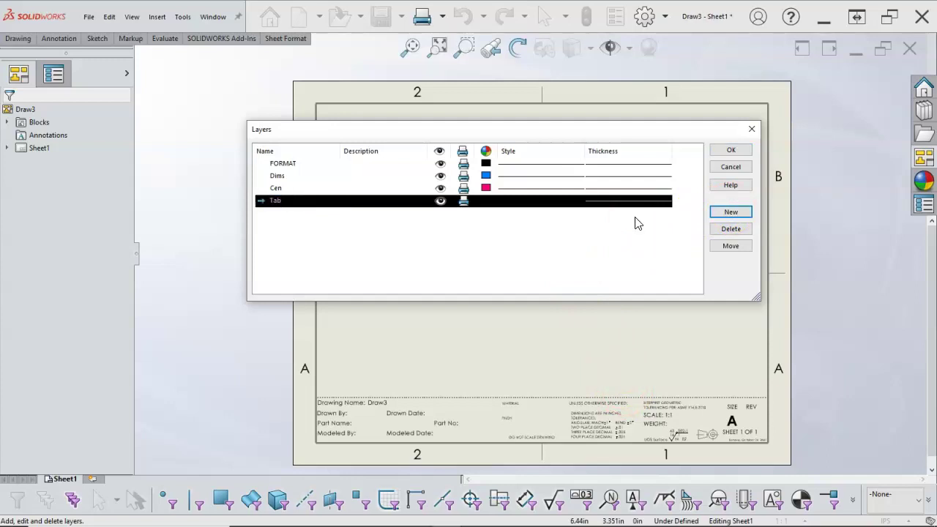
click(486, 201)
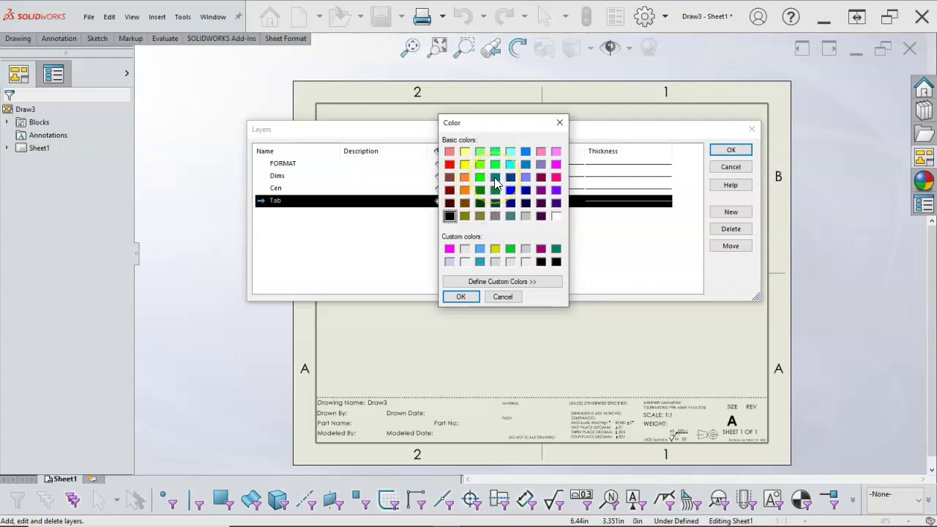
click(460, 297)
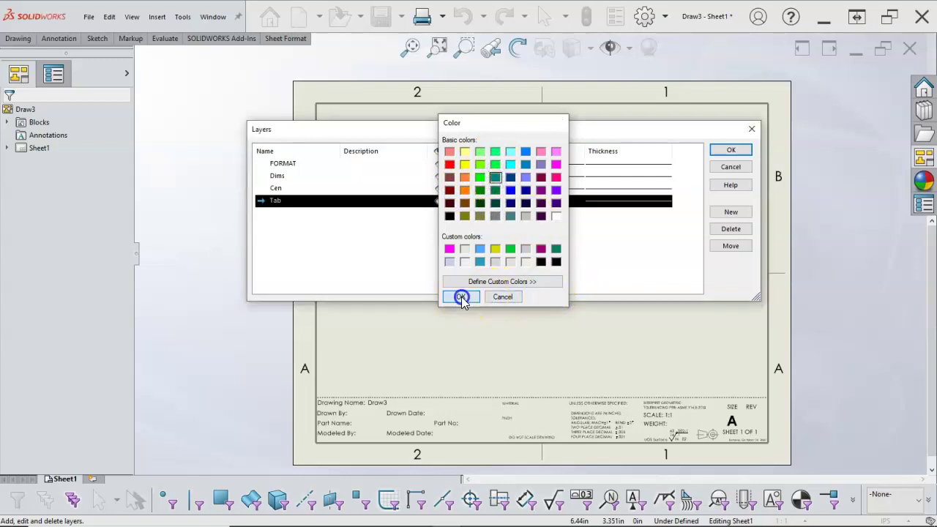
click(717, 150)
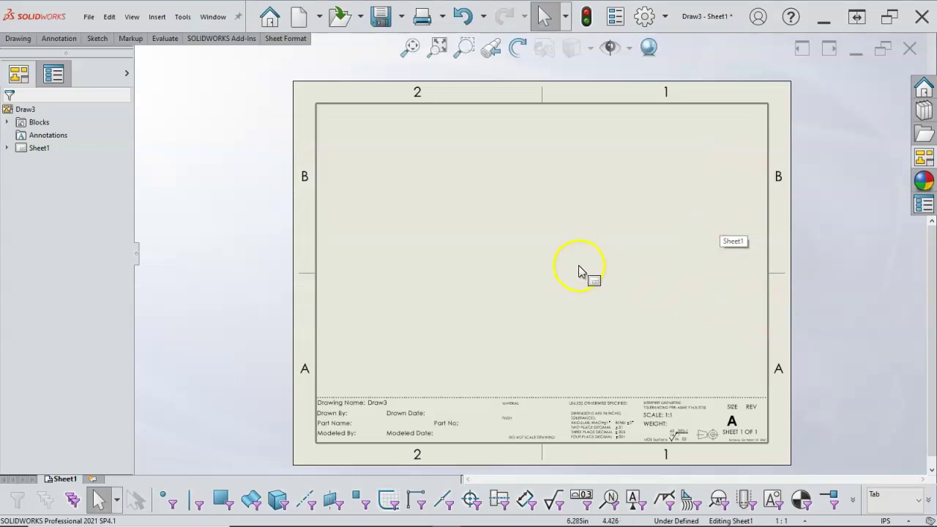
Assign the Tab layer to Bill of Materials tables in the drawing's document properties
click(648, 17)
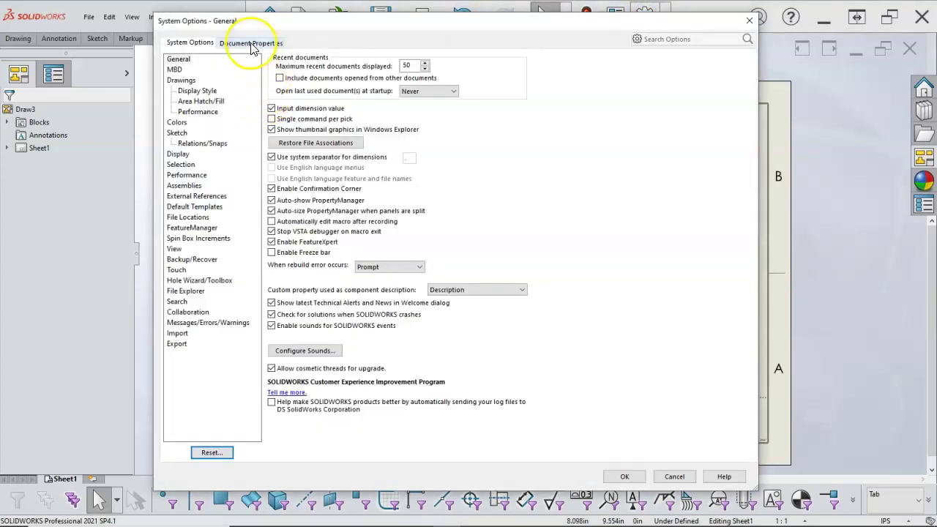
click(250, 42)
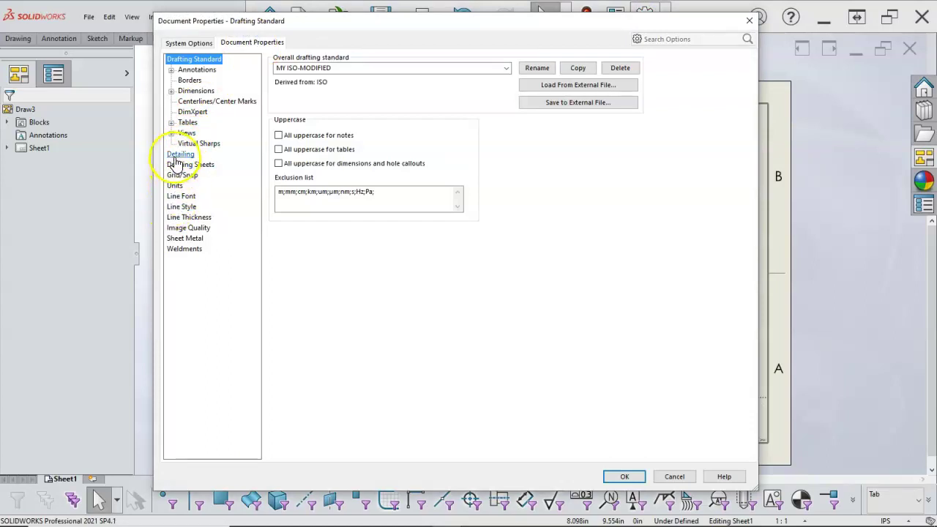
click(171, 122)
click(208, 144)
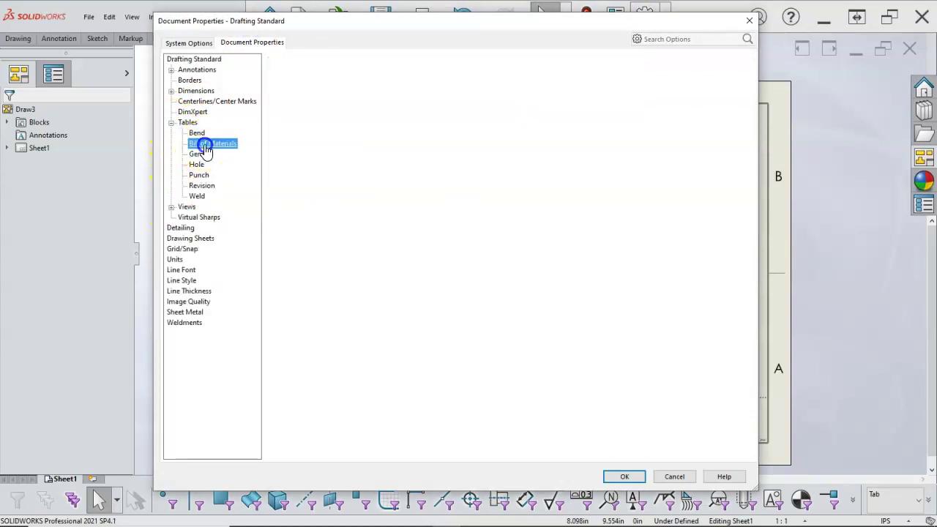
click(631, 97)
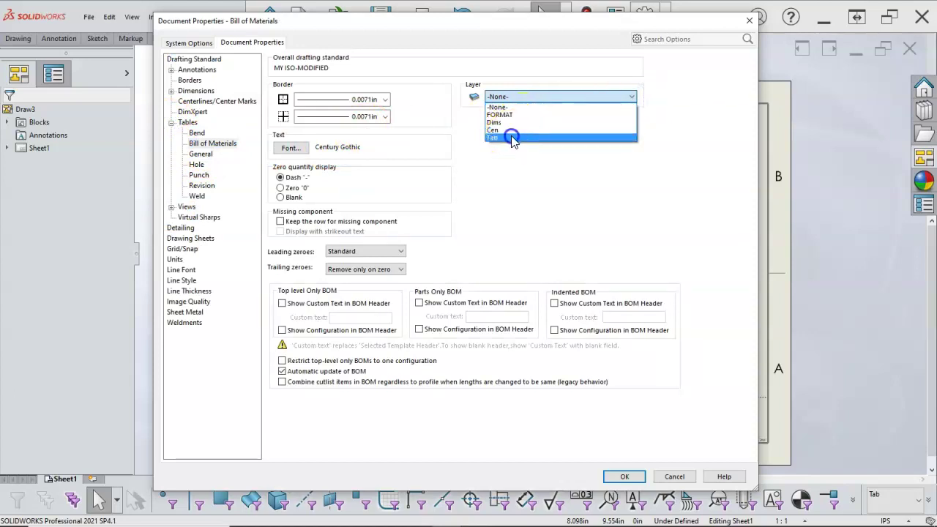
click(511, 137)
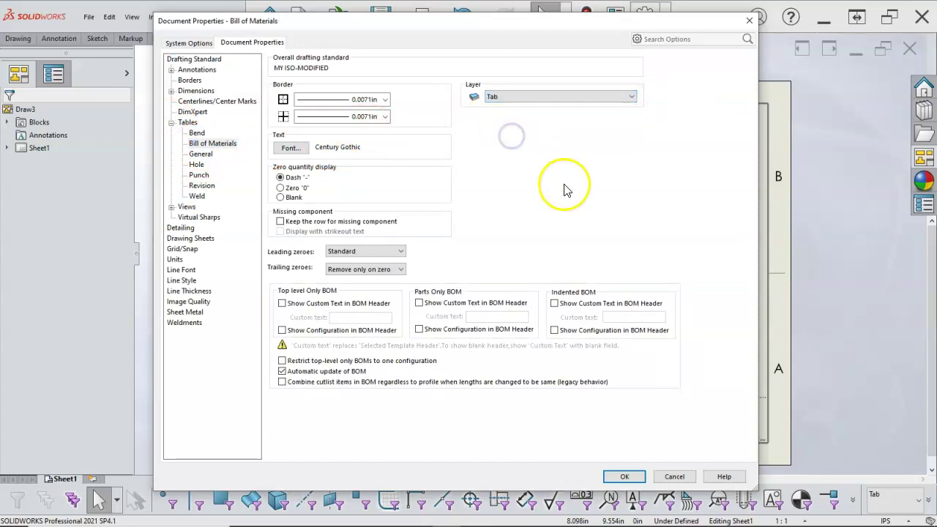
Assign the Tab layer to balloon annotations and accept the document properties
click(171, 69)
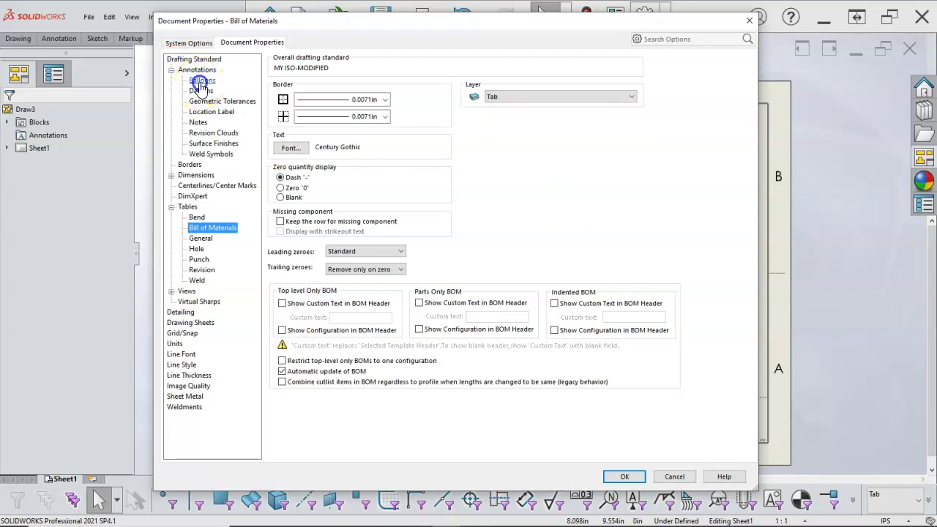
click(201, 79)
click(582, 211)
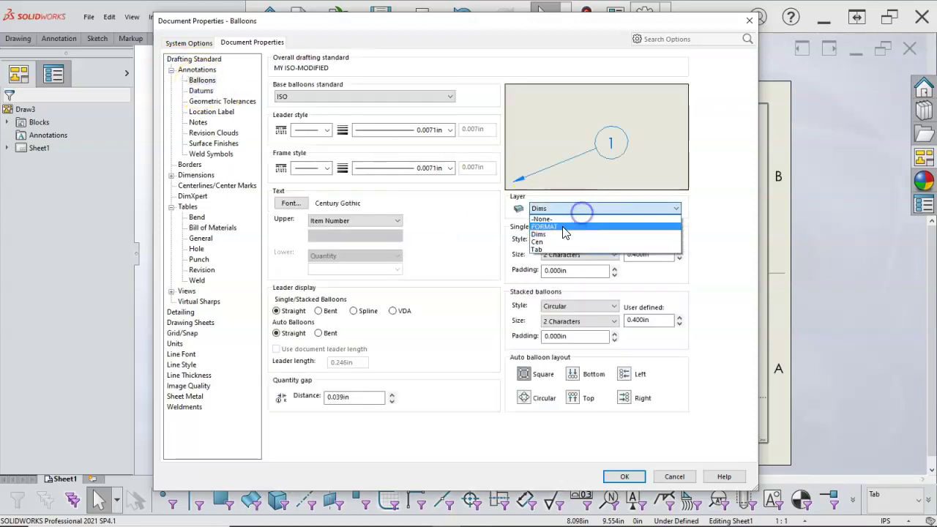
click(558, 256)
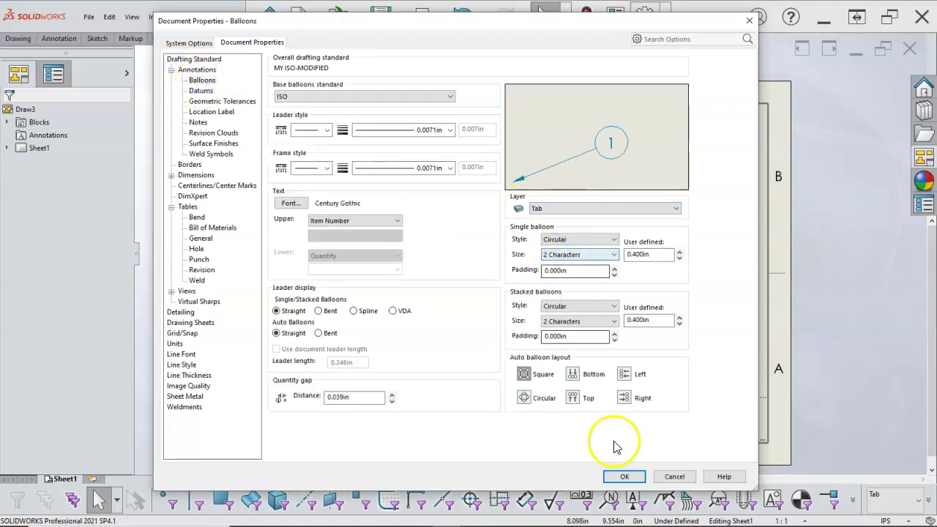
click(622, 477)
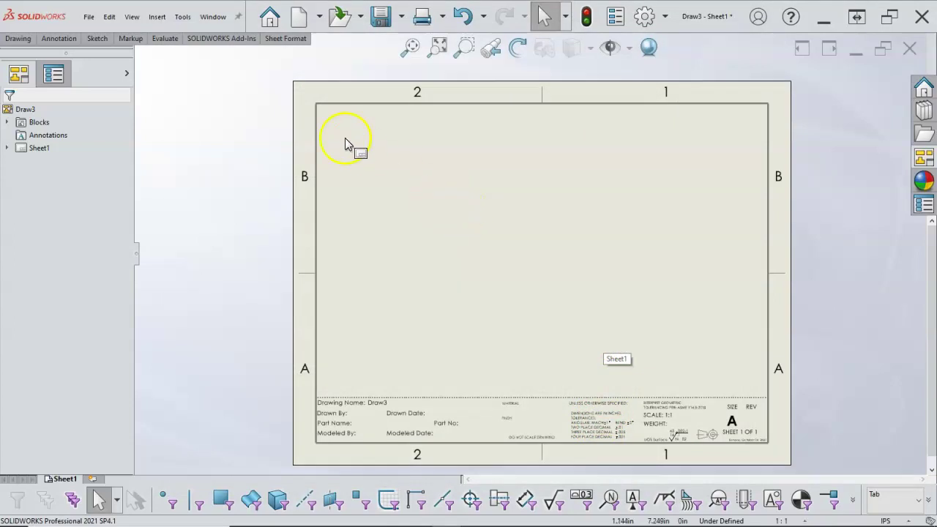
Save the drawing as a drawing template over my a-landscape.DRWDOT in the SW Templates folder
click(89, 16)
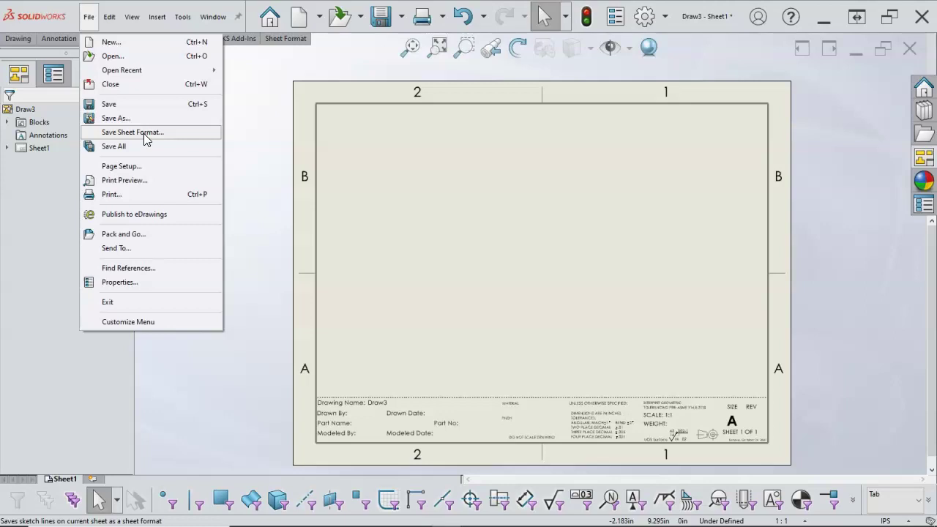
click(143, 119)
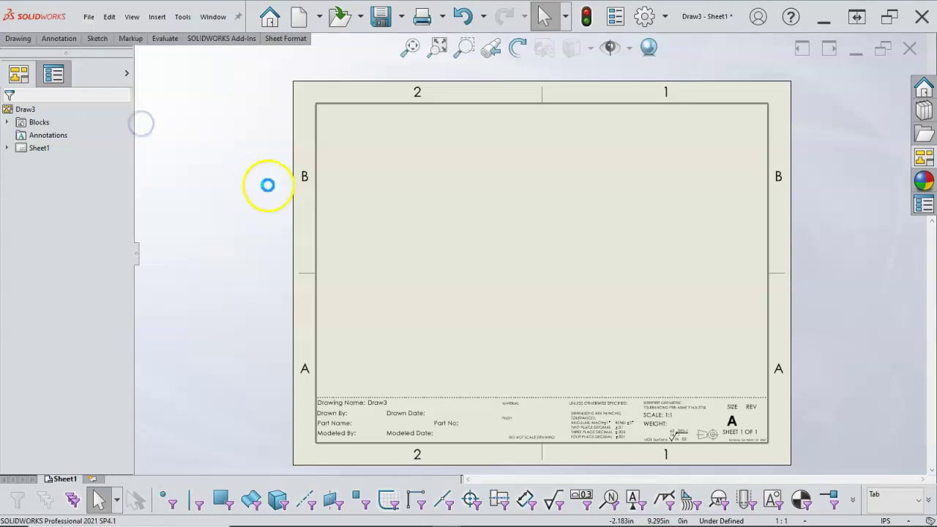
click(262, 216)
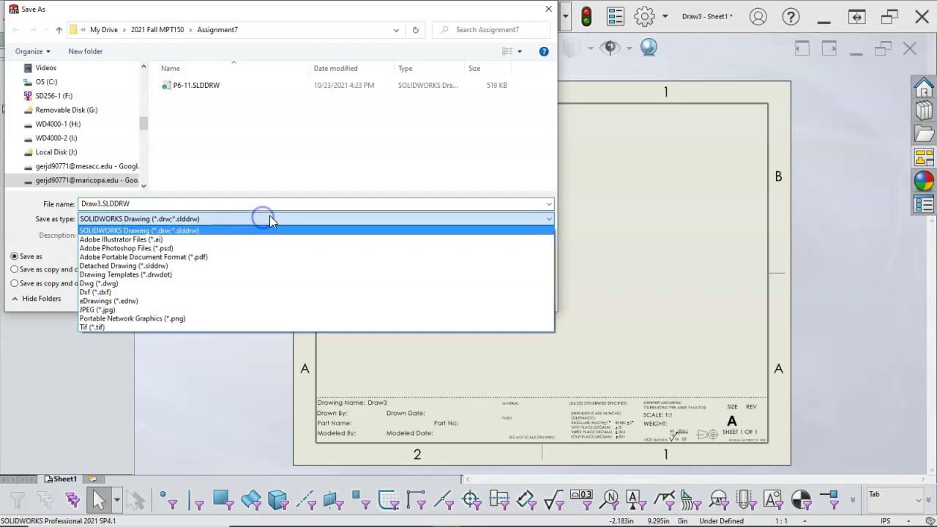
click(187, 273)
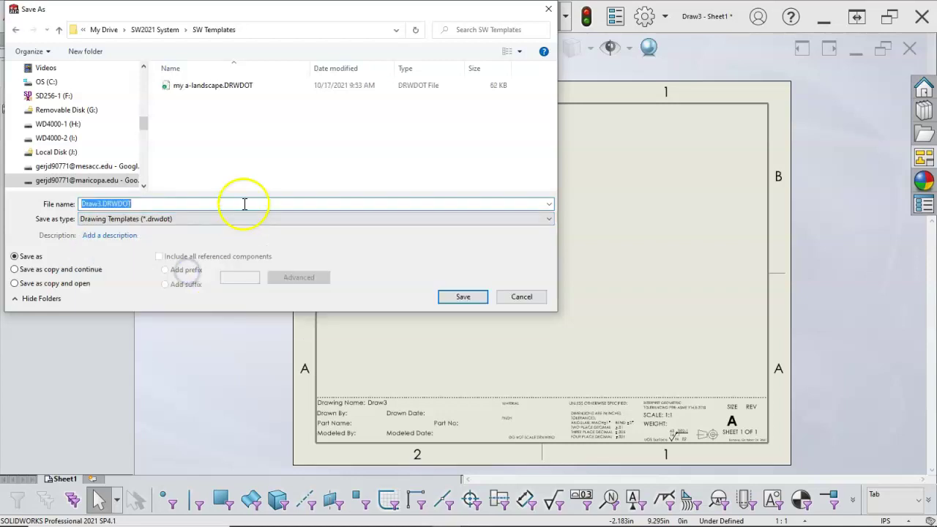
click(235, 86)
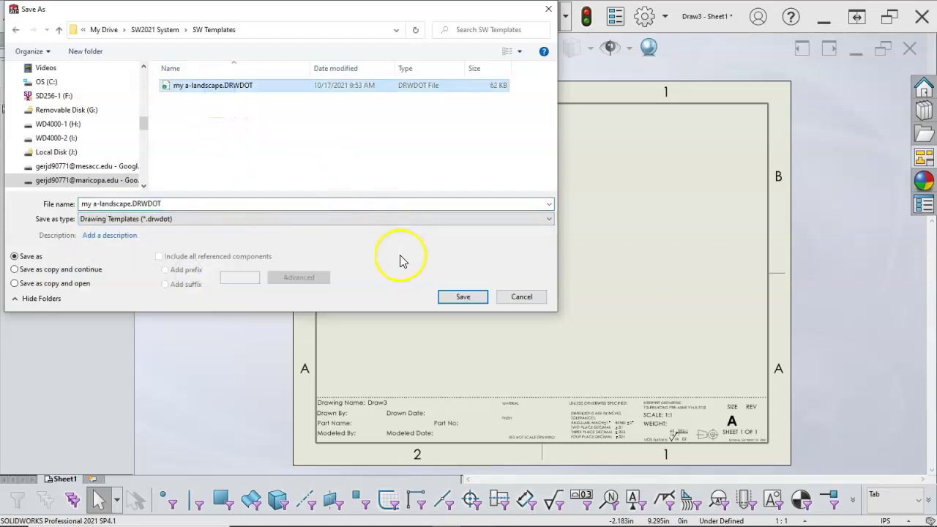
click(463, 298)
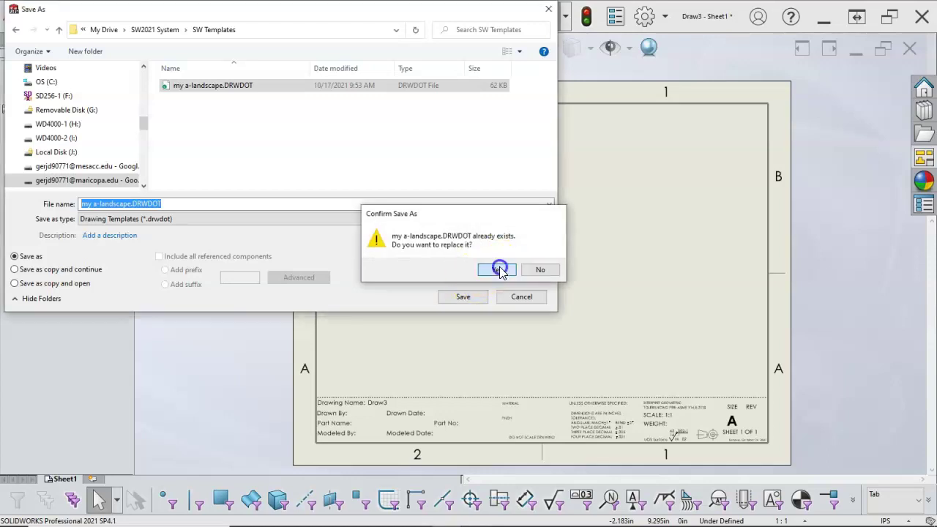
click(532, 268)
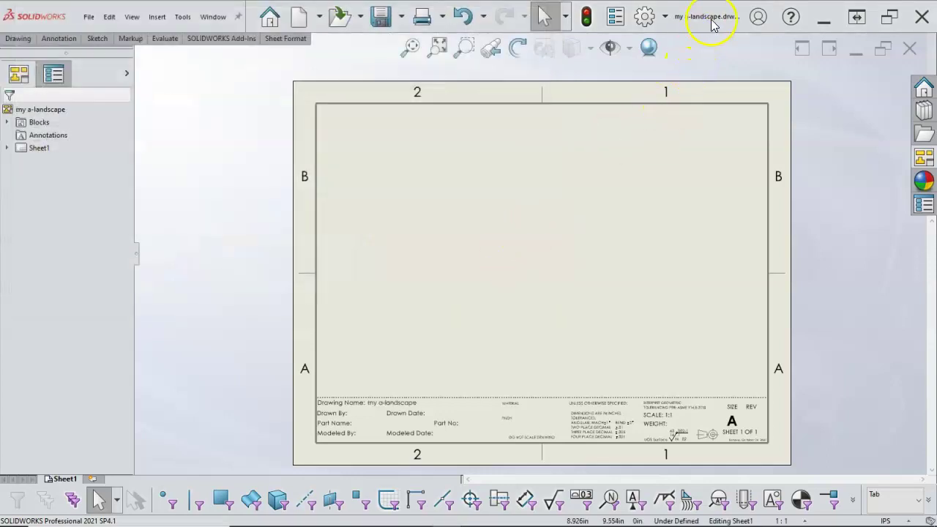
Close the saved template and create a new drawing from it without inserting a model view
click(909, 49)
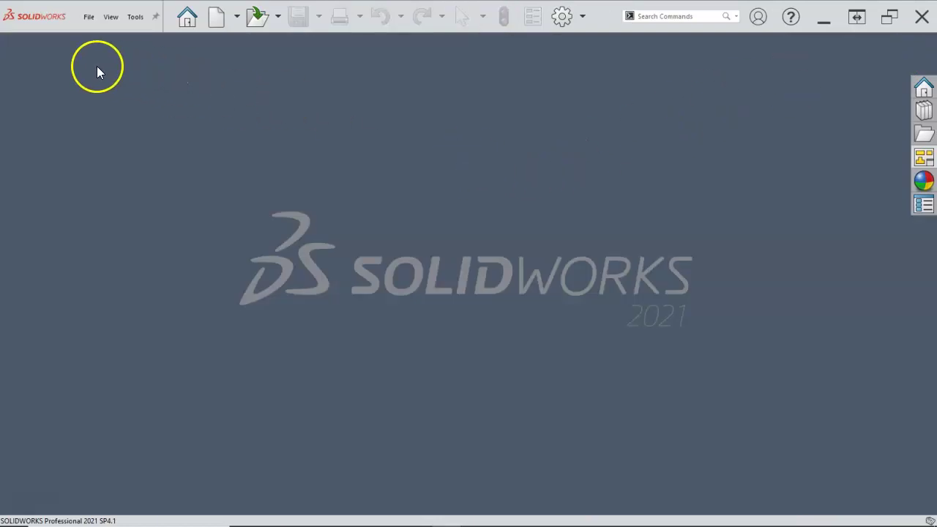
click(218, 19)
double_click(368, 118)
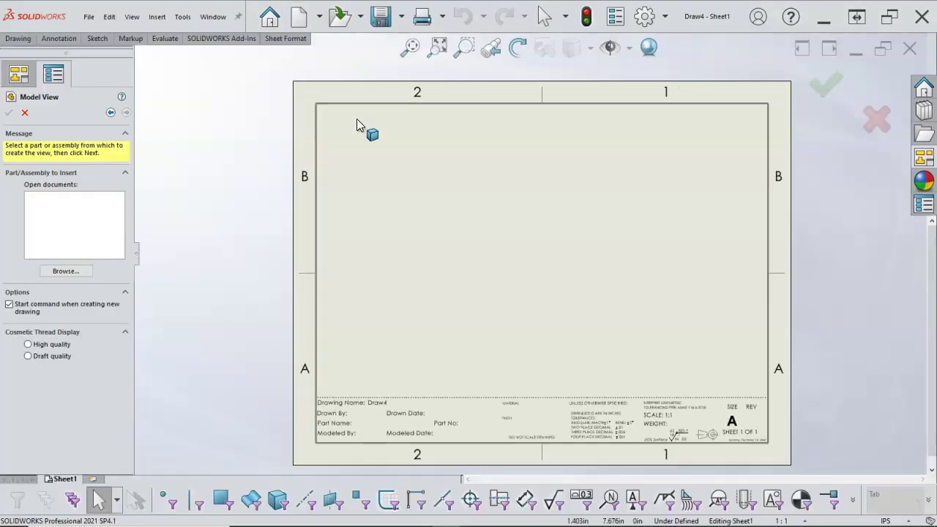
click(25, 113)
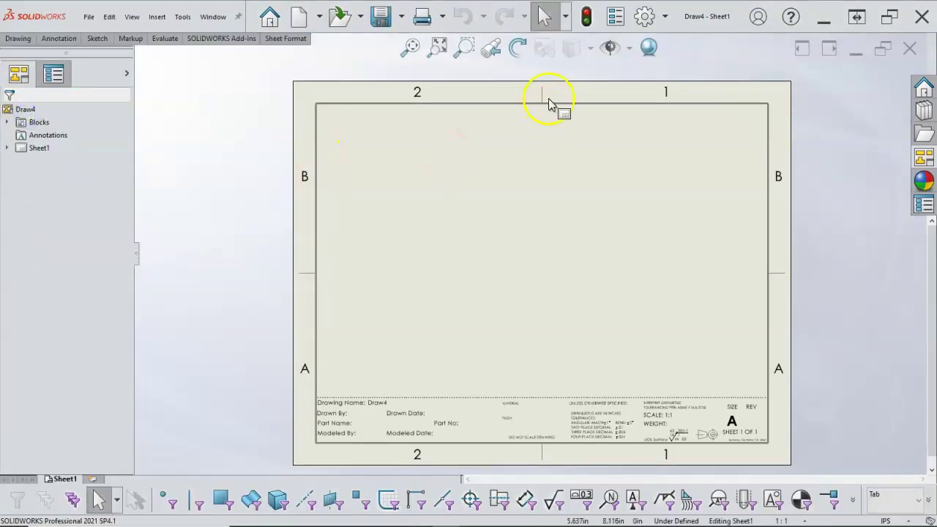
Check the overall drafting standard and the Bill of Materials layer in the new drawing's document properties, leaving them unchanged
click(648, 14)
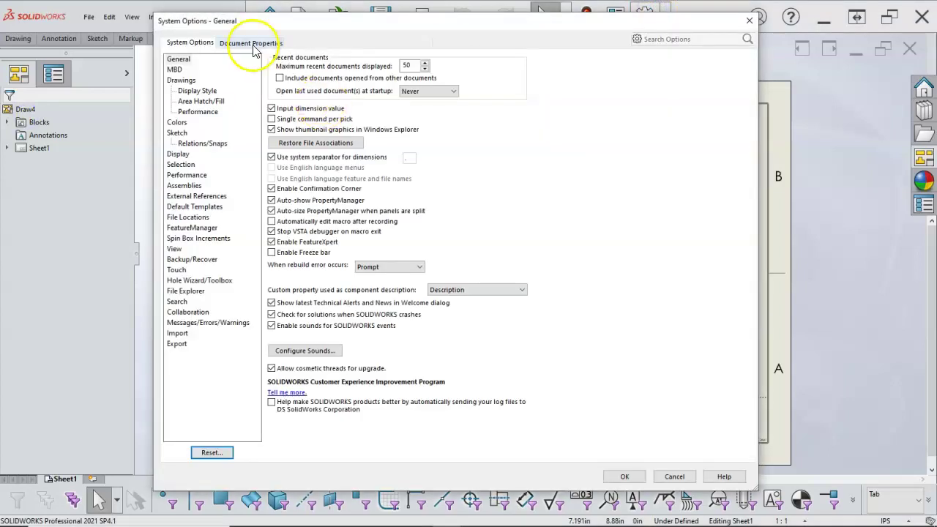
click(249, 41)
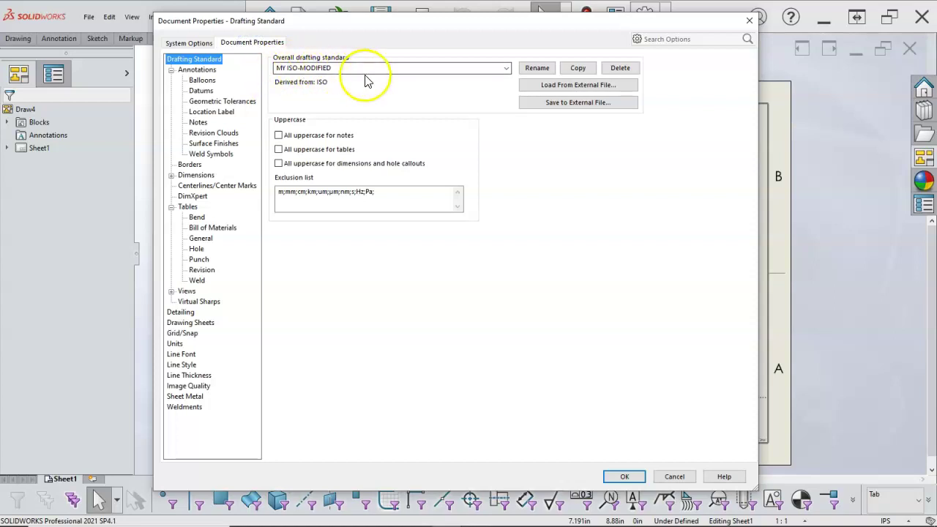
drag(411, 28, 416, 19)
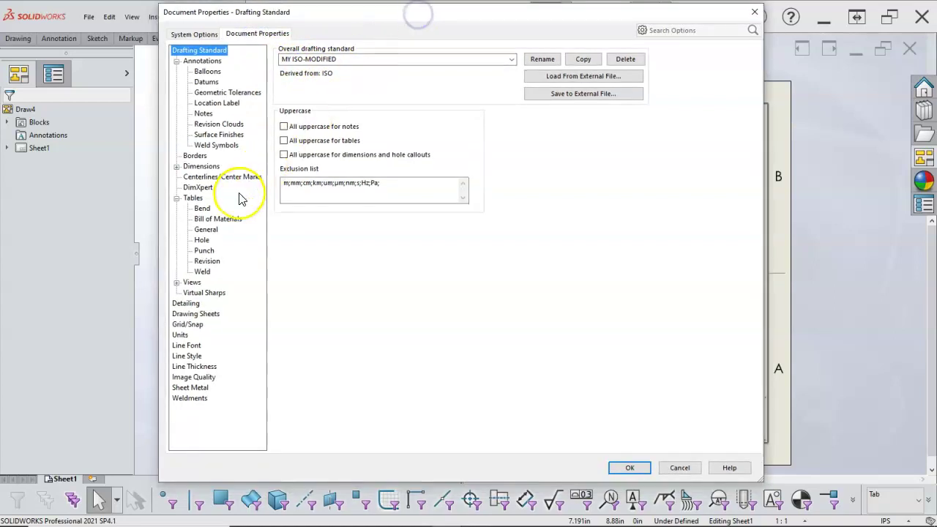
click(216, 219)
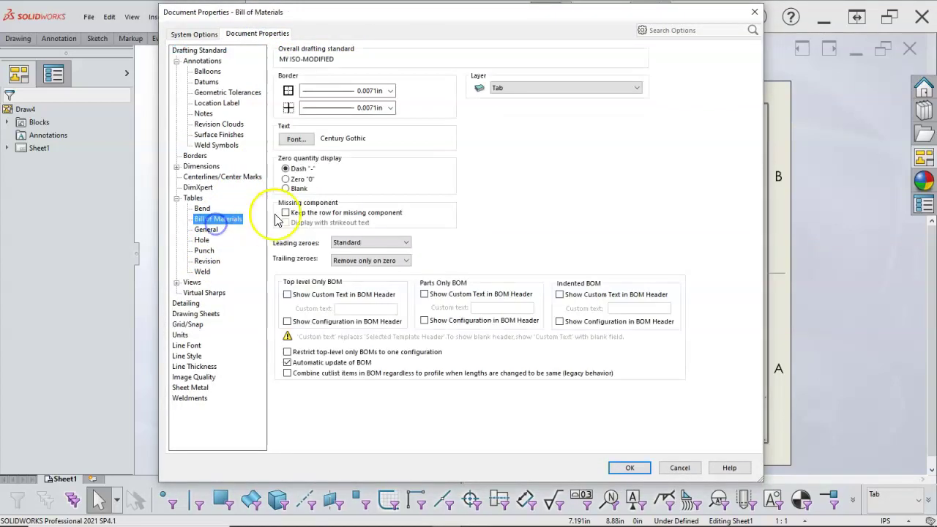
click(679, 468)
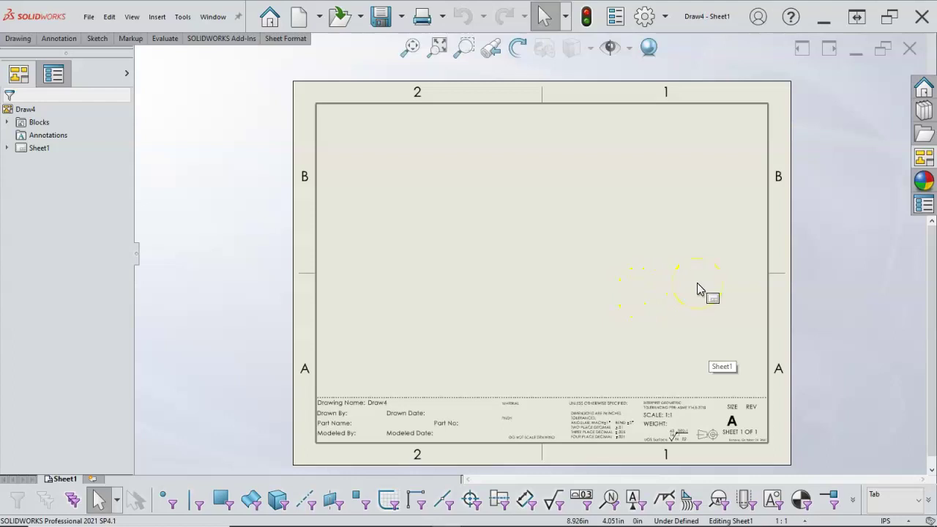
View DODE Blue.PNG in Photos, look through its edit and create options, and move the picture window off the drawing
click(773, 292)
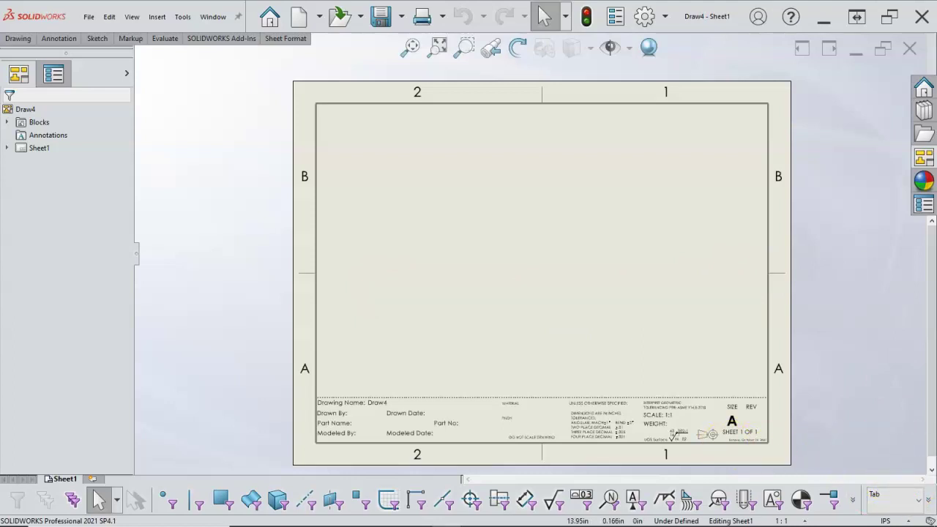
drag(936, 14, 439, 24)
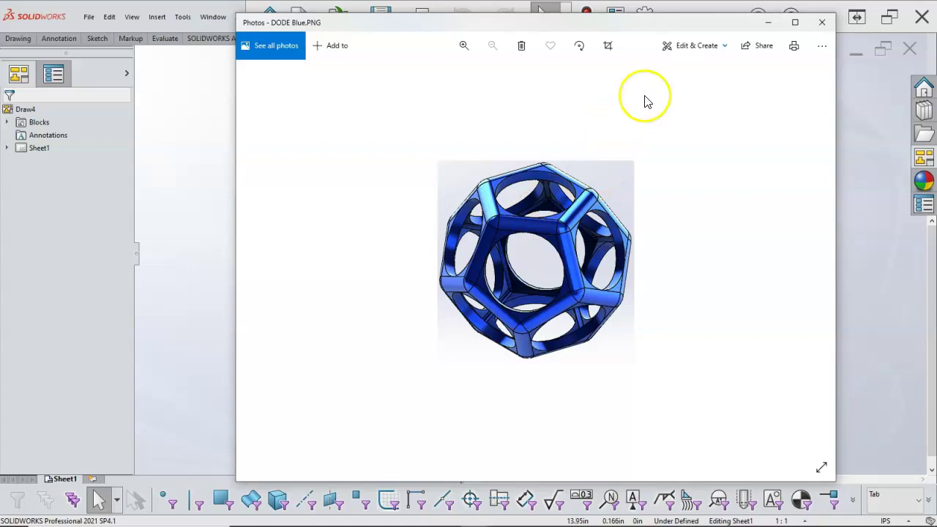
click(728, 50)
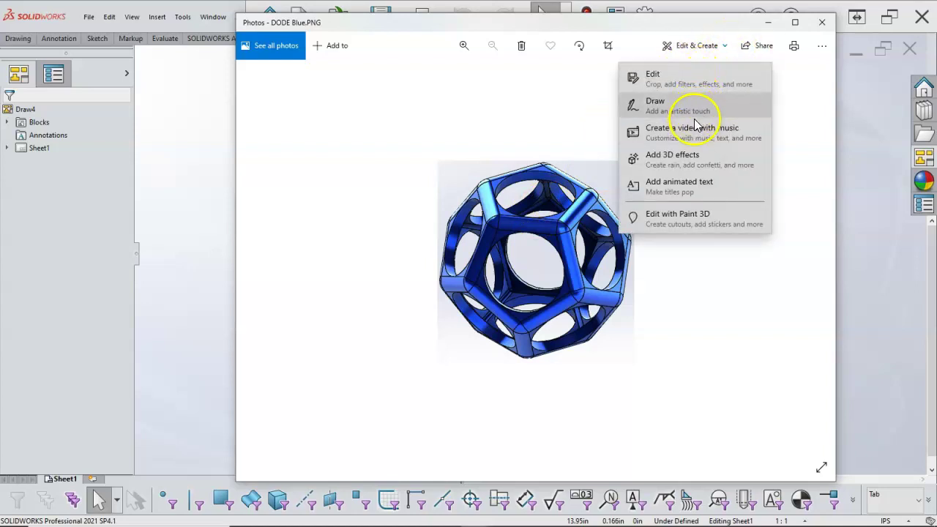
click(559, 140)
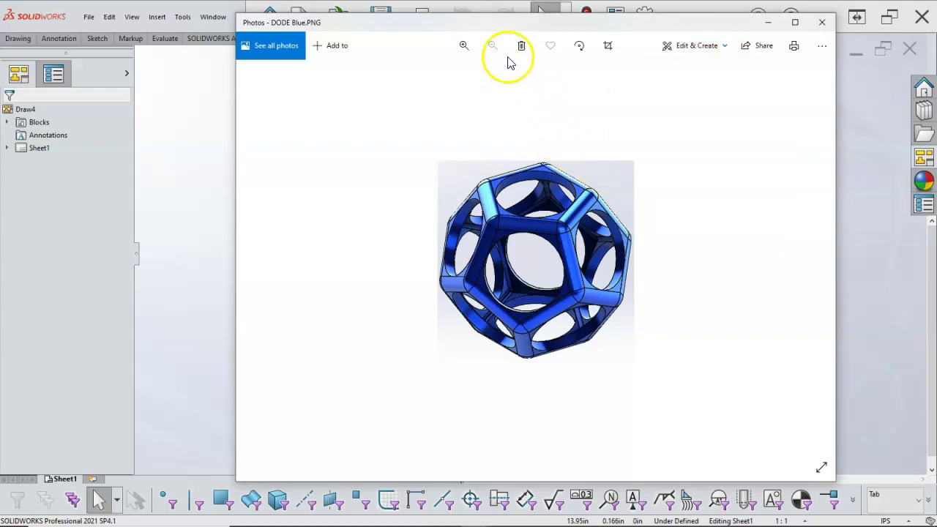
drag(619, 25, 936, 80)
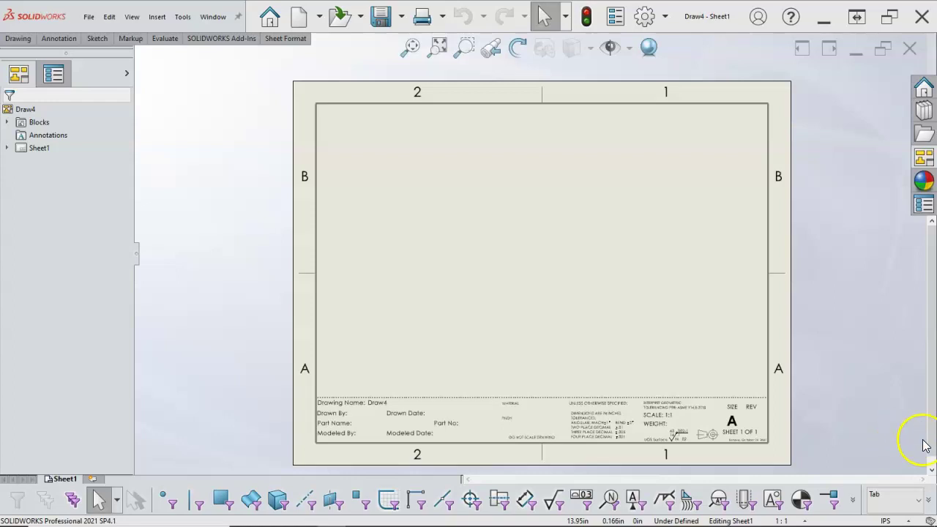
Try to paste the picture onto the SOLIDWORKS drawing sheet, and close DODE Blue.PNG in Photos
click(339, 361)
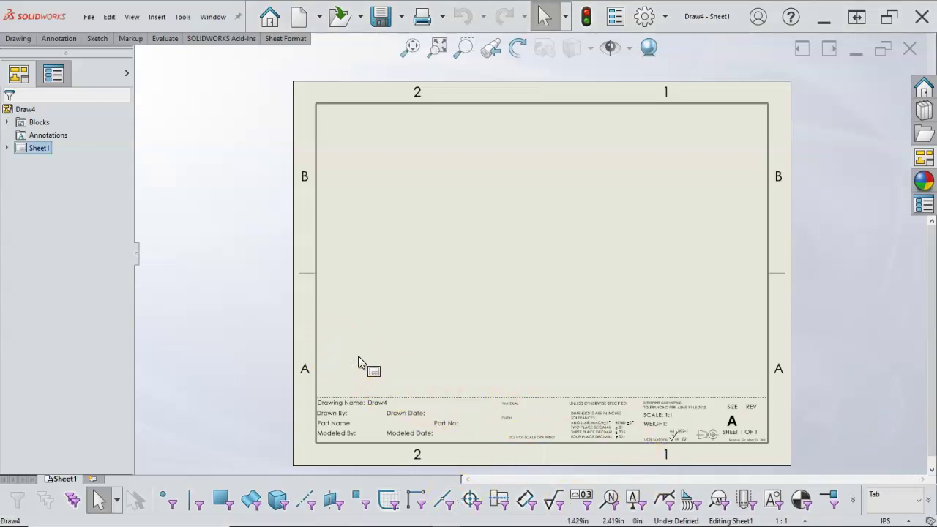
key(ctrl+v)
click(542, 271)
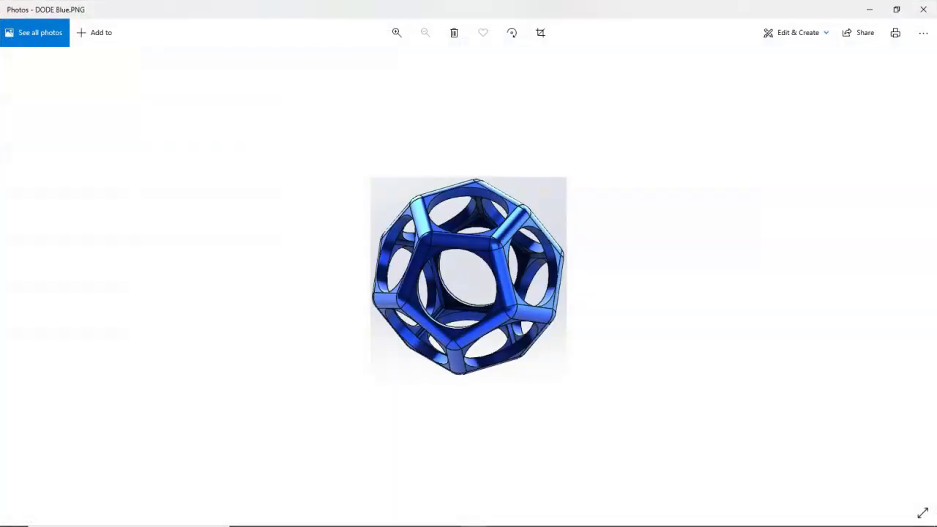
click(866, 89)
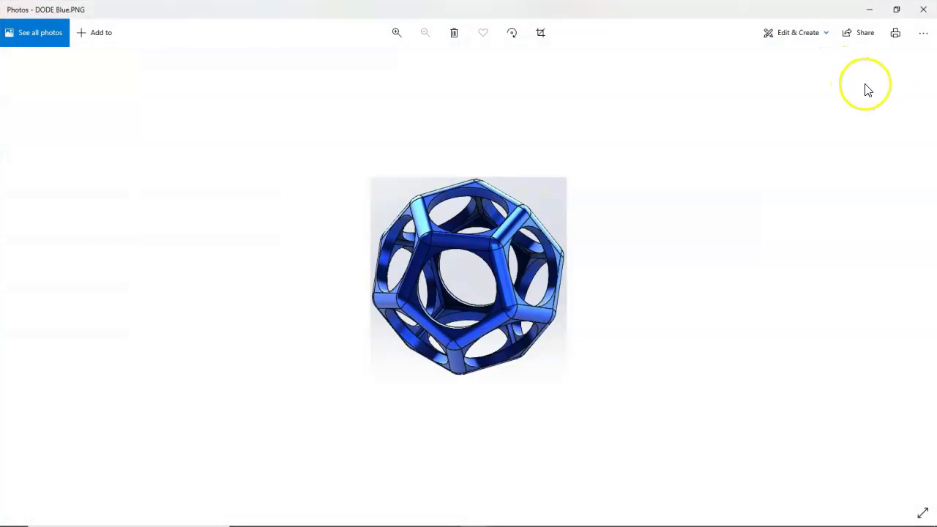
click(923, 10)
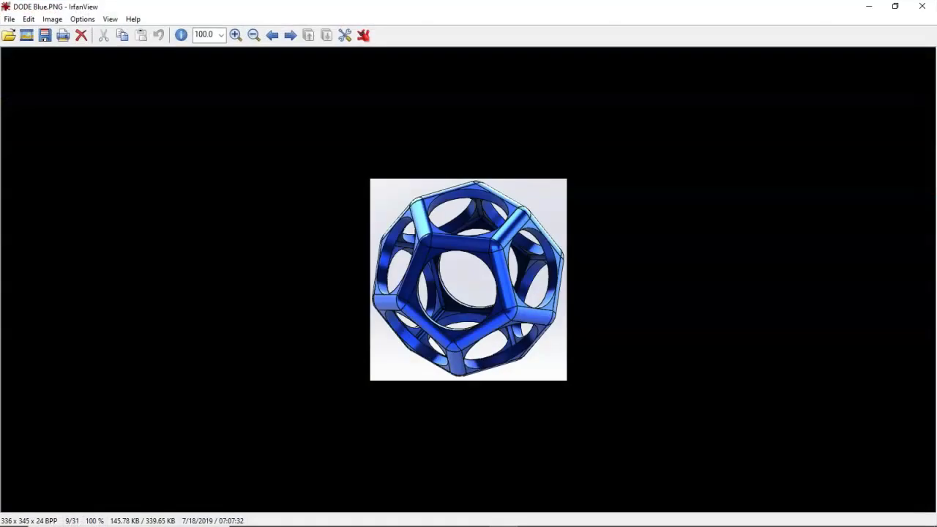
click(10, 20)
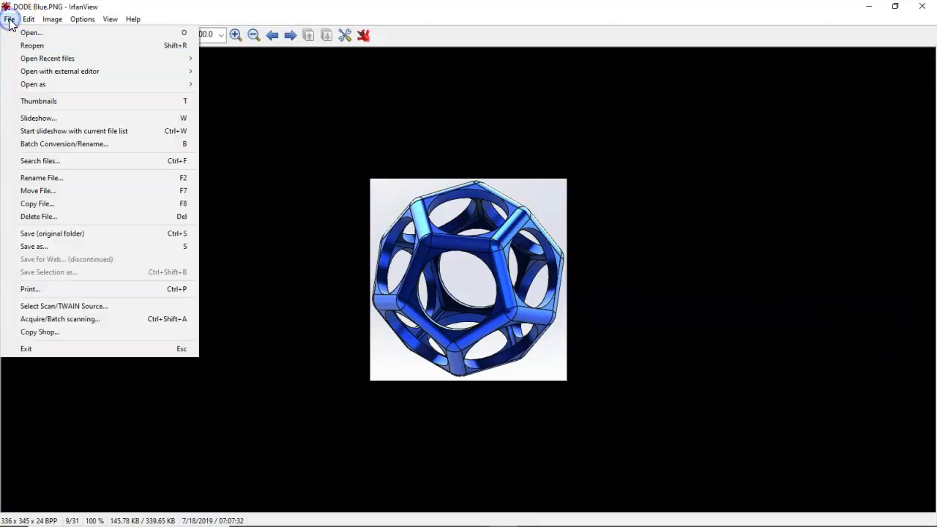
click(49, 202)
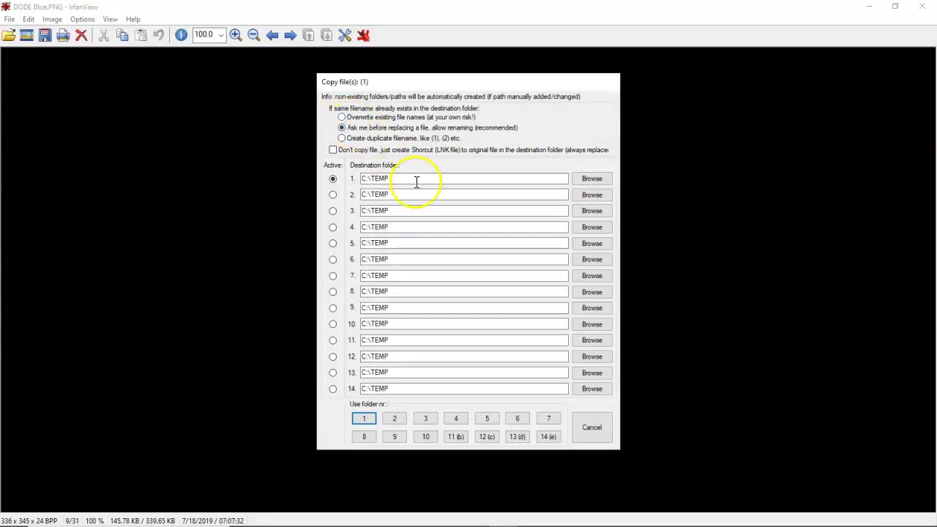
click(591, 429)
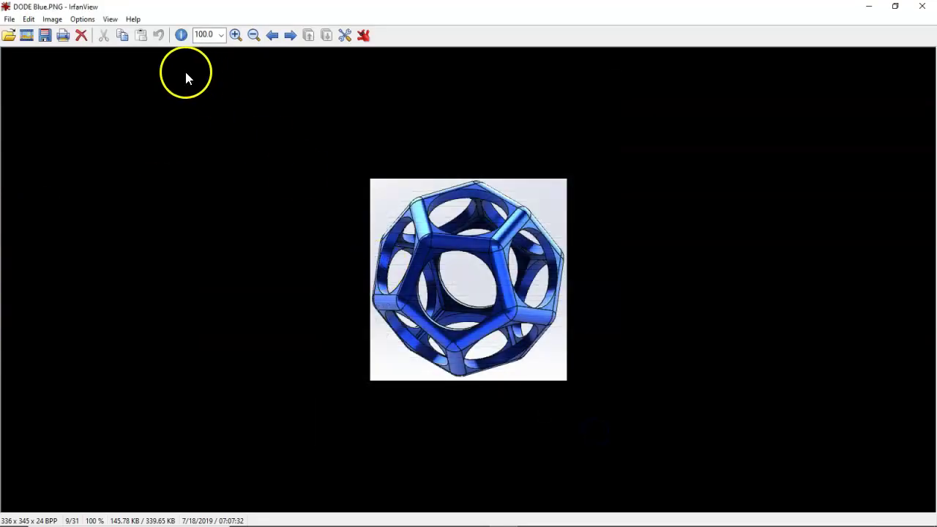
Copy the DODE Blue.PNG image in IrfanView and switch back to the SOLIDWORKS drawing
click(30, 20)
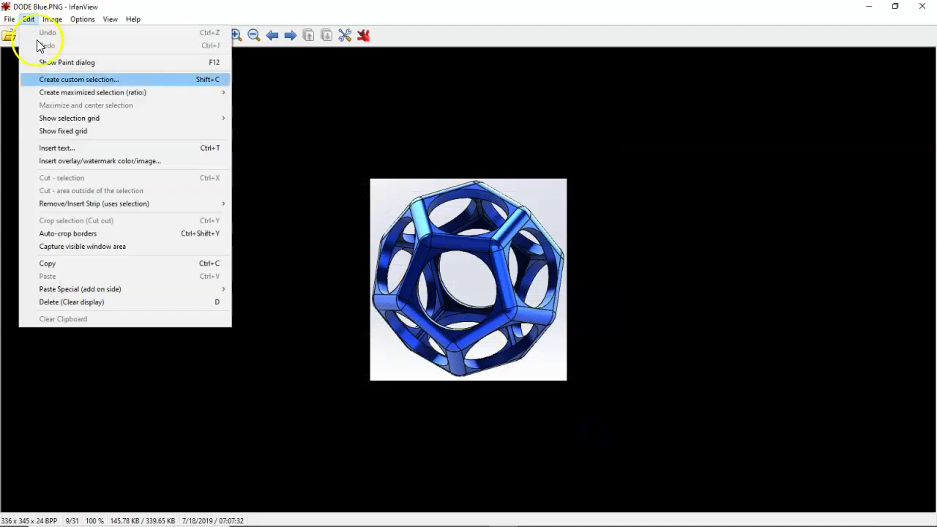
click(90, 265)
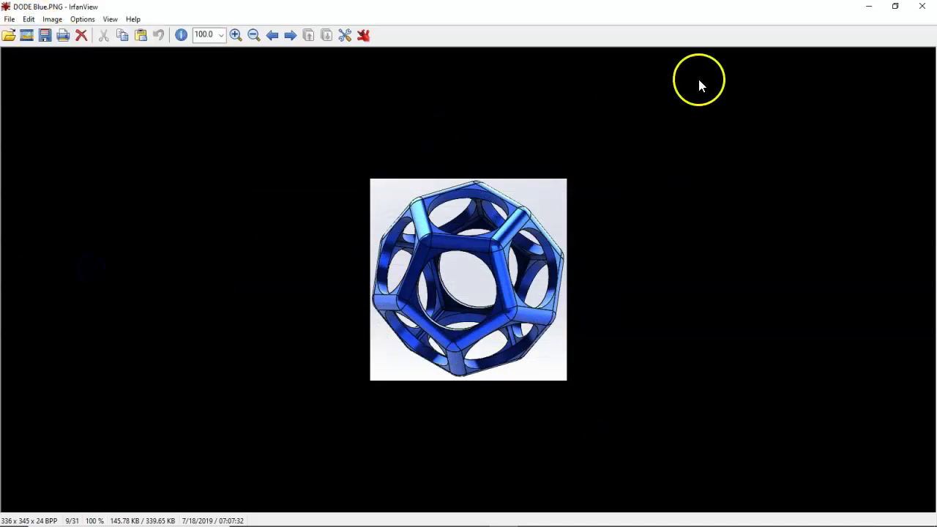
click(867, 10)
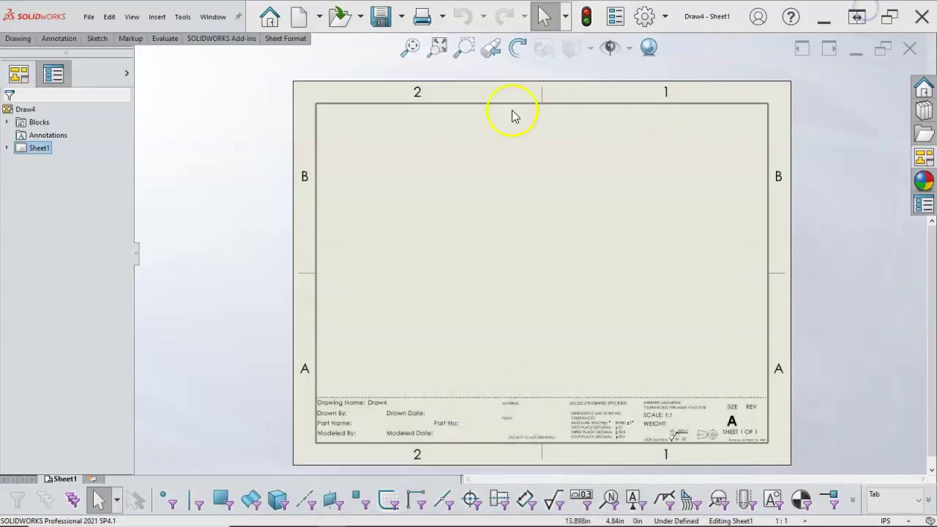
Paste the copied picture onto the drawing sheet, shrink it and move it into the corner above the Drawing Name line
click(425, 279)
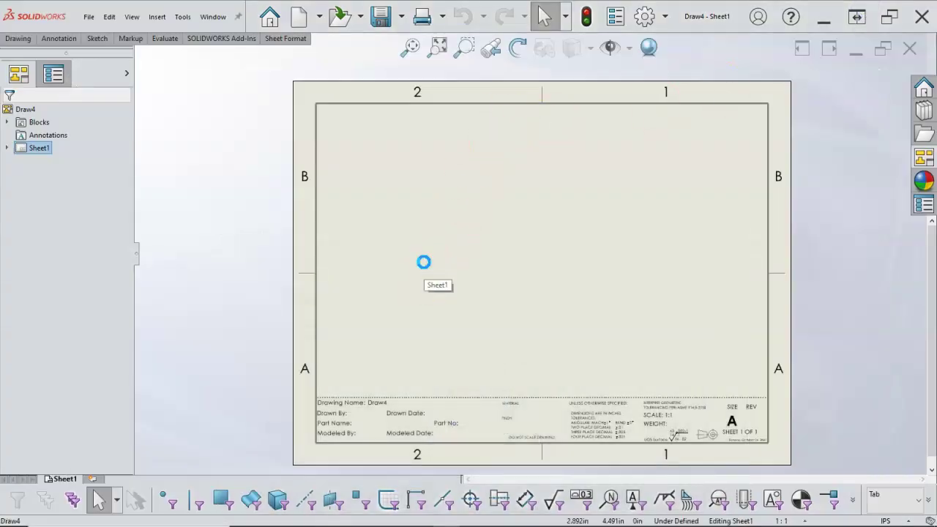
key(ctrl+v)
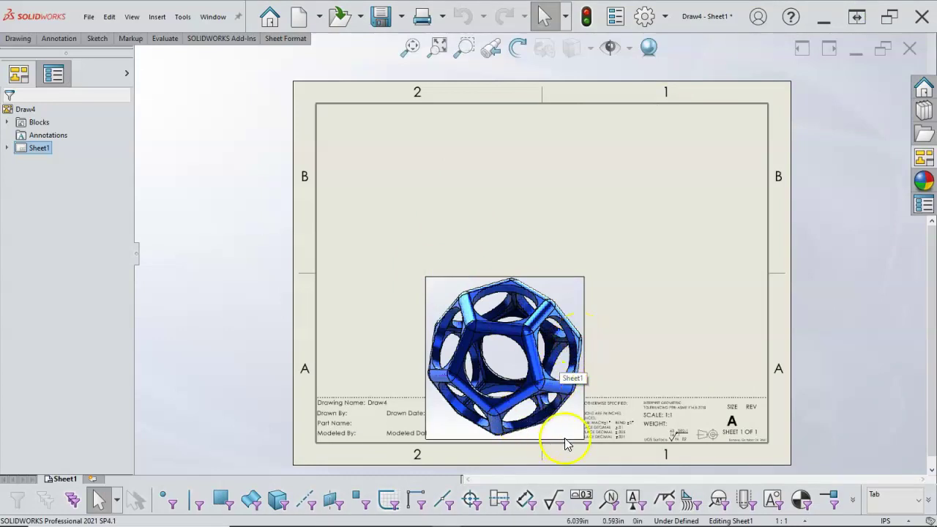
click(564, 348)
drag(585, 278, 470, 336)
drag(446, 387, 345, 372)
Shrink the picture on the sheet further and seat it against the border just above the title block
scroll(338, 402, down, 4)
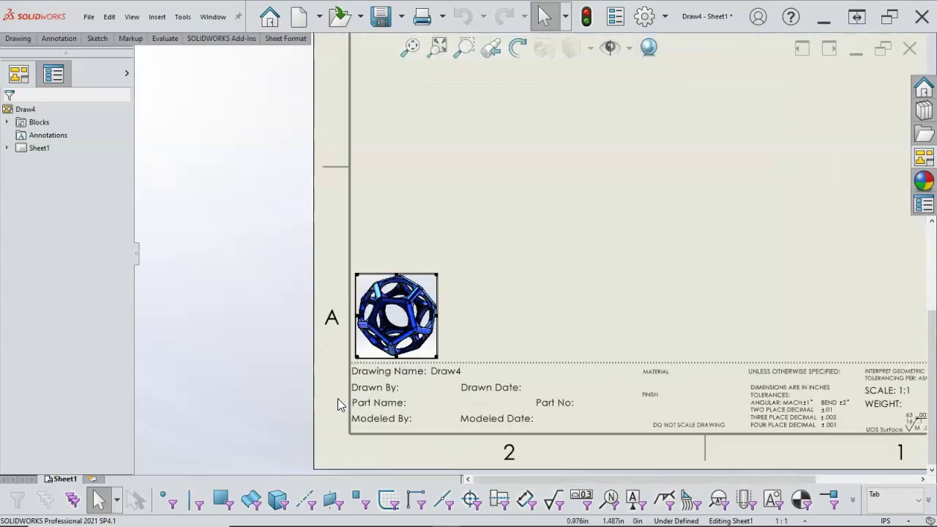
scroll(449, 314, down, 3)
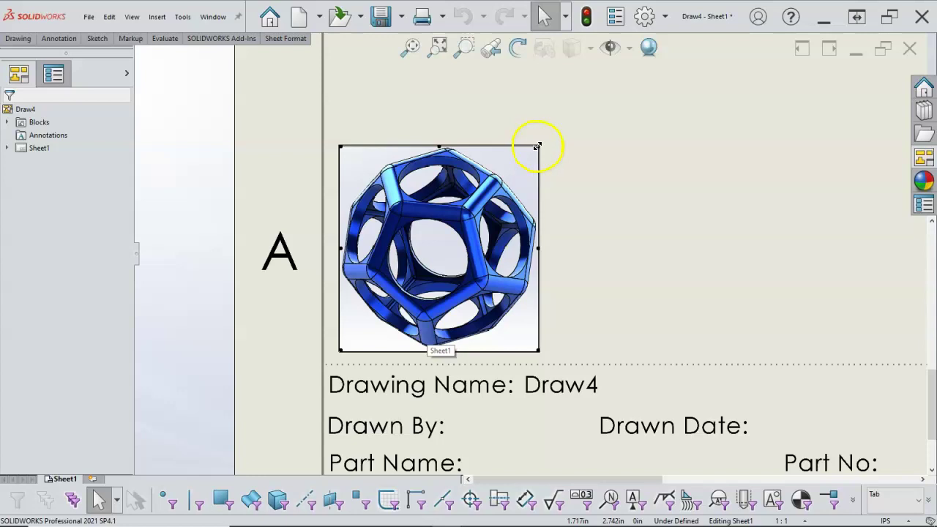
drag(537, 147, 454, 244)
drag(398, 300, 391, 306)
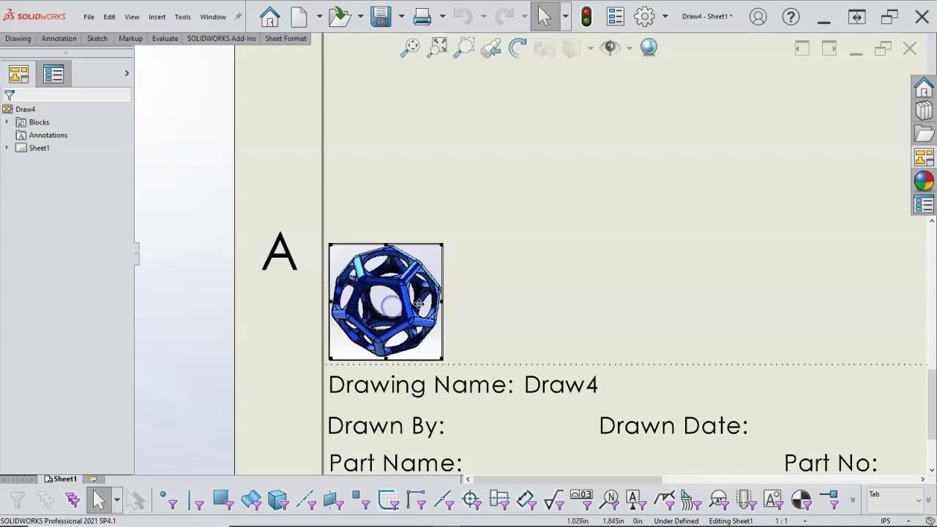
click(458, 304)
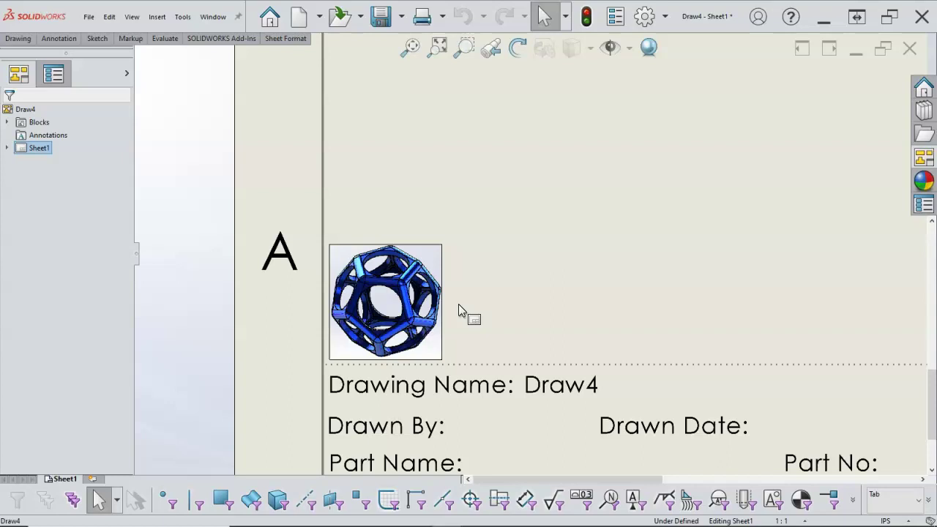
Delete the pasted picture from the drawing sheet
click(384, 296)
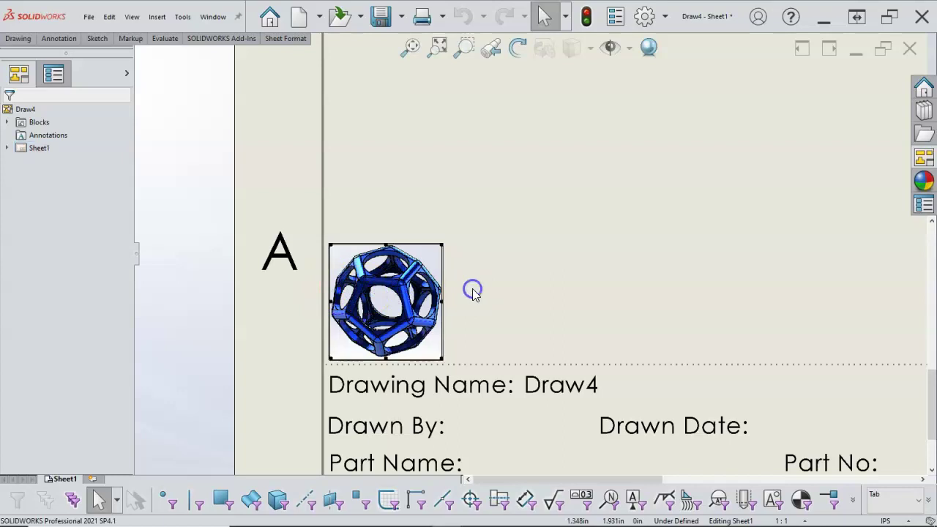
key(Delete)
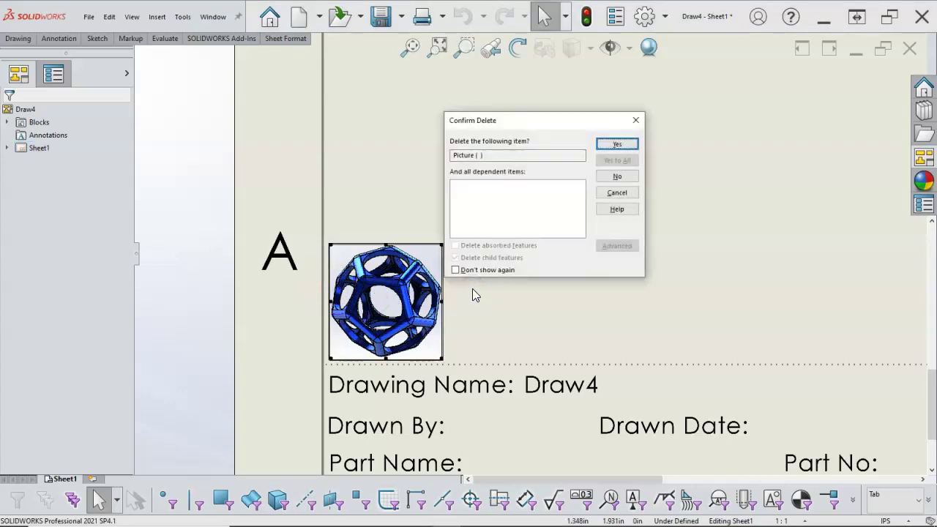
click(615, 144)
Start editing the sheet format and paste the copied DODE Blue picture into it
right_click(596, 154)
click(638, 237)
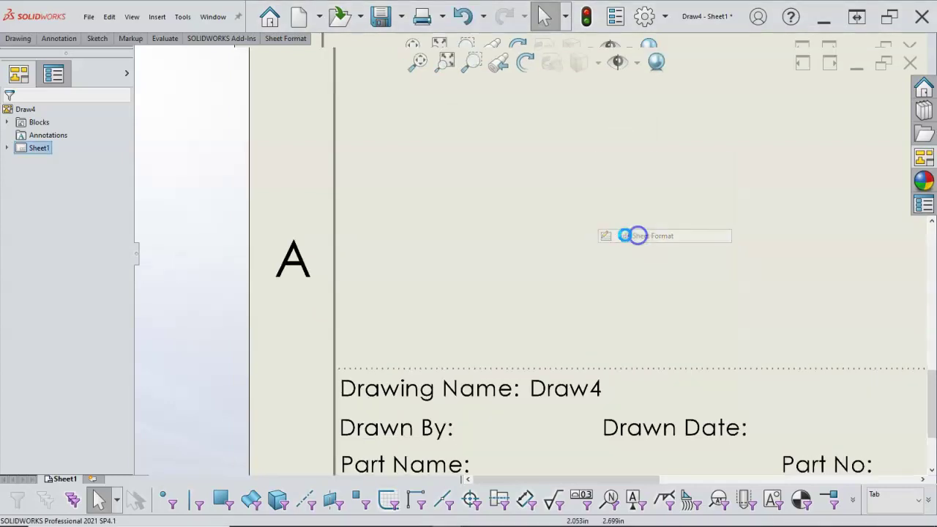
click(520, 252)
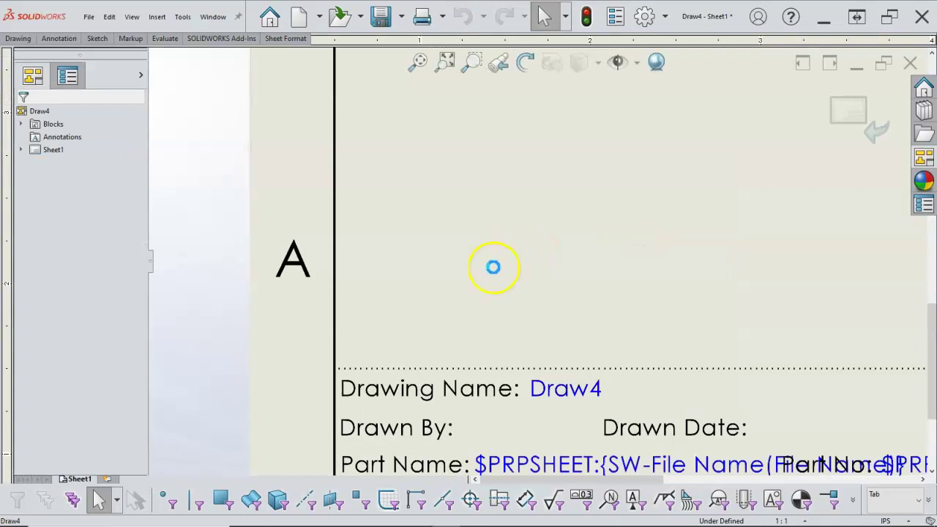
drag(627, 329, 588, 216)
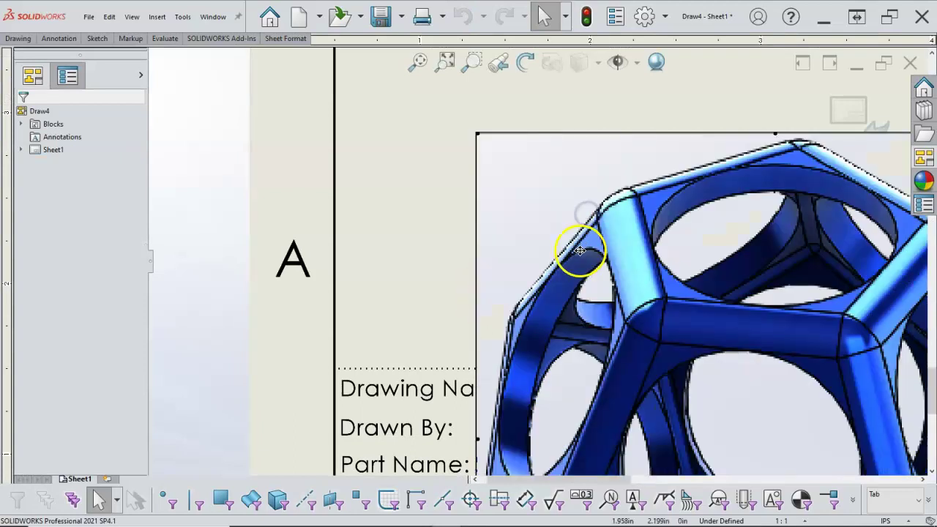
Scale the sheet format picture down to a small logo and move it into the border corner above Drawing Name
scroll(582, 252, up, 8)
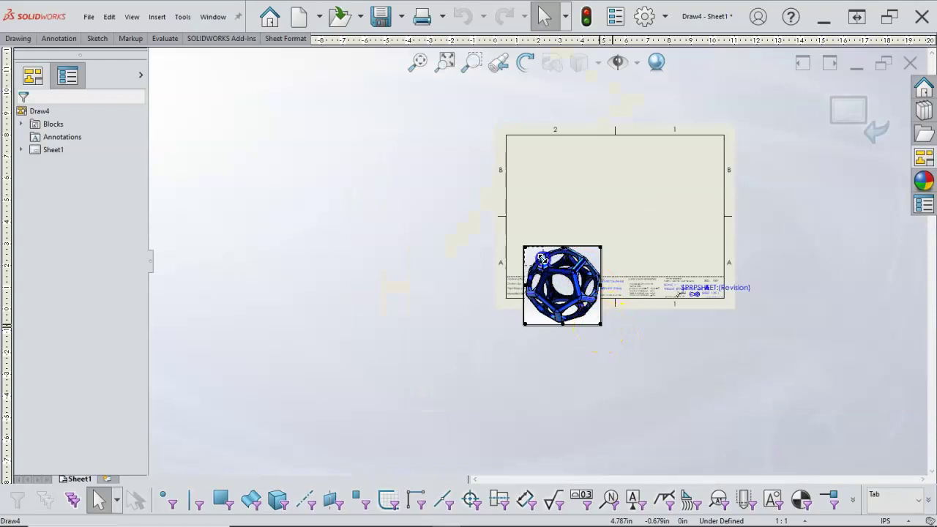
drag(542, 258, 522, 269)
scroll(522, 269, down, 6)
click(621, 237)
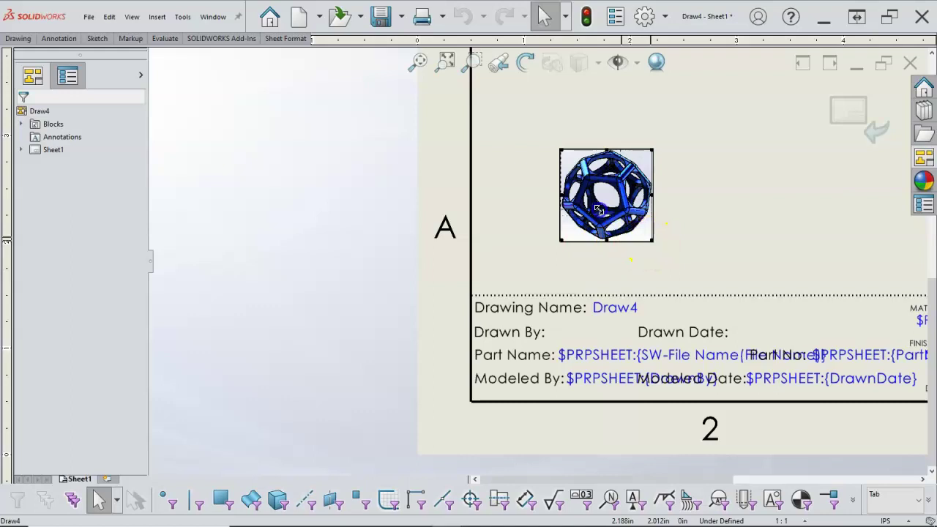
drag(598, 210, 596, 204)
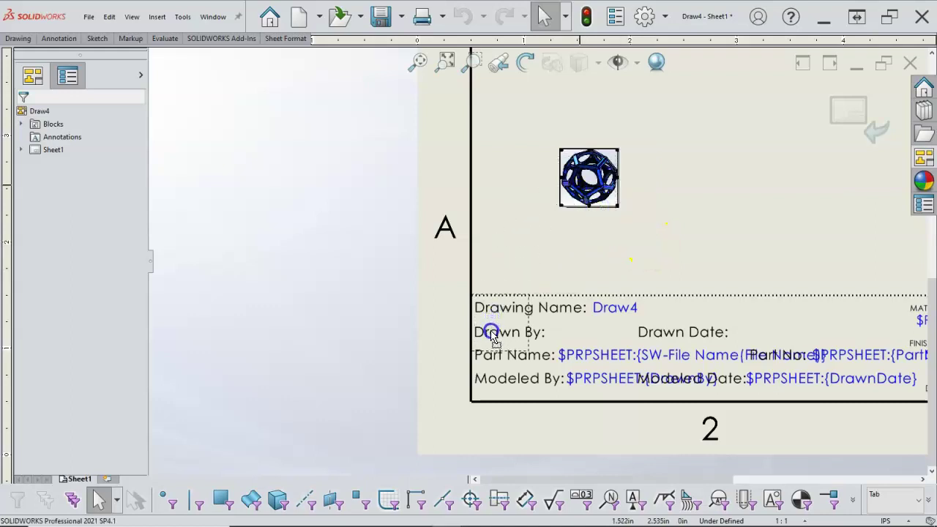
click(495, 274)
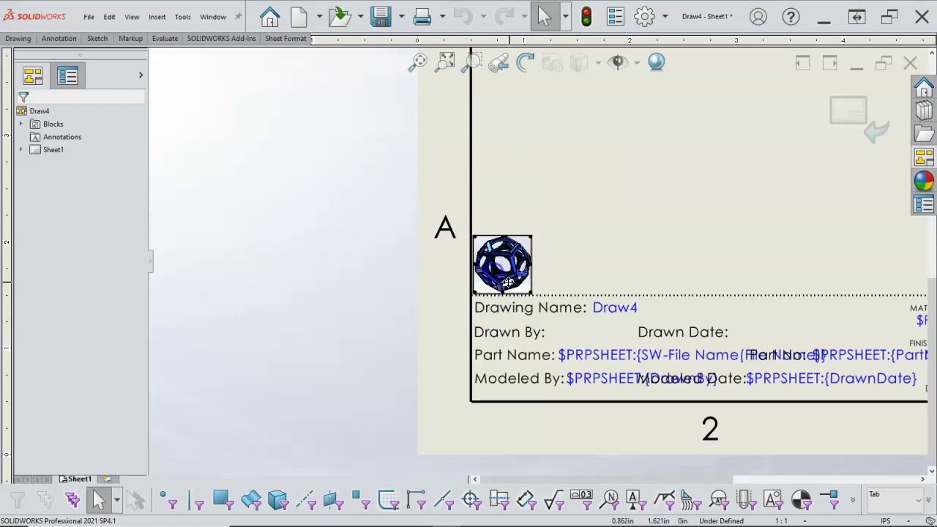
Reduce the logo picture slightly more and set it directly on the dotted line above the Drawing Name text
drag(529, 290, 520, 282)
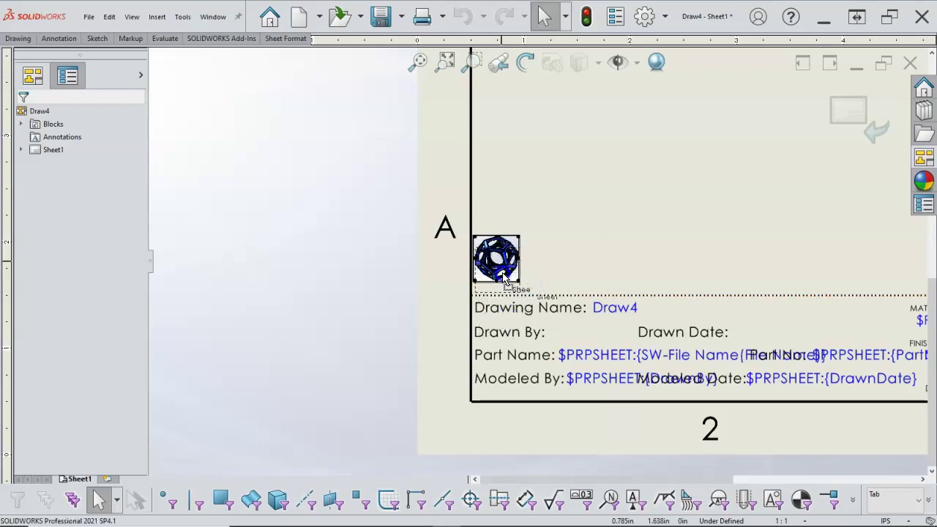
drag(503, 277, 505, 287)
click(552, 274)
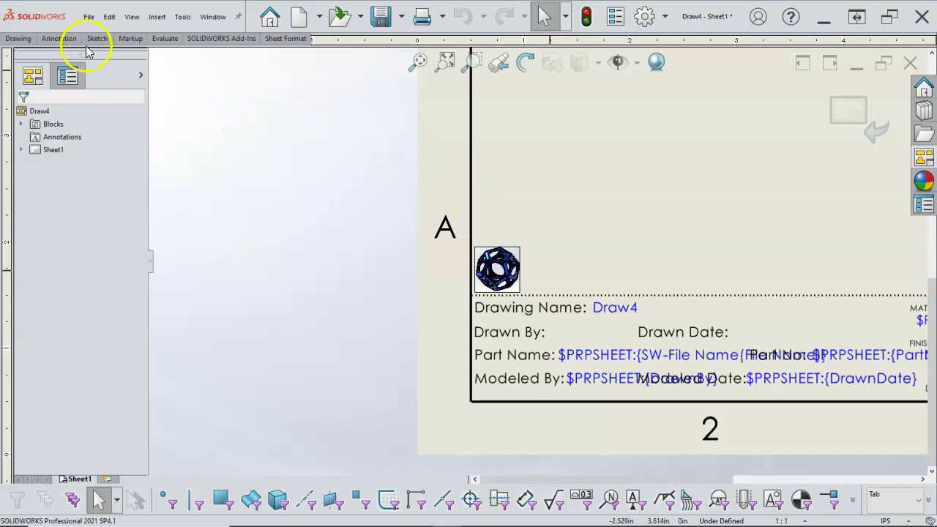
Add a note reading "JLacy Design and Manufacturing" beside the logo picture in the sheet format
click(58, 40)
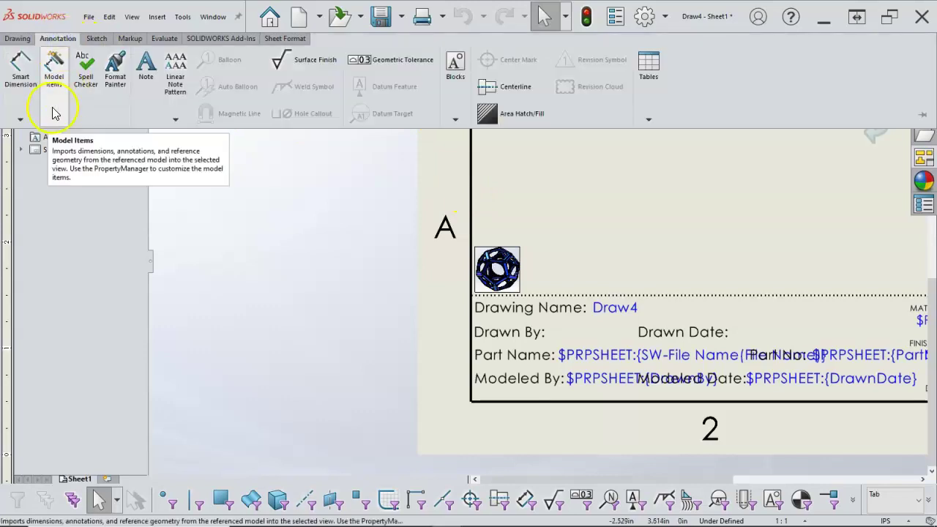
click(145, 65)
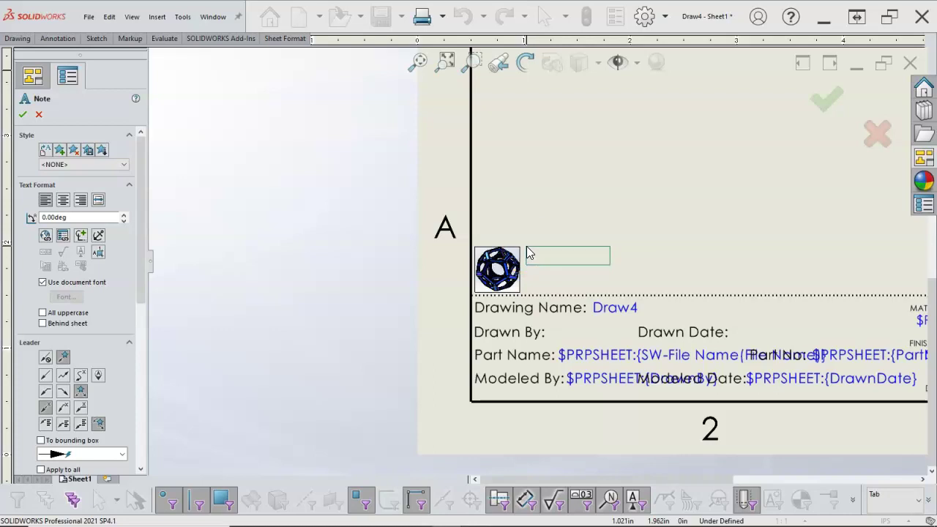
click(524, 246)
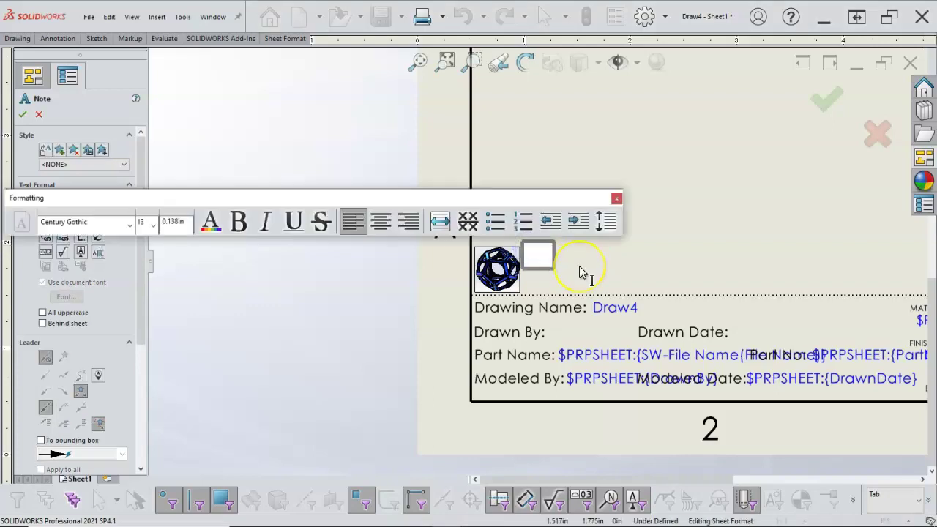
text(JLa)
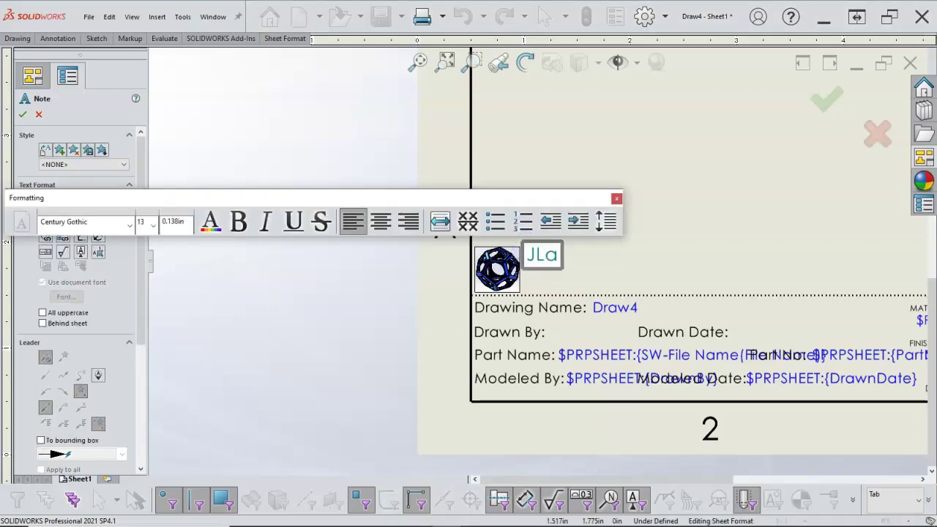
text(cy Des)
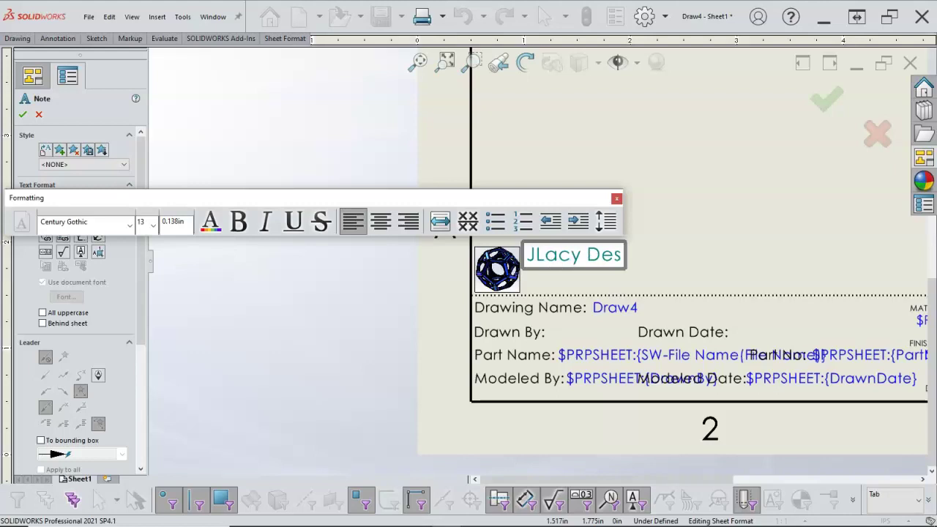
text(ign and Man)
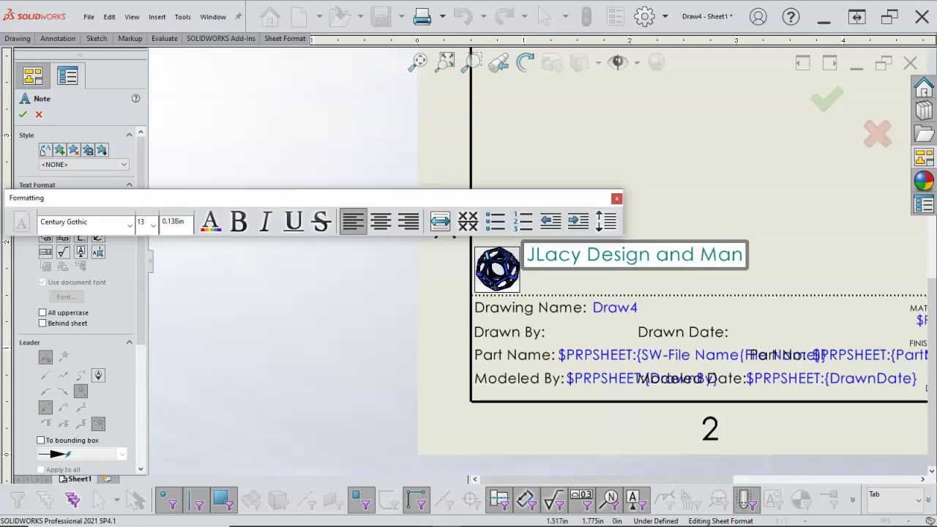
text(ufacturing)
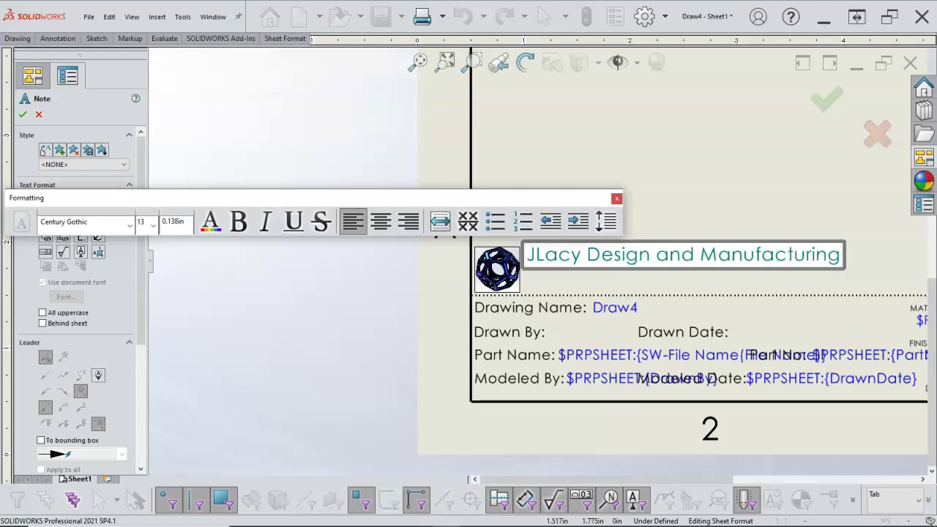
click(641, 238)
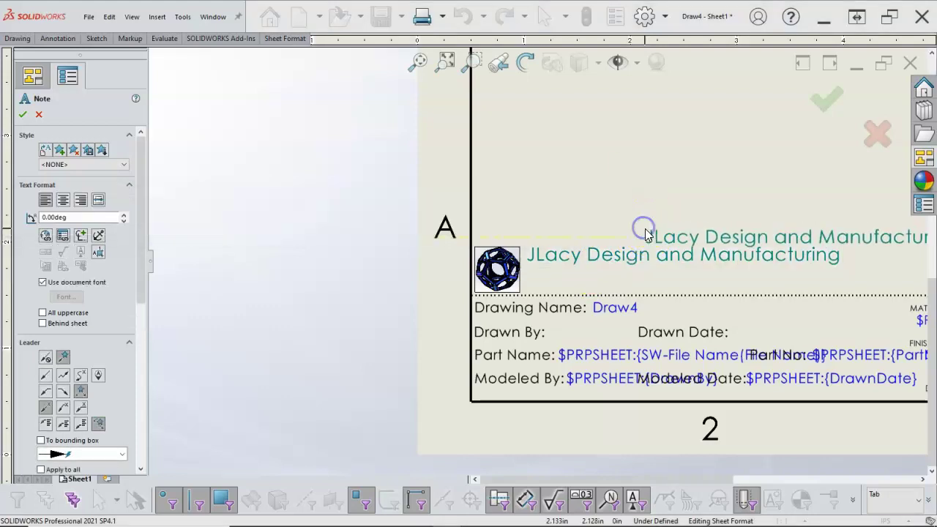
key(Escape)
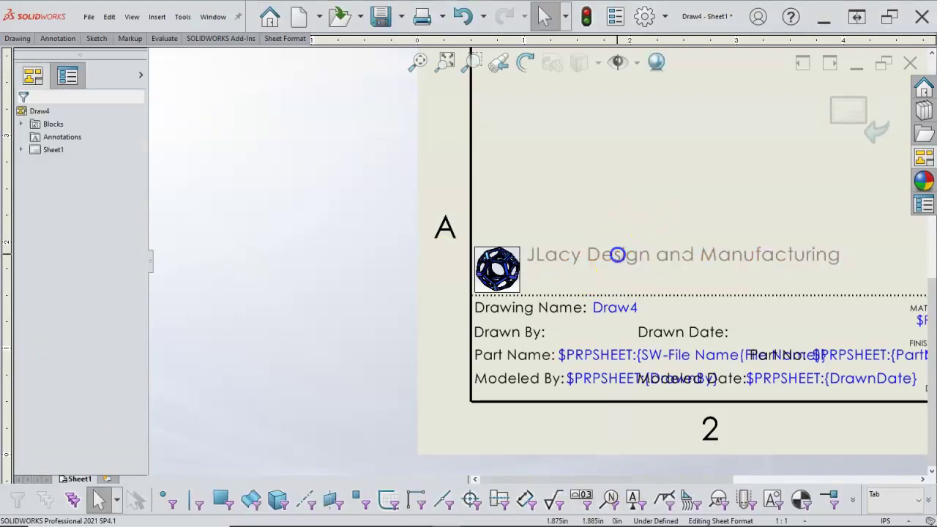
Stop the company name note from using the document font and set its text height to .2 units
click(617, 255)
click(348, 296)
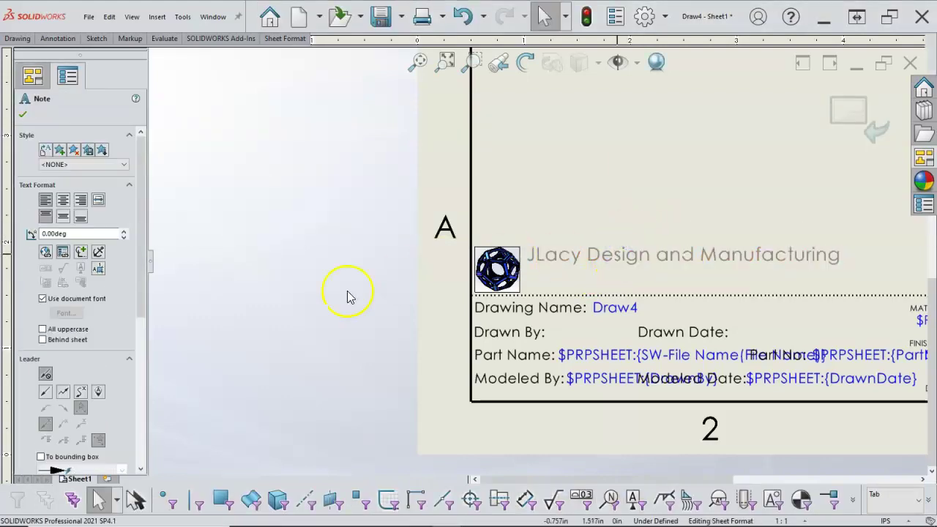
click(41, 299)
click(66, 312)
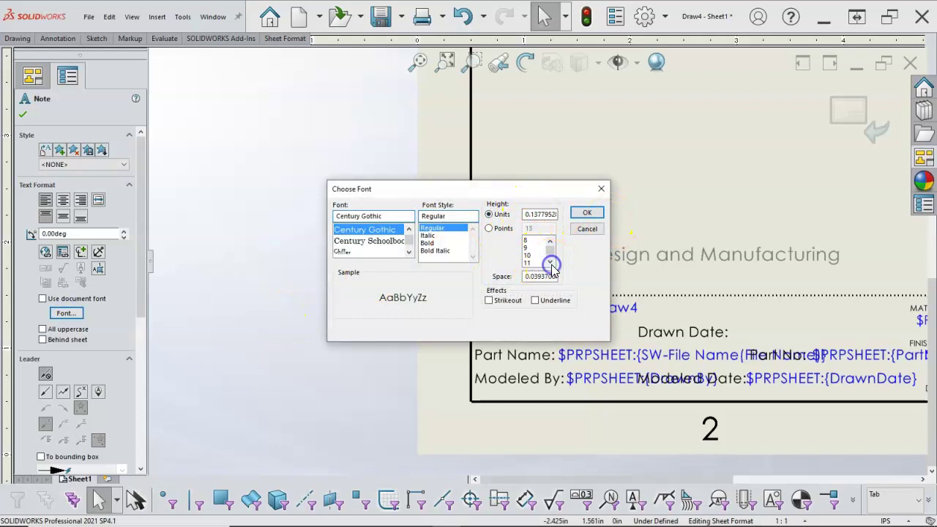
click(526, 214)
drag(526, 214, 569, 215)
text(.2)
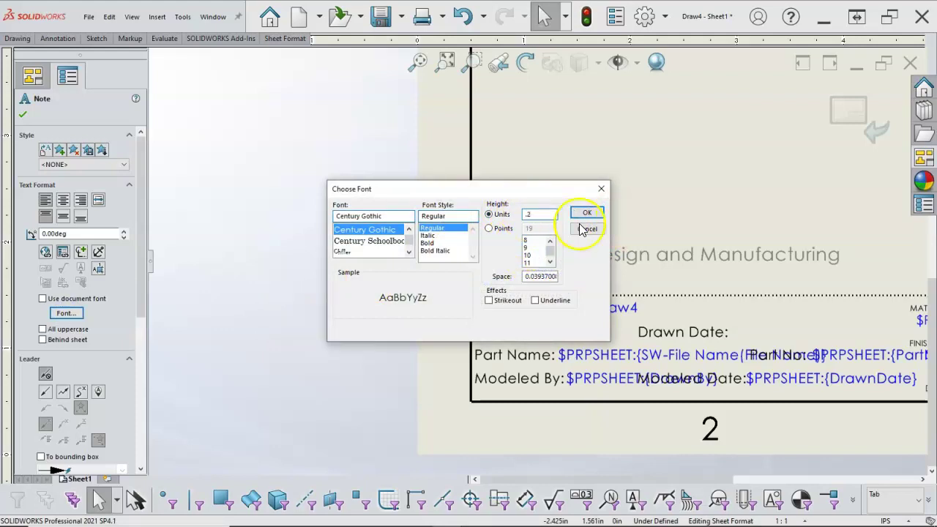
Change the company name note's font to Edwardian Script ITC in Regular style
click(370, 253)
scroll(370, 253, down, 3)
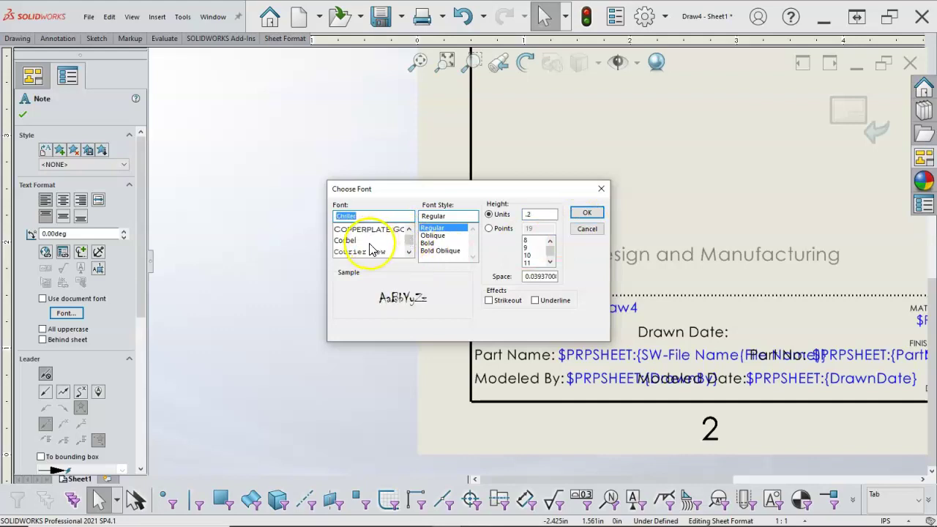
click(370, 241)
scroll(370, 246, down, 1)
click(369, 242)
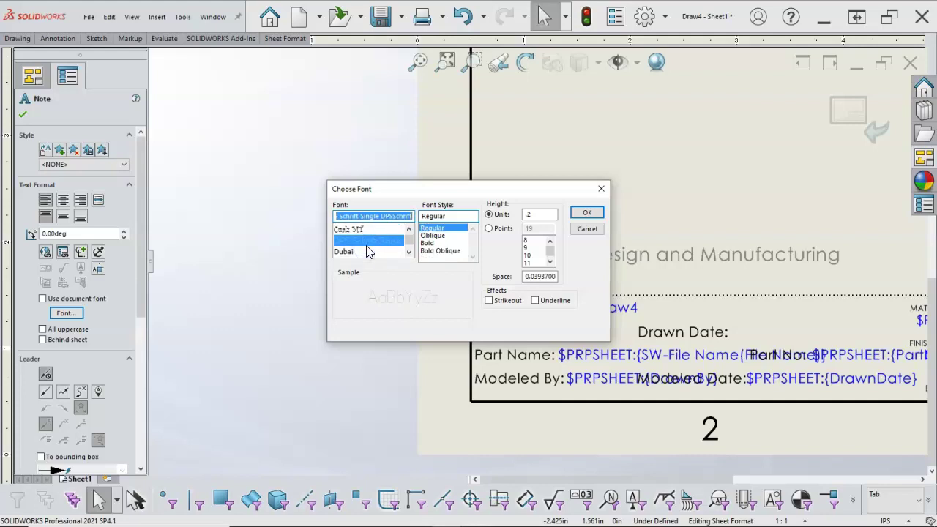
click(368, 252)
key(Down)
key(Down)
key(Down)
key(Up)
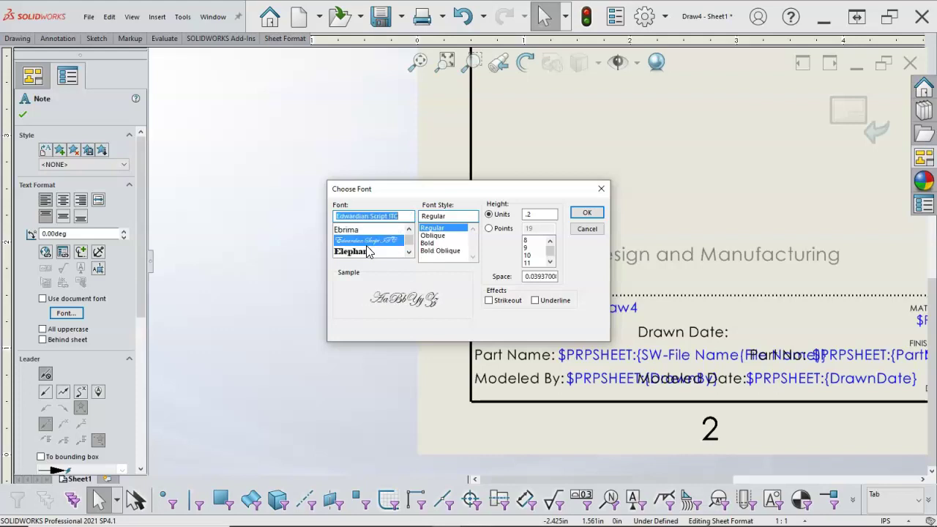
key(Down)
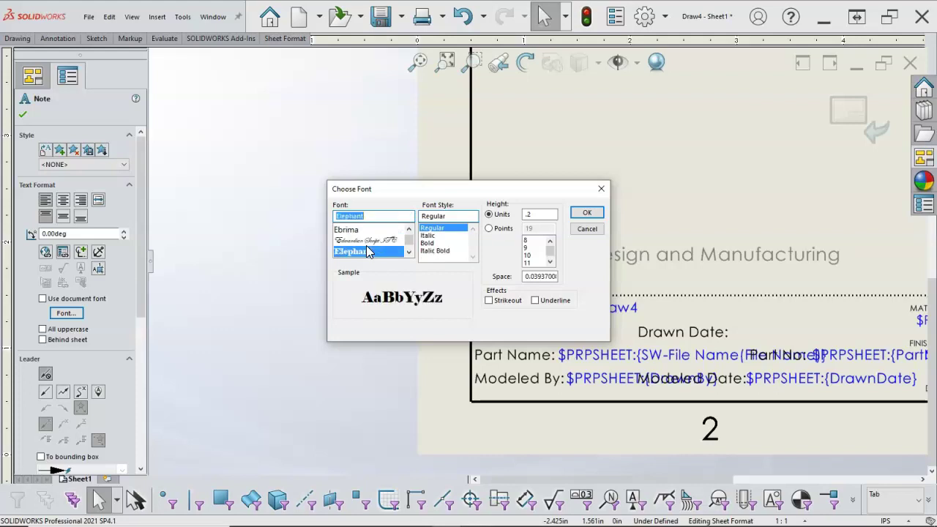
key(Up)
click(588, 213)
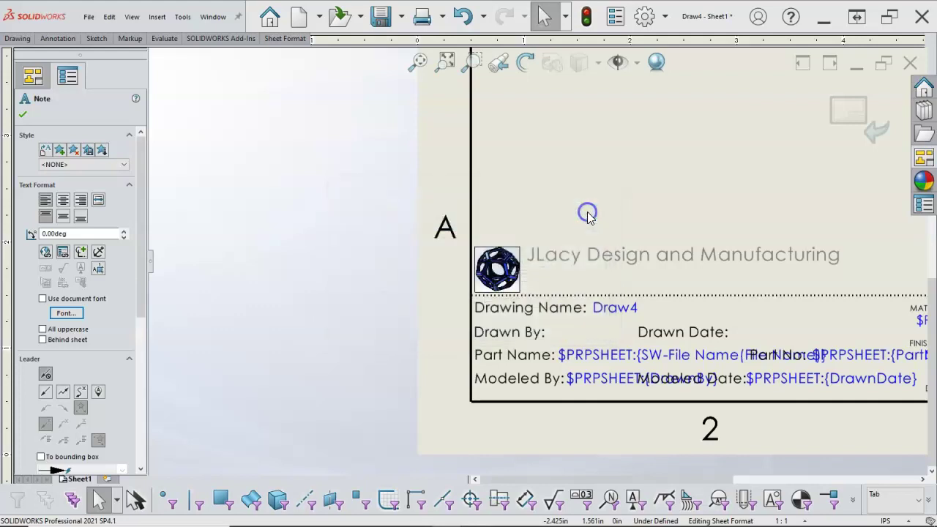
Move the company name note down beside the logo so it sits just above the dotted line
click(597, 264)
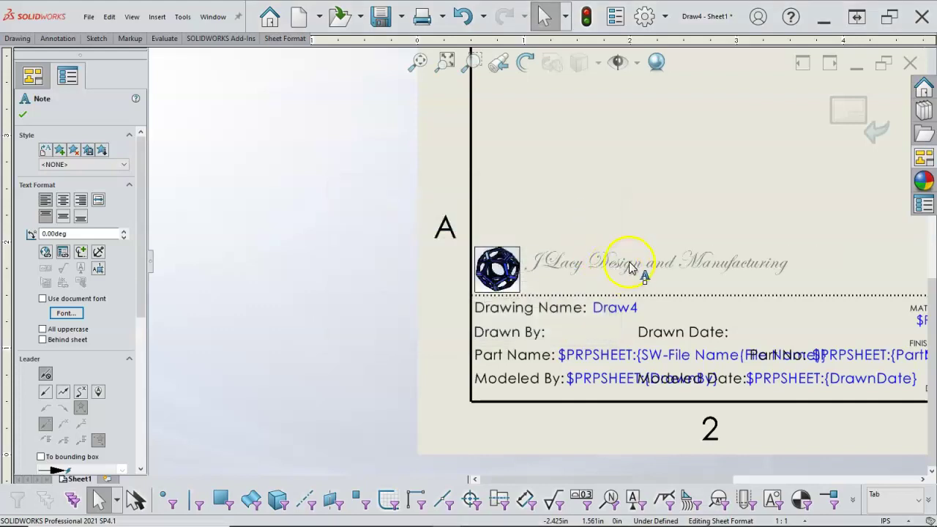
drag(628, 272, 628, 281)
click(664, 202)
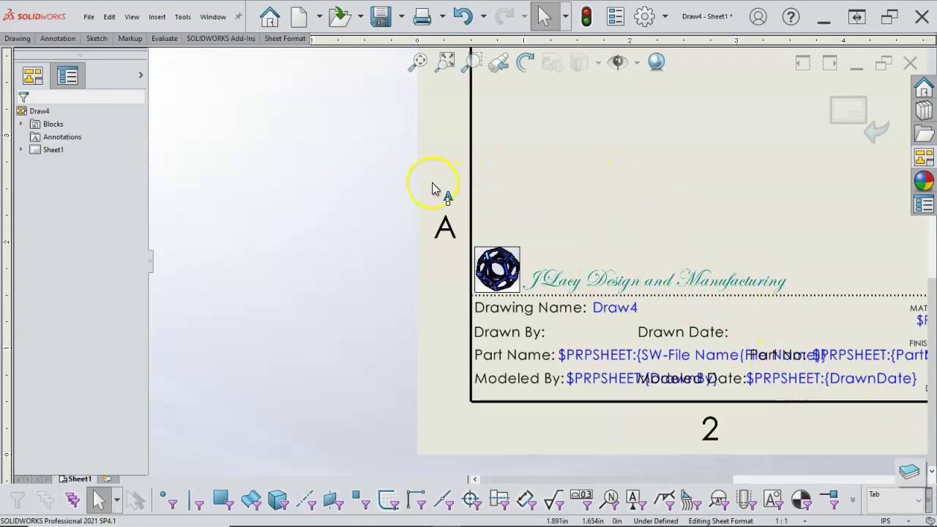
Create a new drawing layer named Title with a blue color and make it the active layer
scroll(559, 214, up, 5)
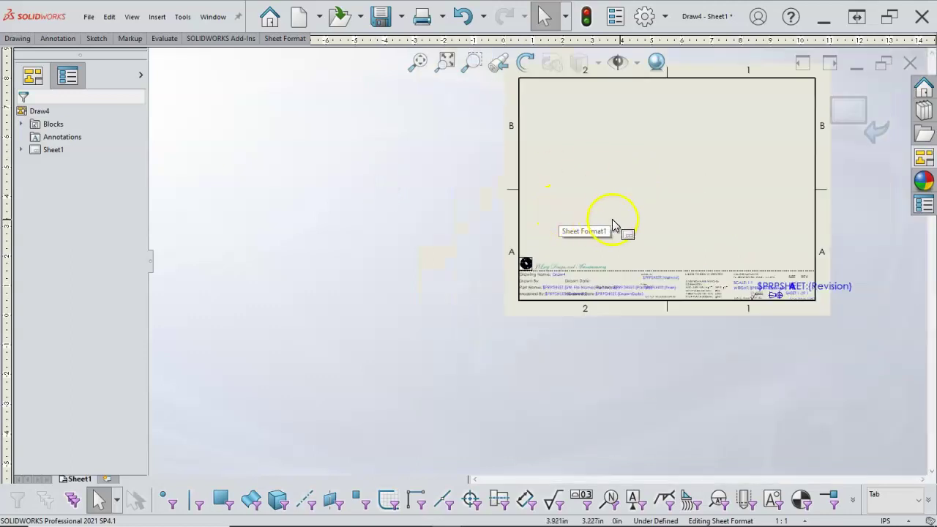
scroll(636, 229, down, 1)
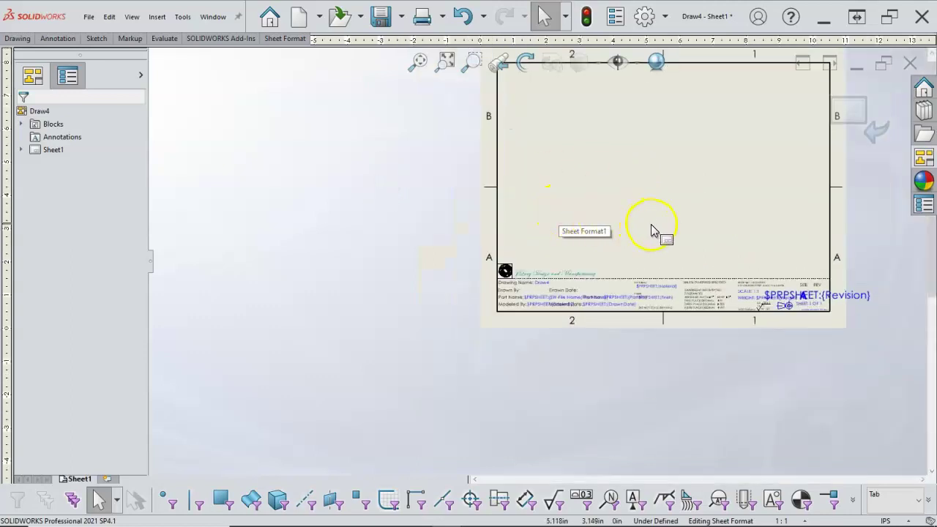
click(913, 477)
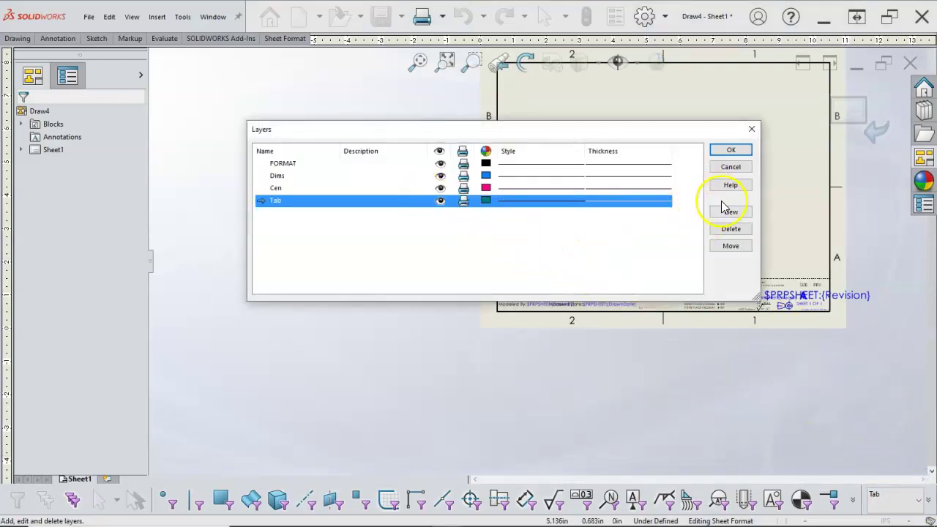
click(728, 212)
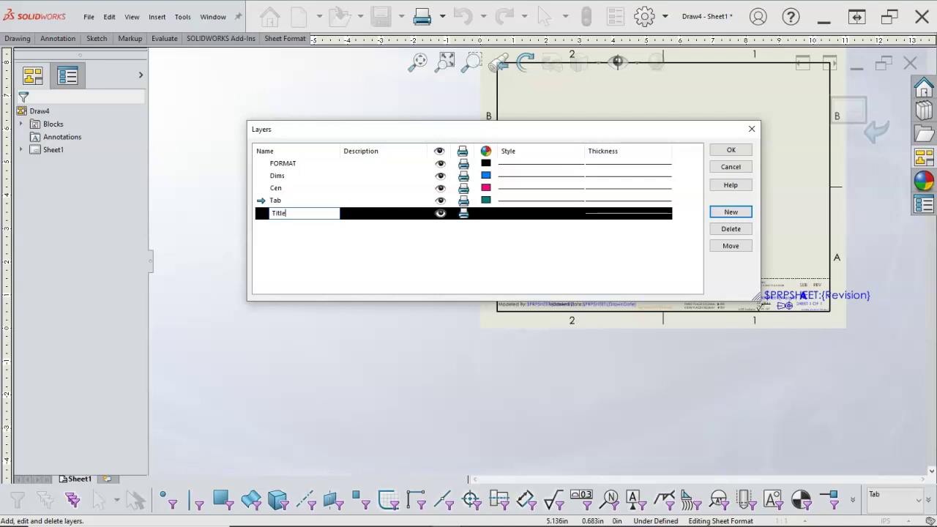
click(537, 278)
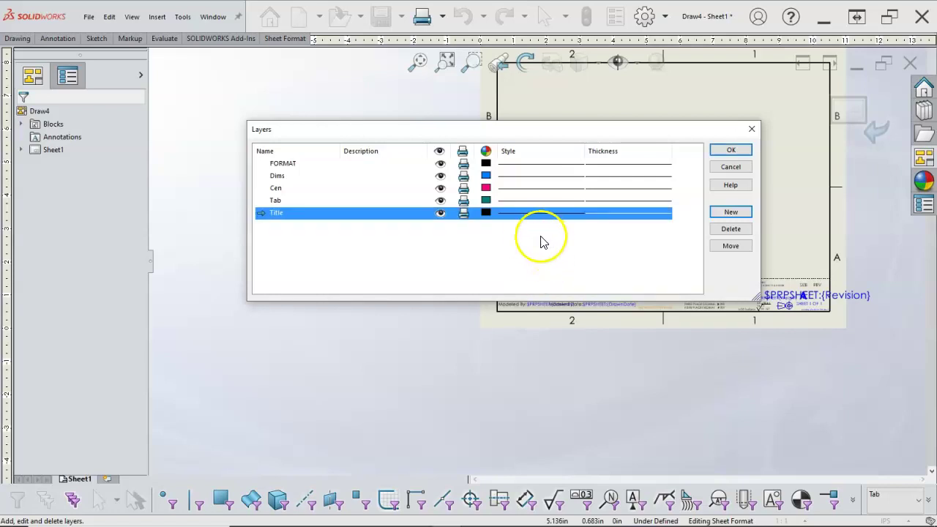
click(486, 213)
click(510, 189)
click(459, 296)
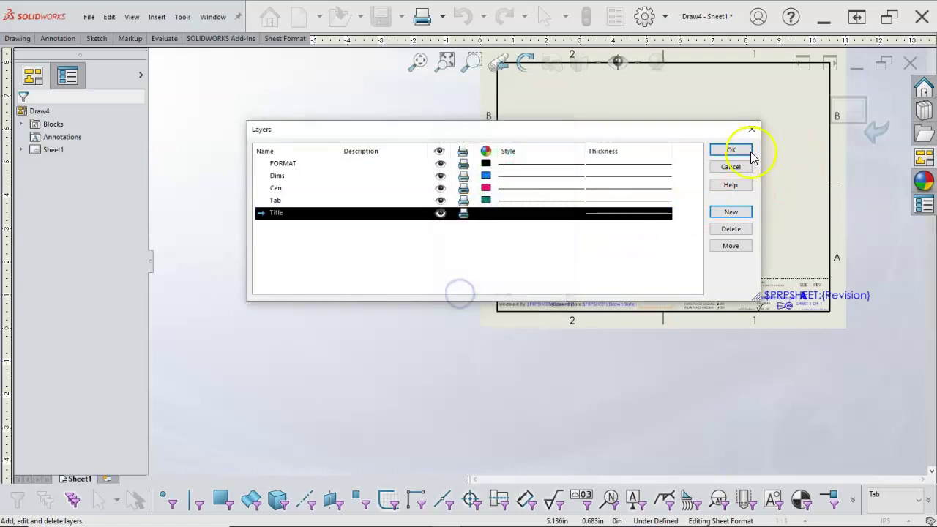
click(731, 150)
Assign the JLacy Design and Manufacturing note to the Title layer
scroll(564, 297, down, 3)
scroll(564, 297, down, 1)
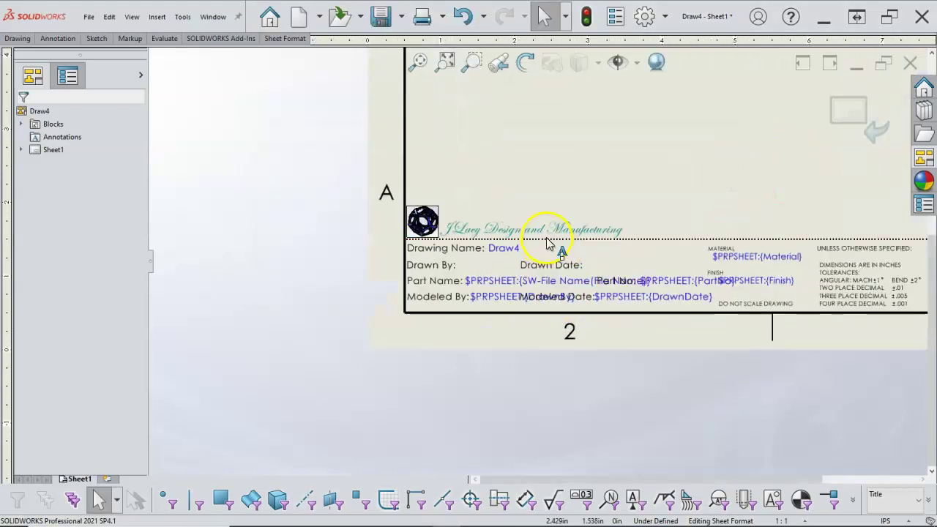
click(415, 253)
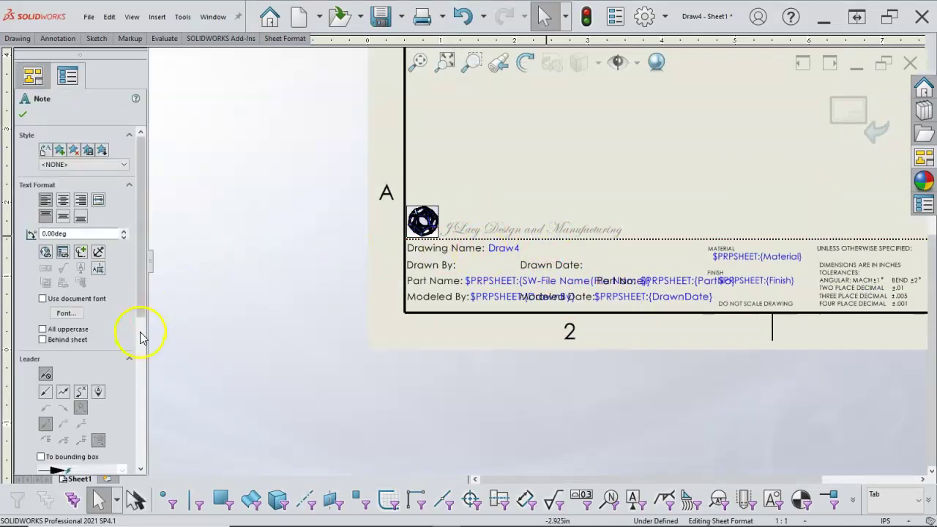
drag(144, 299, 137, 453)
click(121, 449)
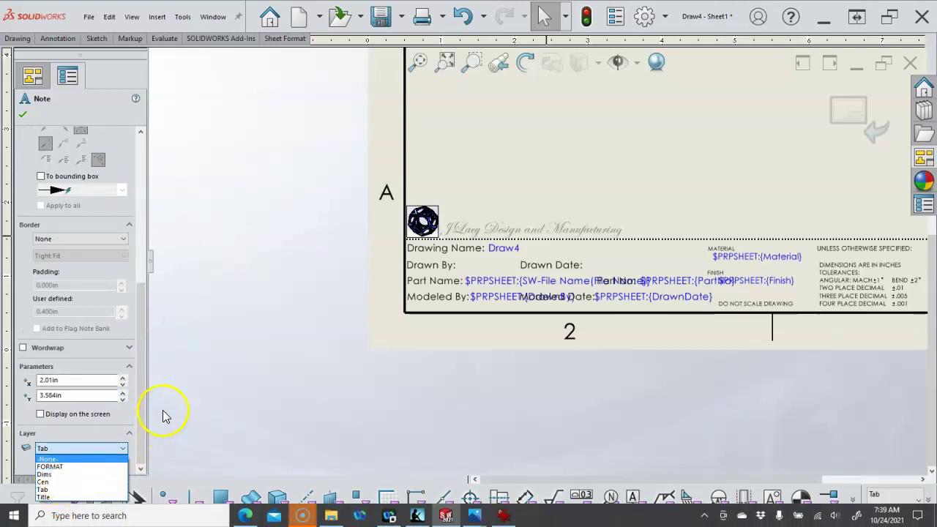
click(139, 395)
click(122, 449)
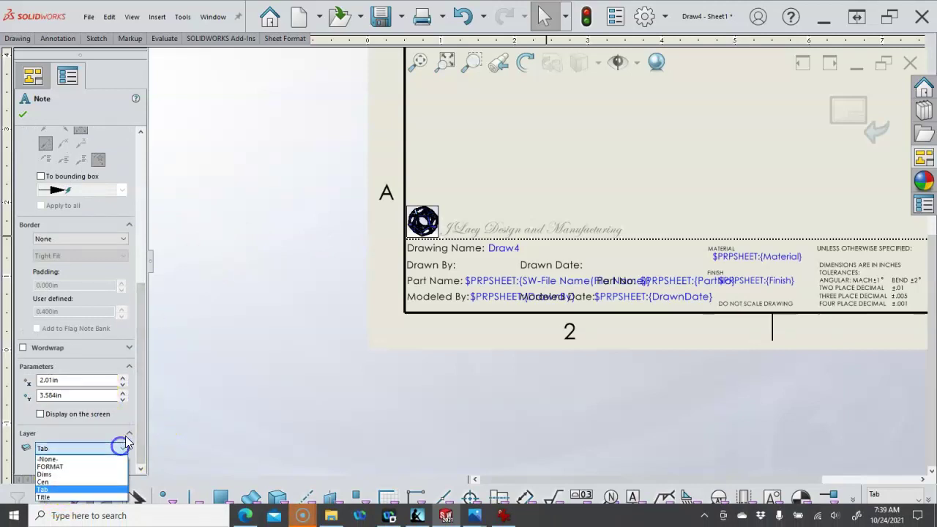
click(103, 497)
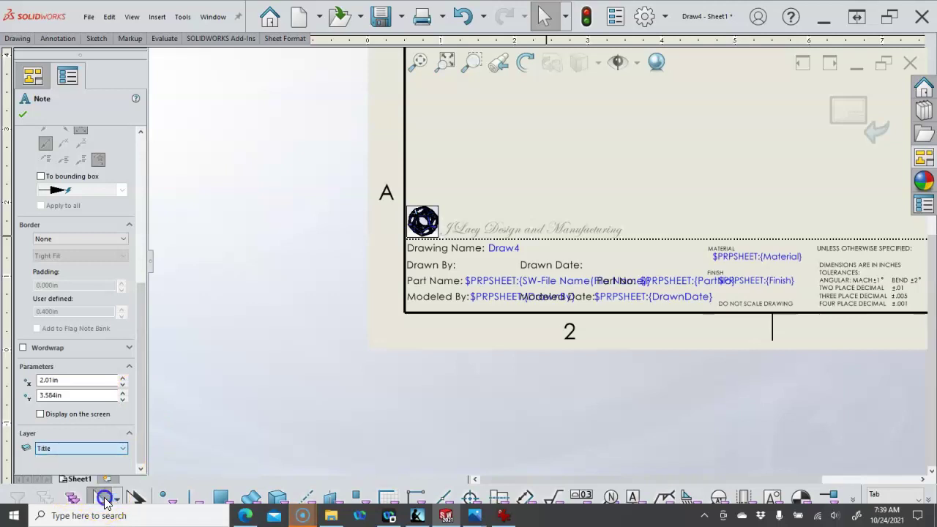
click(271, 370)
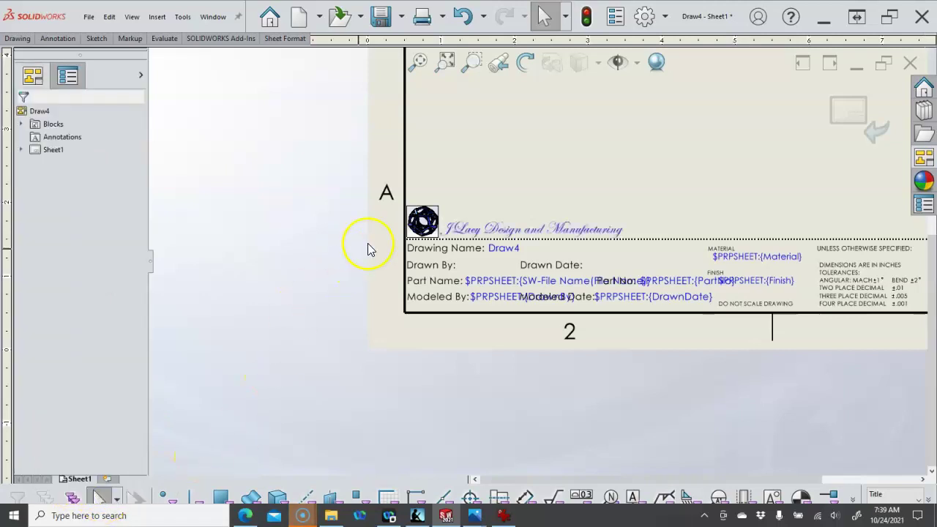
Insert an empty drawing view in the open area of the sheet above the title block
key(z)
scroll(700, 188, down, 4)
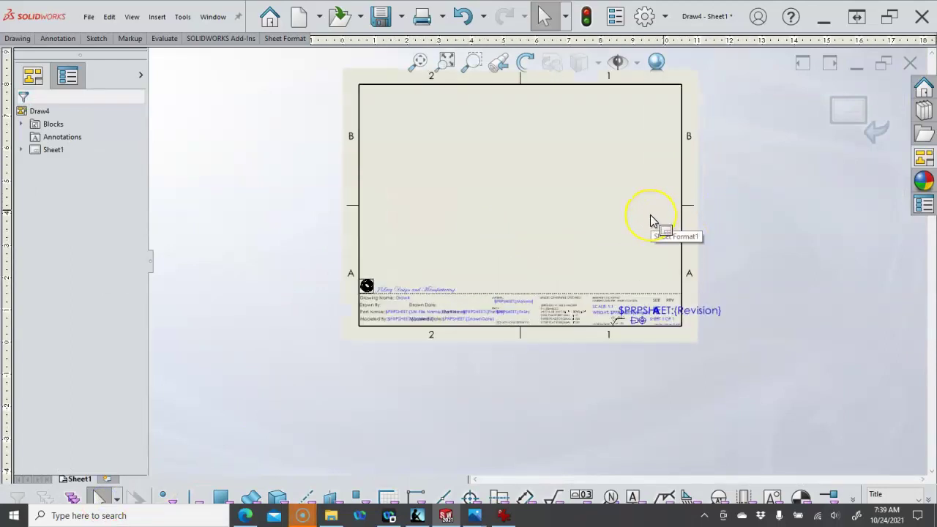
scroll(598, 253, down, 3)
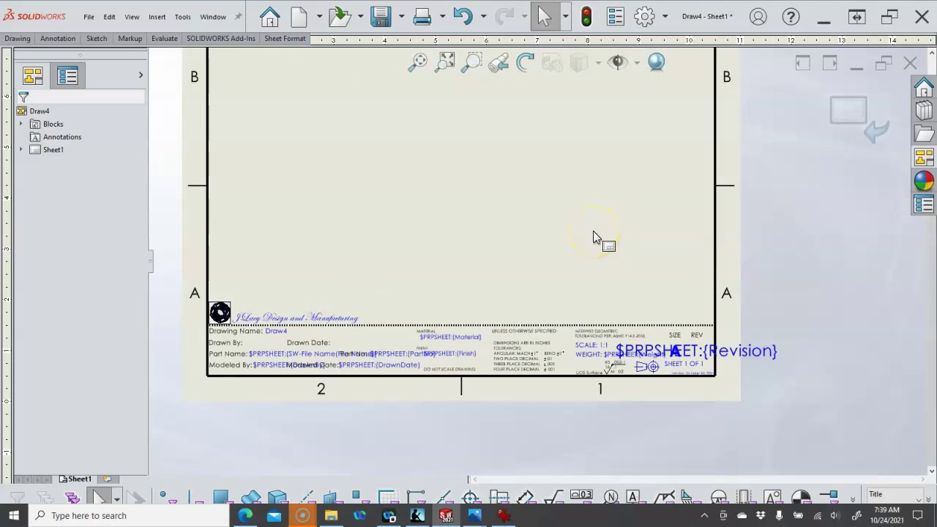
scroll(588, 254, down, 2)
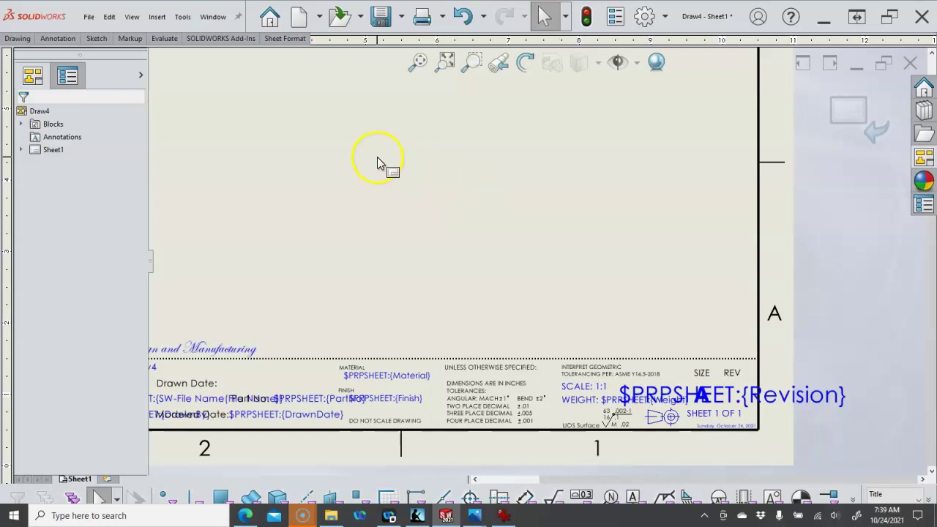
click(22, 38)
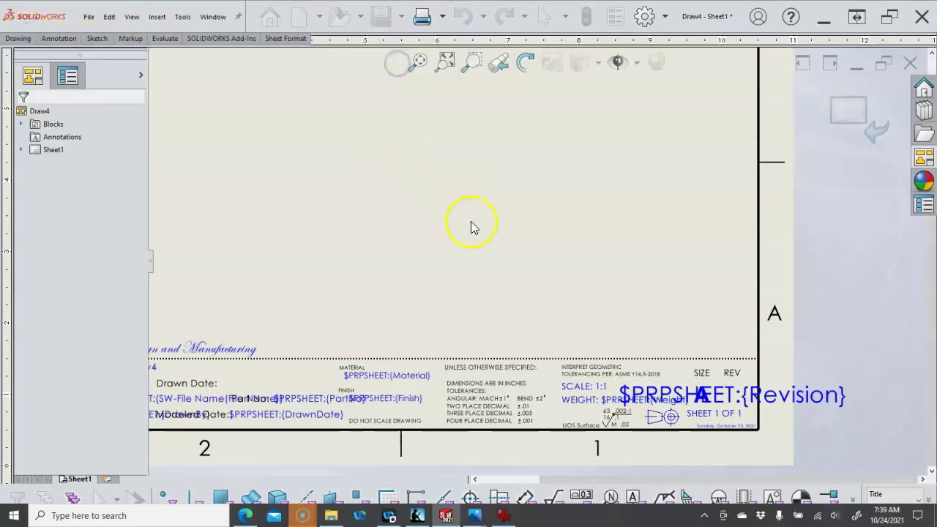
scroll(520, 251, up, 4)
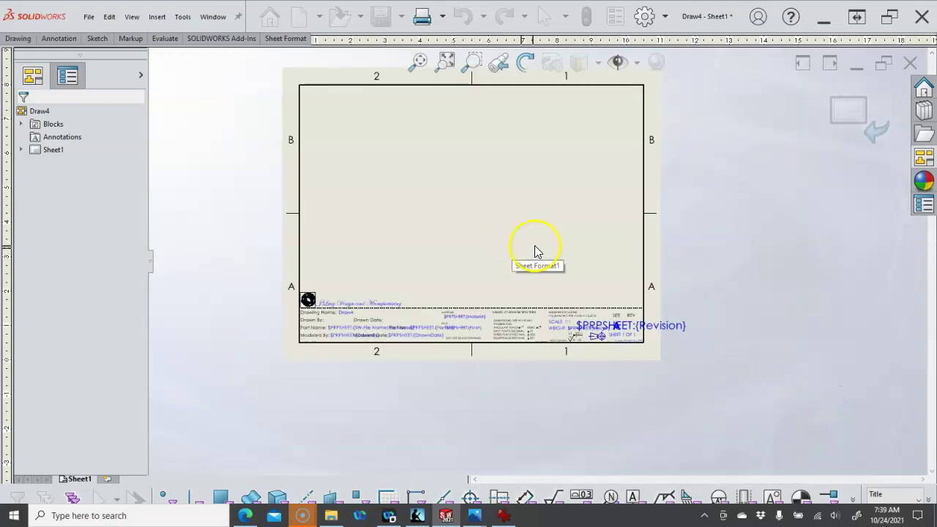
click(537, 243)
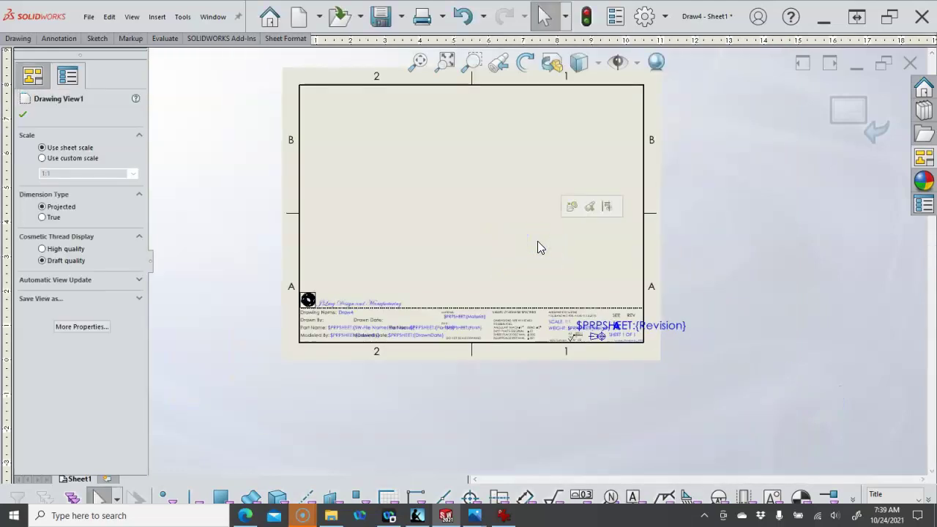
click(531, 237)
click(359, 213)
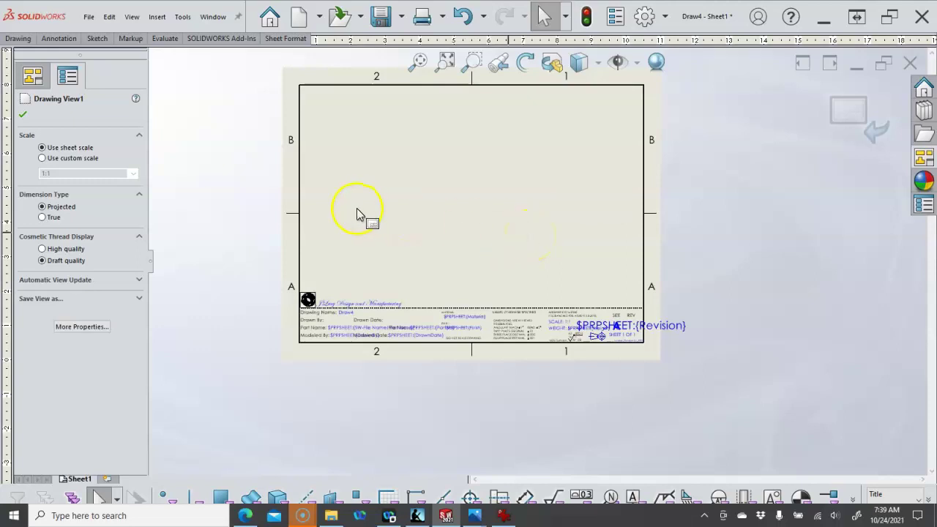
click(24, 114)
click(530, 208)
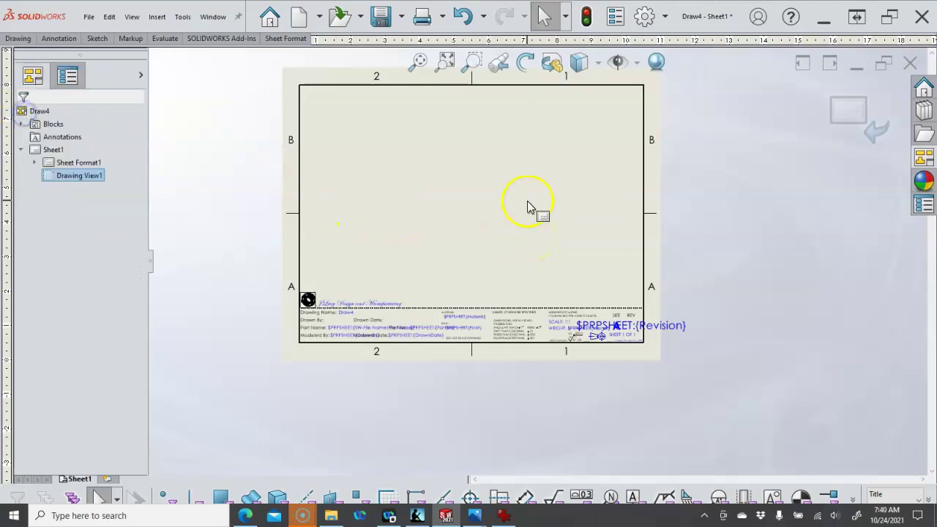
Finish editing the sheet format and return to the drawing sheet
click(851, 129)
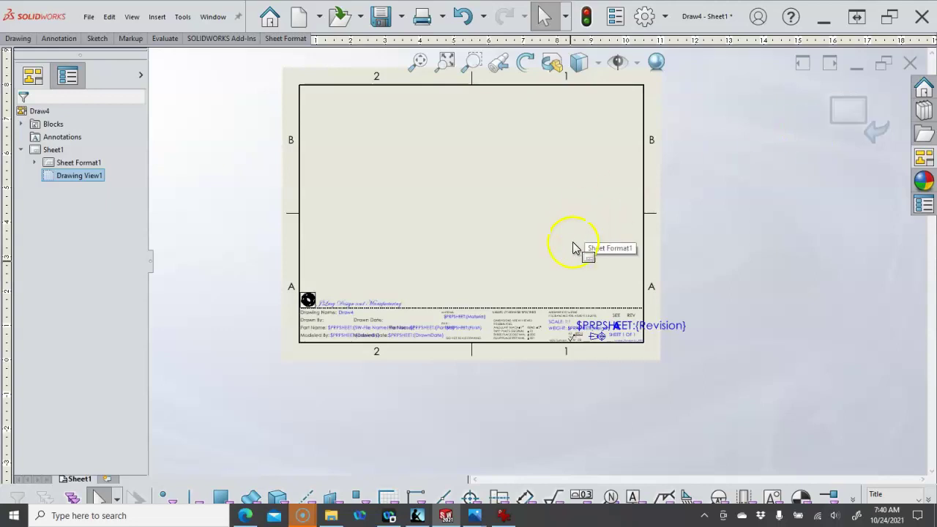
scroll(571, 282, down, 3)
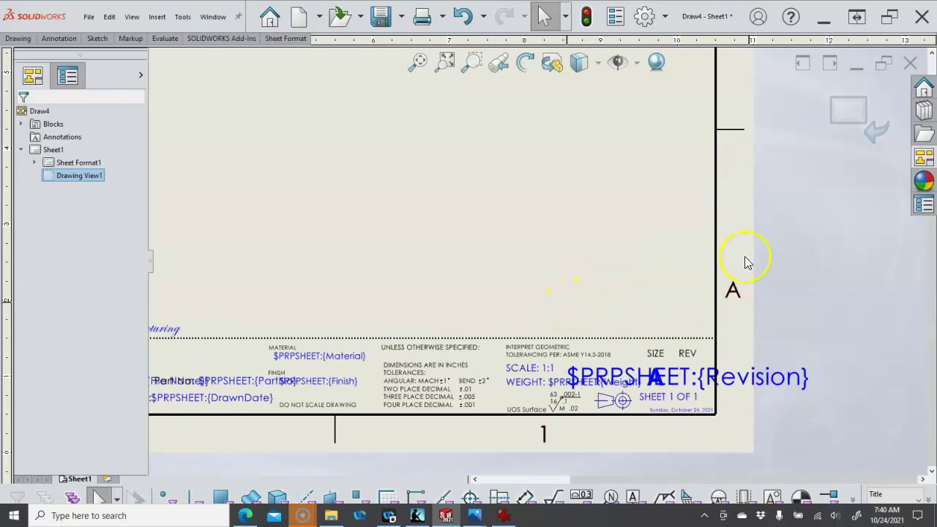
click(846, 112)
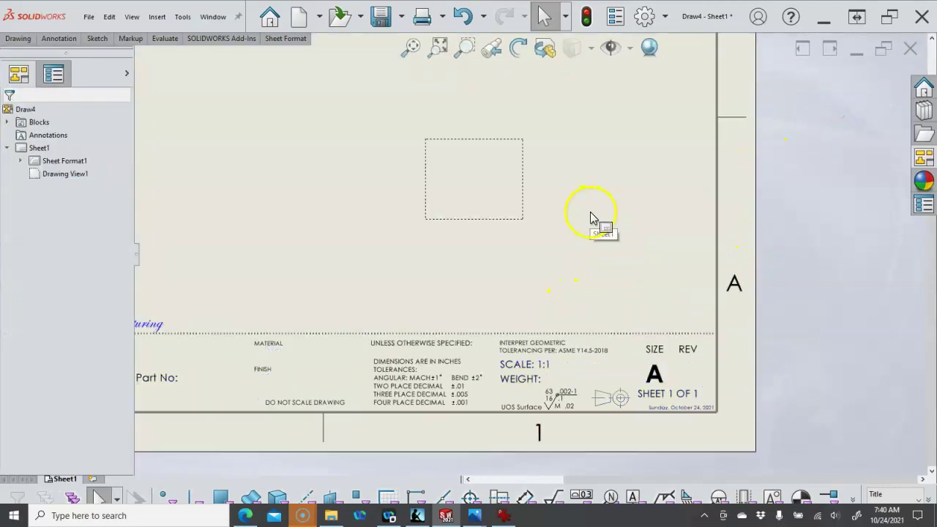
Move the empty drawing view down to just above the title block's scale and tolerance area
key(f)
scroll(498, 261, down, 4)
mouse_move(516, 230)
mouse_down()
mouse_move(634, 299)
mouse_move(561, 285)
mouse_up()
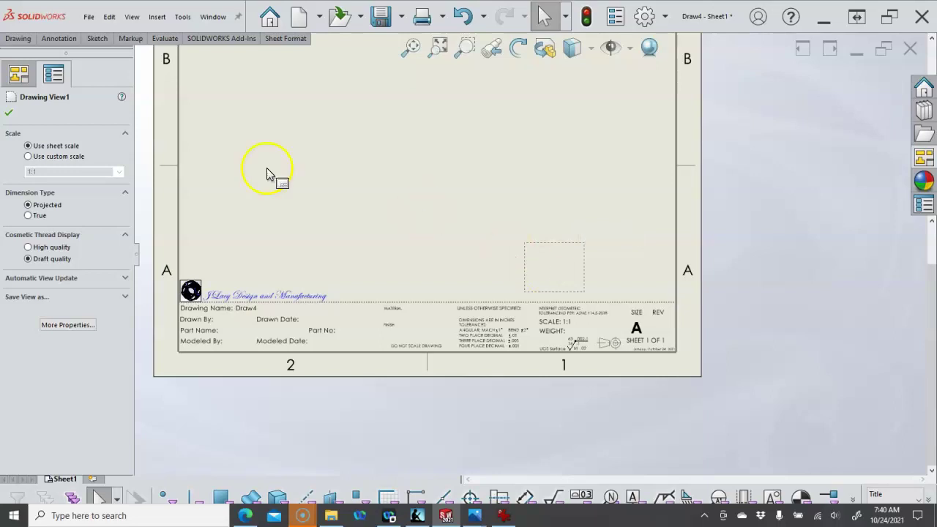
click(549, 255)
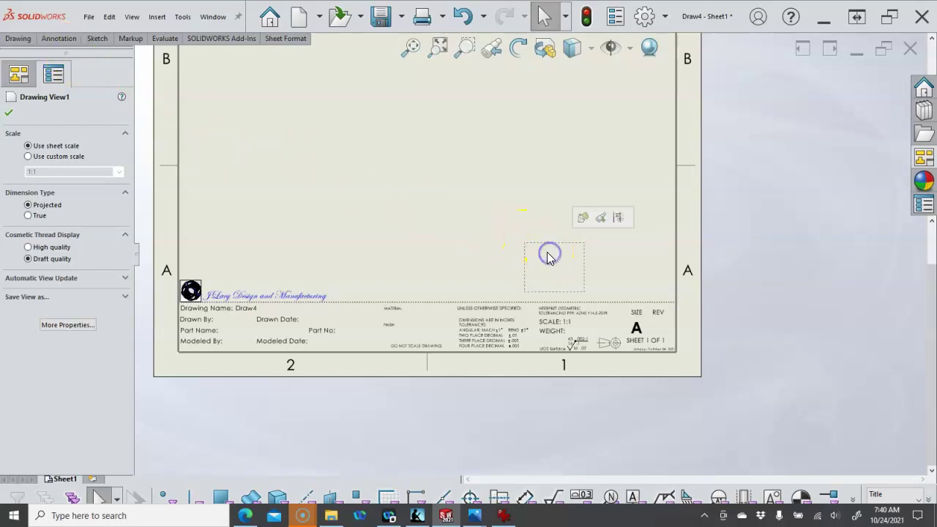
Place a note inside the empty drawing view and begin its text with "1.REMOVE ALL BURRS"
click(65, 38)
click(145, 70)
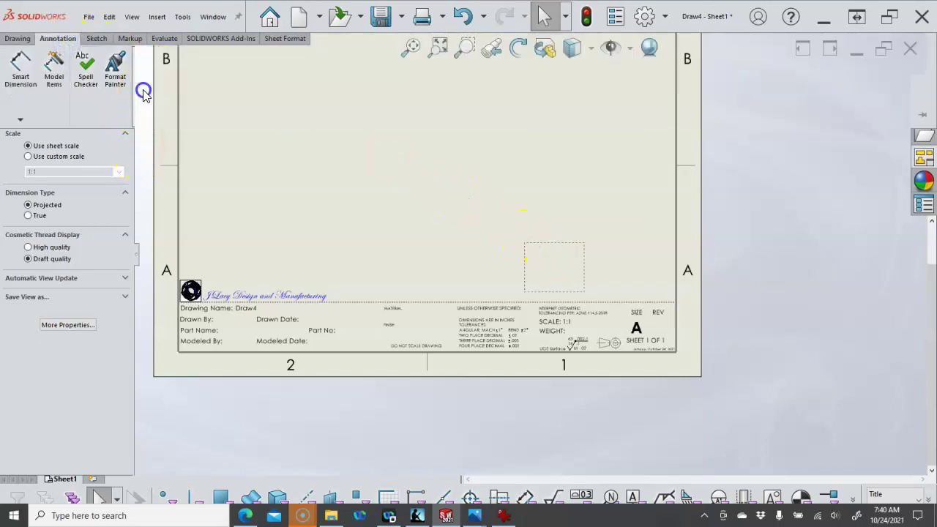
click(527, 251)
text(XXXXXXX)
click(539, 262)
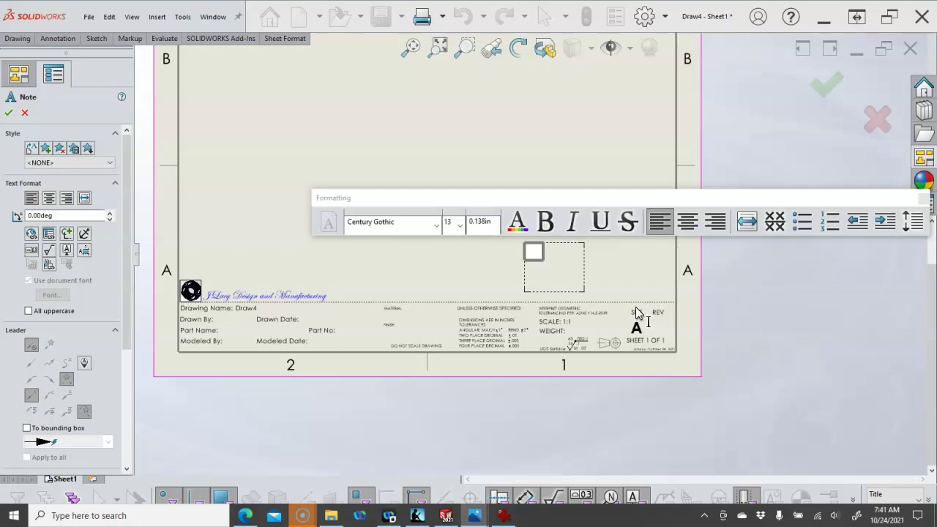
click(541, 252)
text(1. REM)
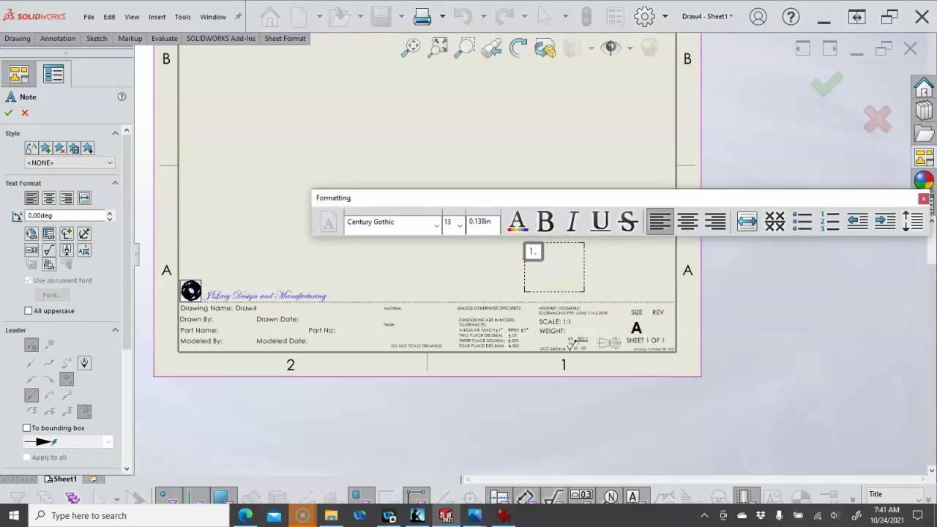
key(BackSpace)
key(BackSpace)
key(BackSpace)
text(VE)
key(BackSpace)
key(BackSpace)
key(BackSpace)
text(REMOVE ALL BURRS)
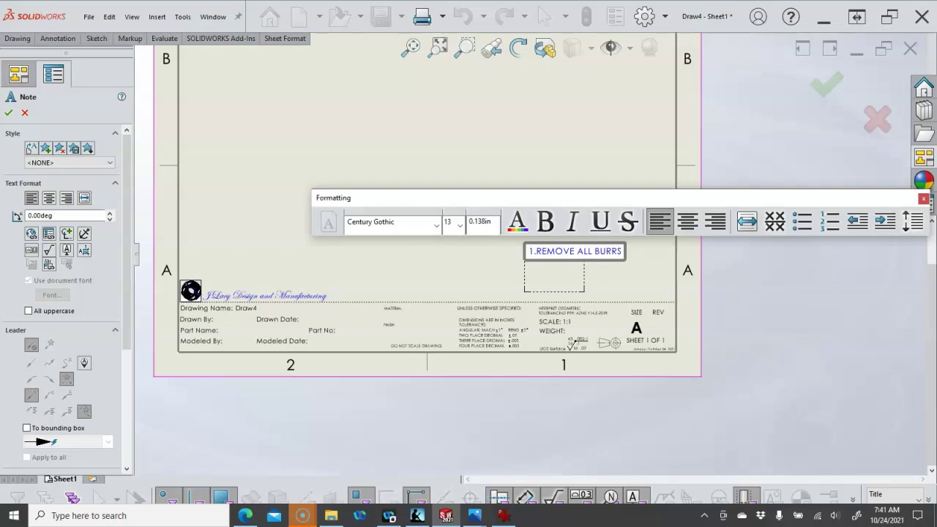
Complete the note's first line with "AND SHARP EDGES .02 MAX"
text( AND SHA)
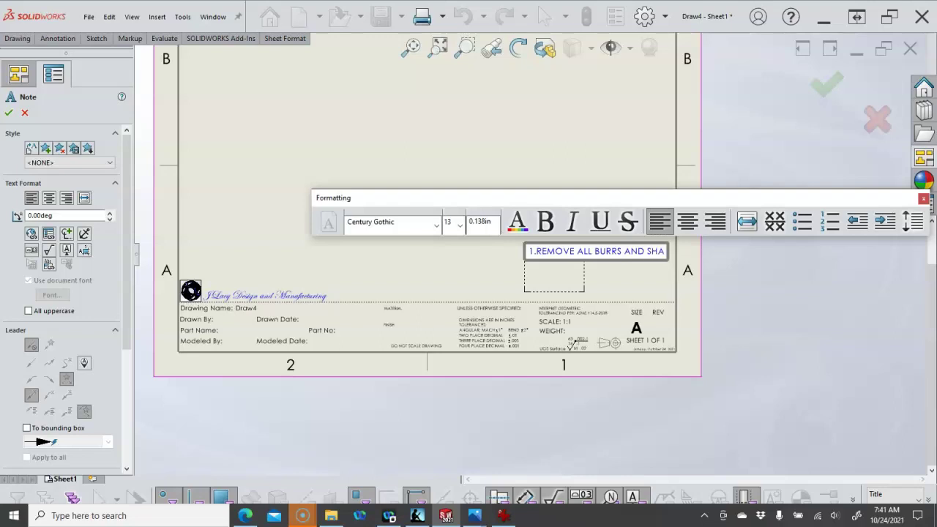
text(RP EDGES)
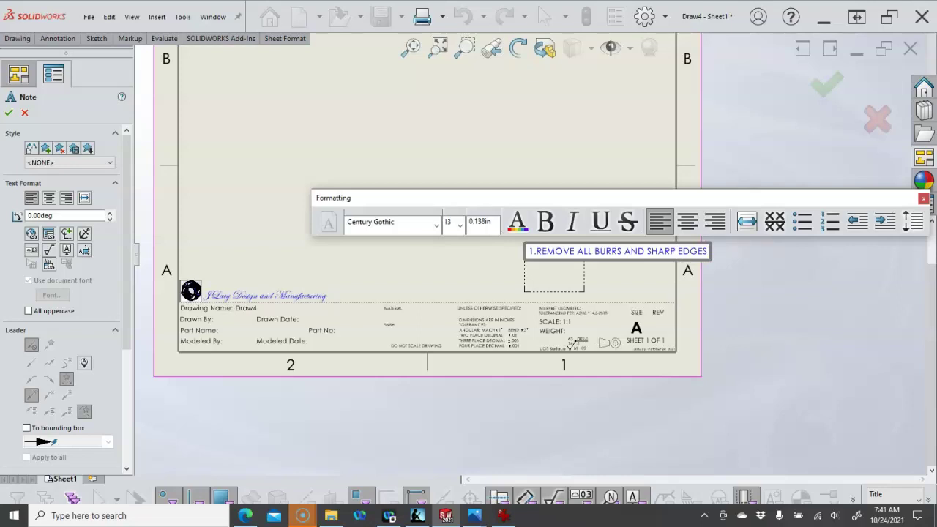
text(.)
key(BackSpace)
text(.02 MAX)
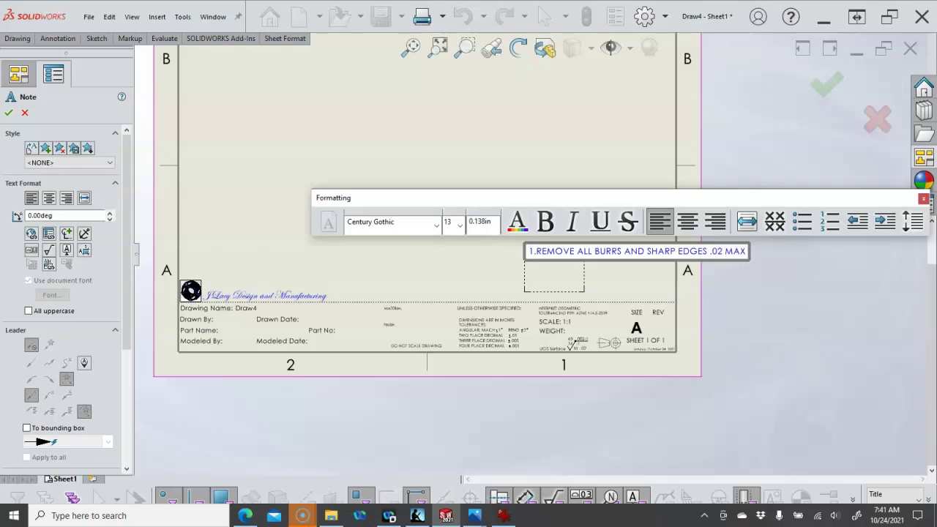
Add a second note line reading "2. FINISHED PARTS SHALL BE FREE OF OILS, LUBRICANTS AND OTHER CONTAMINANTS"
key(Return)
text(2.)
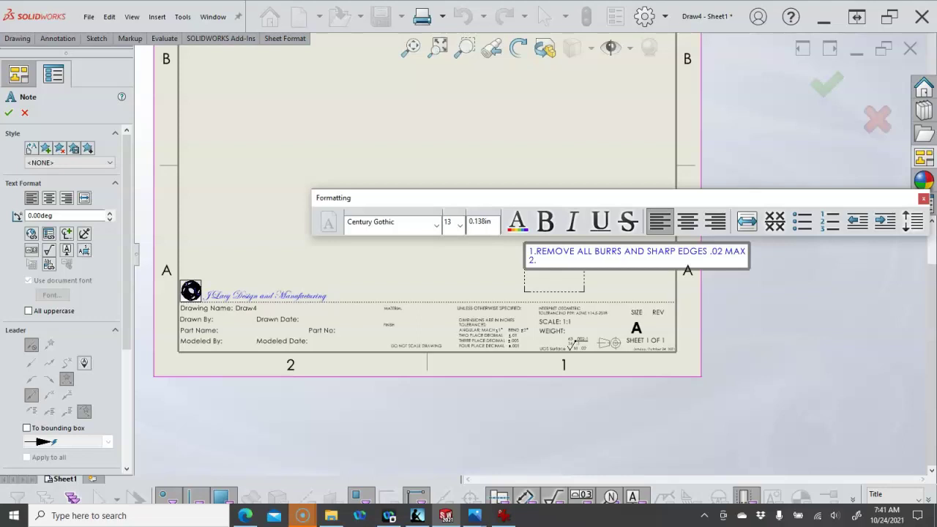
text( FINISHED PARTS TO)
key(BackSpace)
text(SHALL BE)
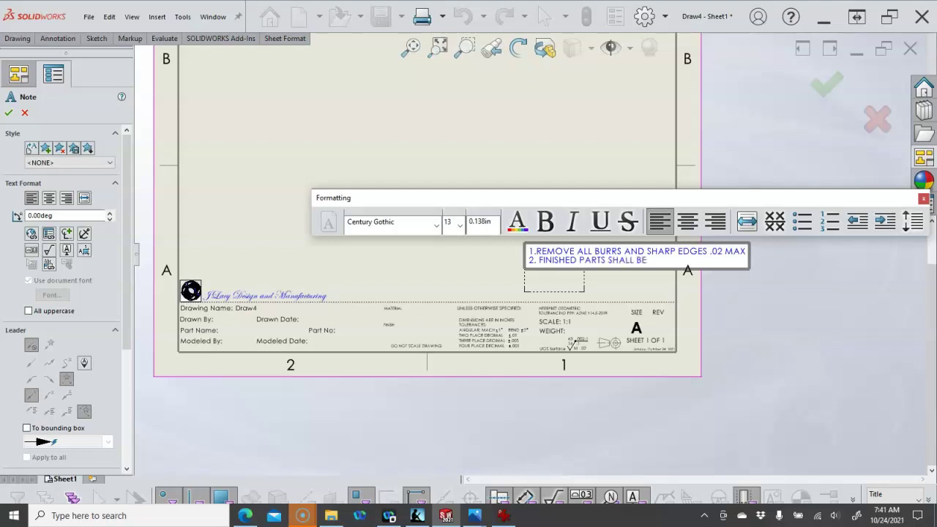
text( FREE OF OILS. LUBRICANTS)
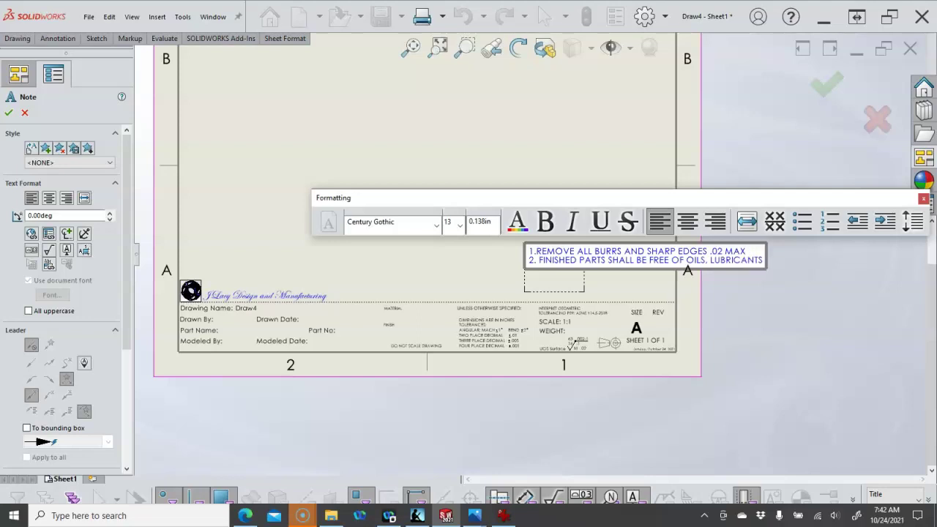
text( and)
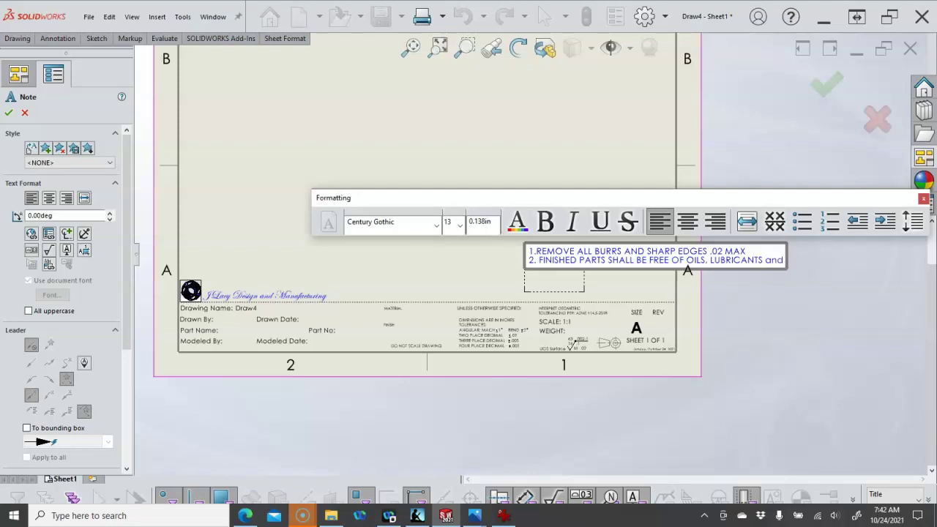
key(BackSpace)
key(BackSpace)
text(AND OTHER CONT)
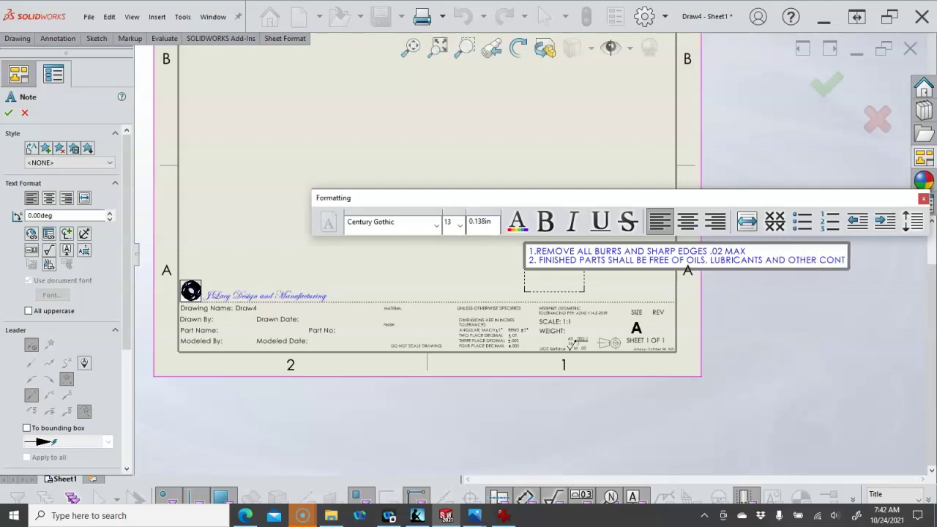
text(AI)
key(BackSpace)
text(M)
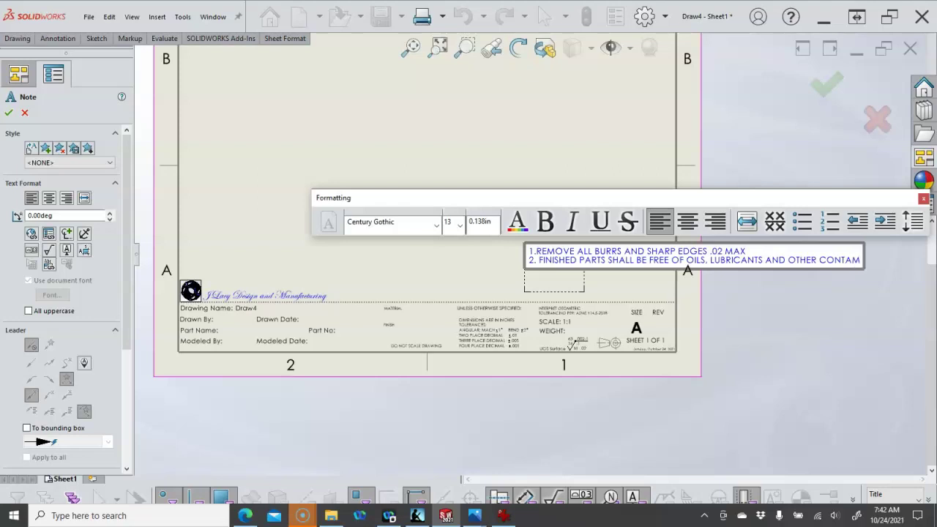
text(INANTS)
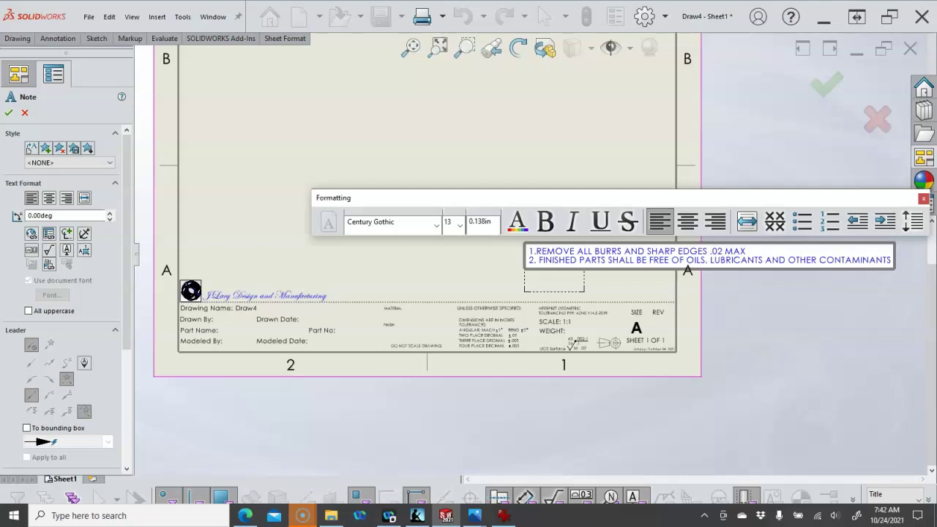
Add a third note line reading "3. UOS ENGRAVING SHALL BE .08in/2mm in height and signgle point font"
key(Return)
text(3)
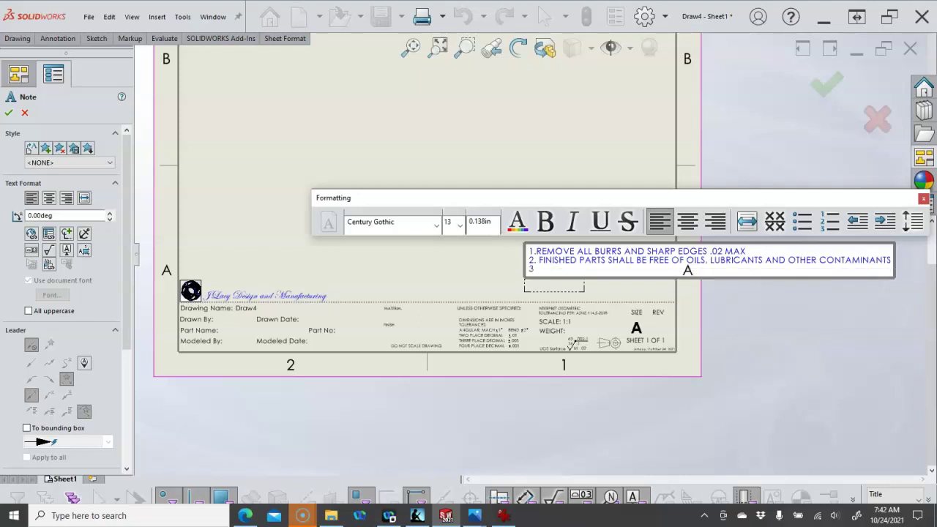
text(. UOS ENGRAVING SHALL BE .0)
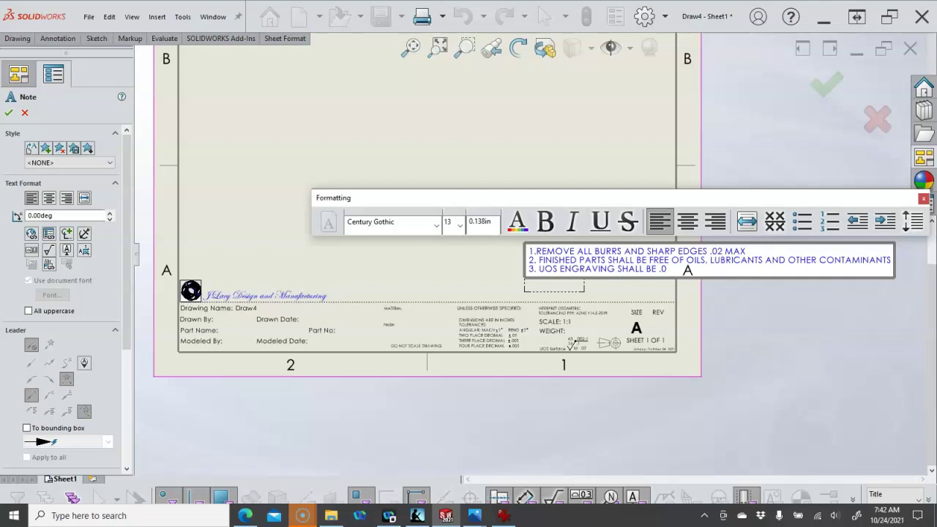
text(8in/2mm in Height)
key(BackSpace)
key(BackSpace)
key(BackSpace)
key(BackSpace)
key(BackSpace)
key(BackSpace)
key(BackSpace)
key(BackSpace)
key(BackSpace)
key(BackSpace)
text(in heigh)
text(ta)
key(BackSpace)
text(and signgle)
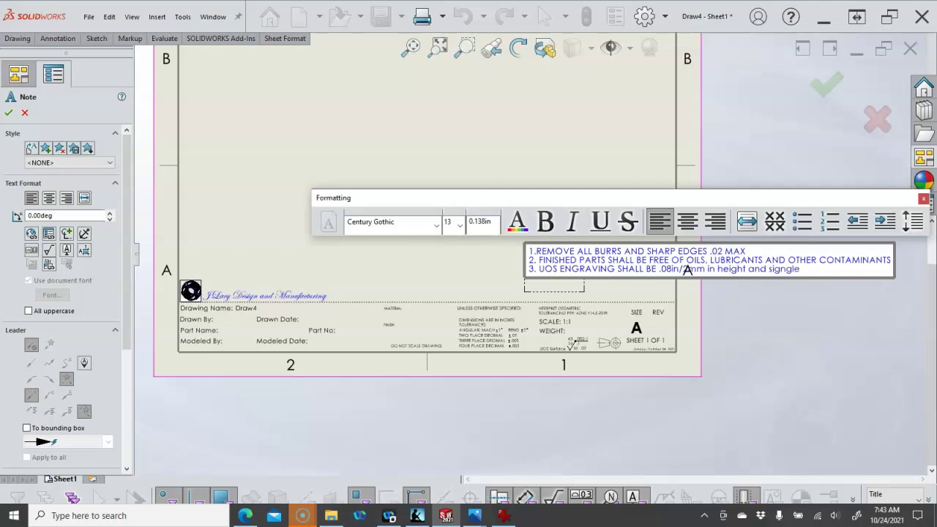
text( point font)
Make the note all uppercase, correct the misspelled word in the third line to "SINGLE", and finish the note
click(28, 312)
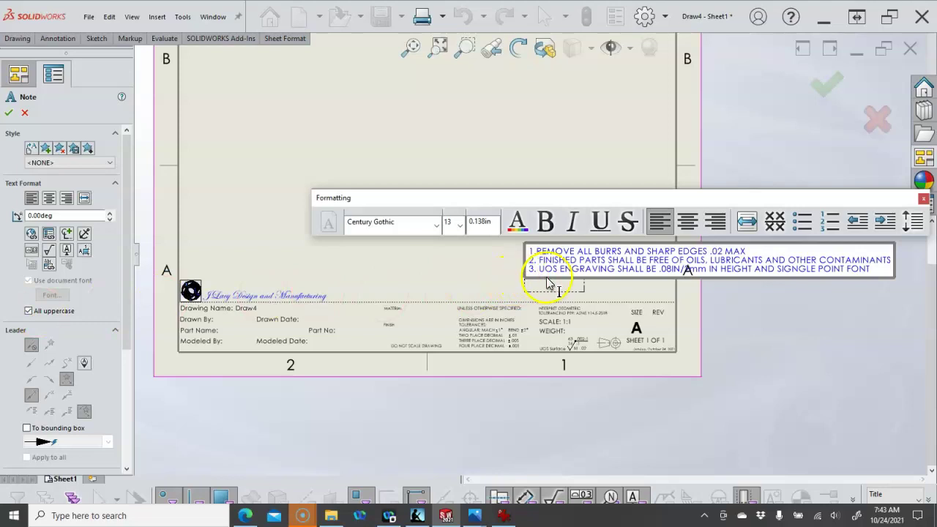
double_click(791, 269)
double_click(792, 270)
text(SINGLE)
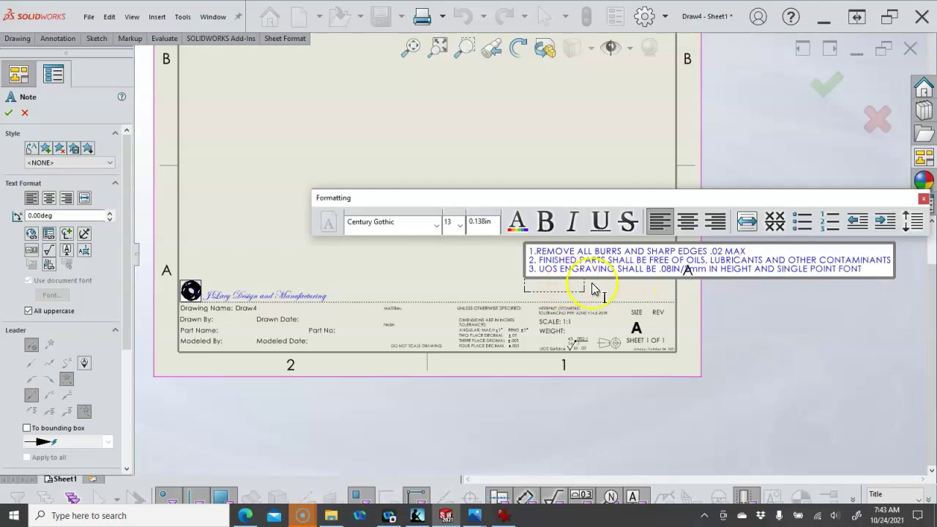
click(498, 265)
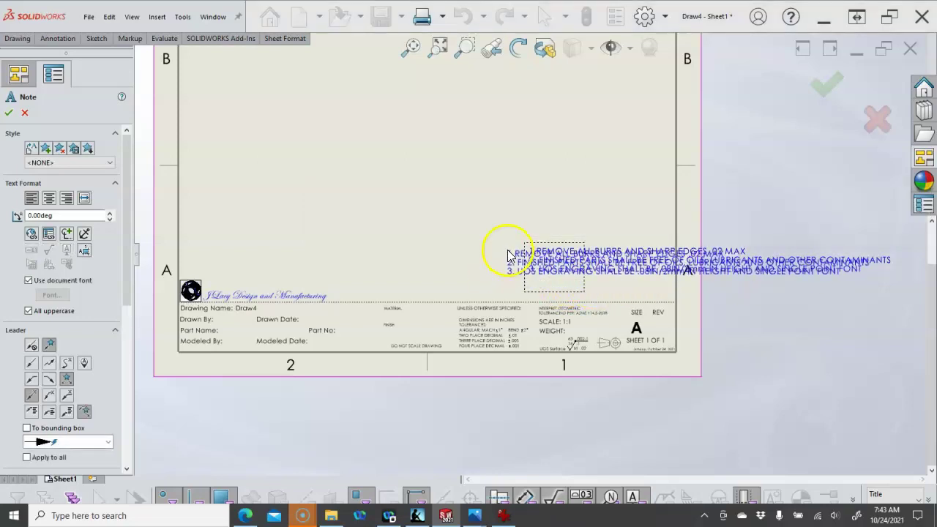
key(Escape)
Turn off the document font for the three-line note and set its text height to 8 points
click(606, 268)
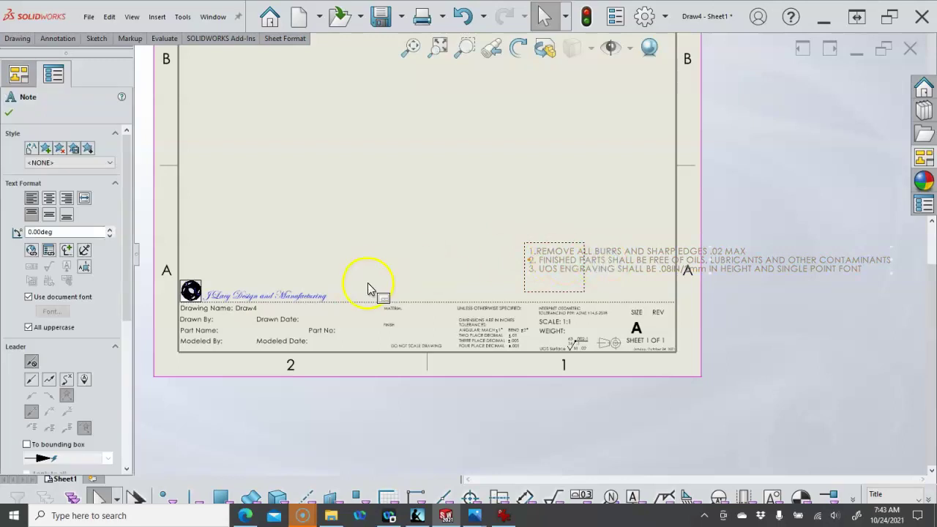
click(28, 299)
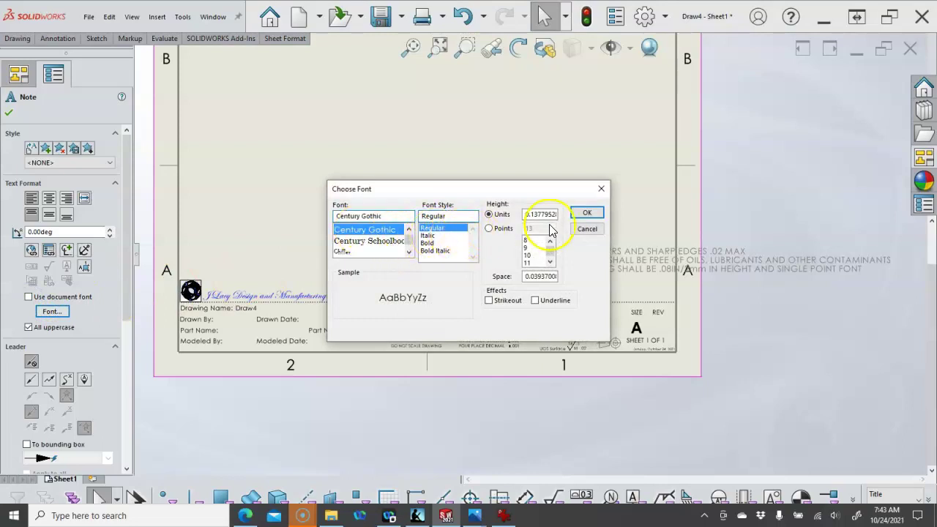
click(529, 215)
drag(528, 215, 566, 223)
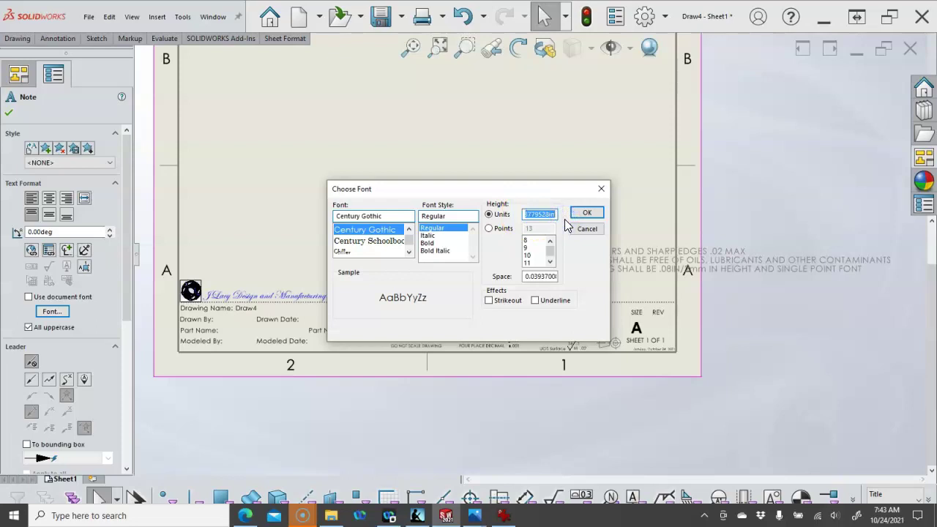
click(489, 229)
click(530, 241)
click(587, 212)
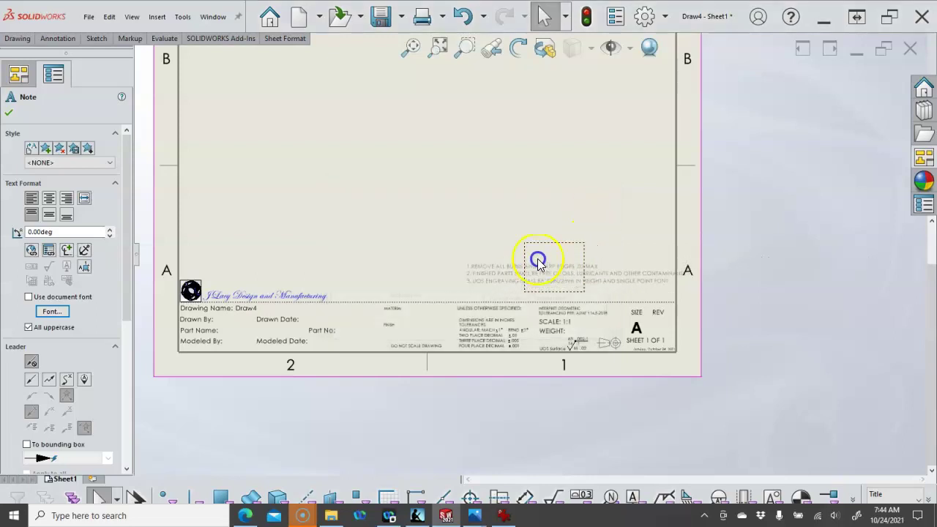
Move the empty drawing view with its three-line note to just above the title block's tolerance area
mouse_move(585, 250)
mouse_down()
mouse_move(585, 271)
mouse_move(527, 246)
mouse_move(493, 253)
mouse_up()
click(482, 230)
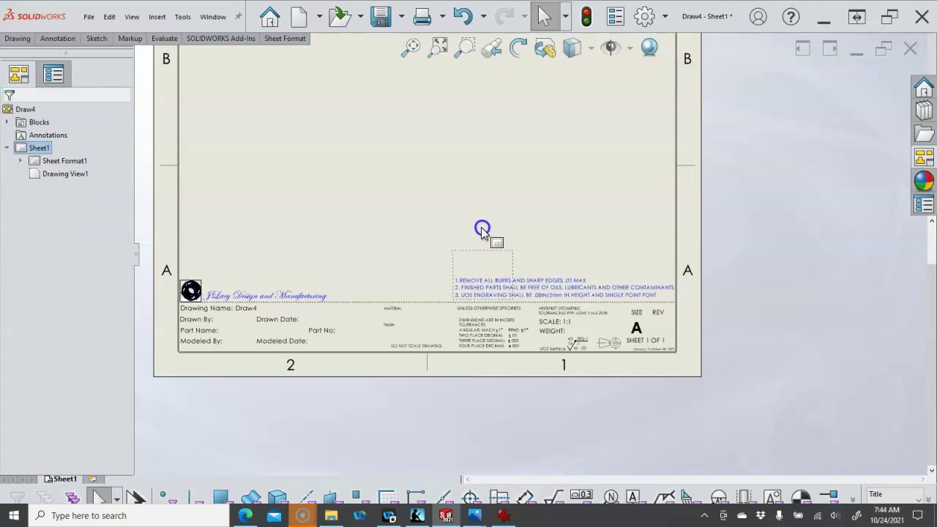
scroll(468, 272, down, 3)
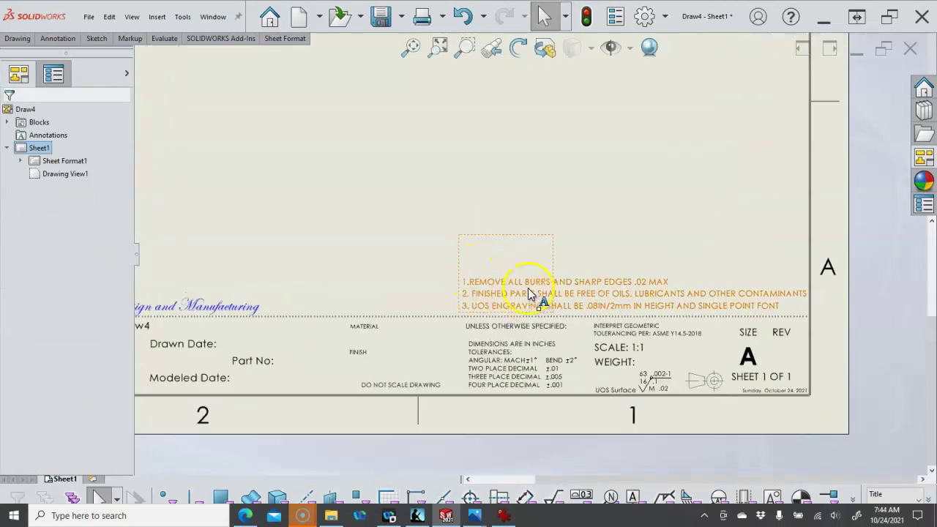
scroll(527, 291, down, 1)
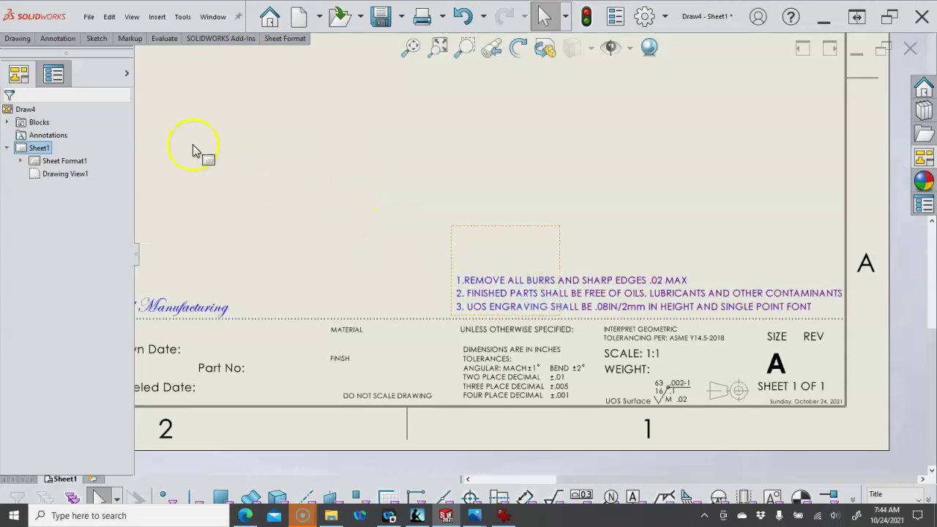
Add a "Notes:" heading note inside the empty view, directly above the numbered list
click(49, 44)
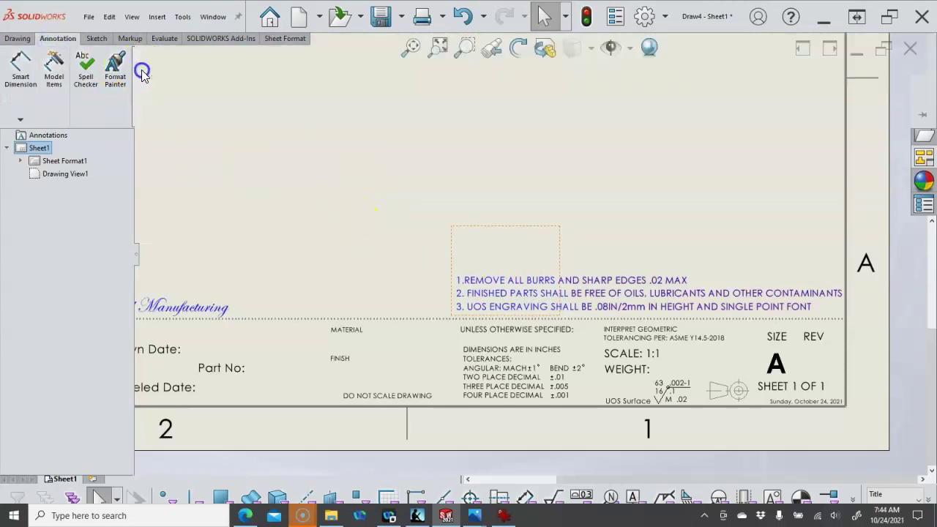
click(460, 262)
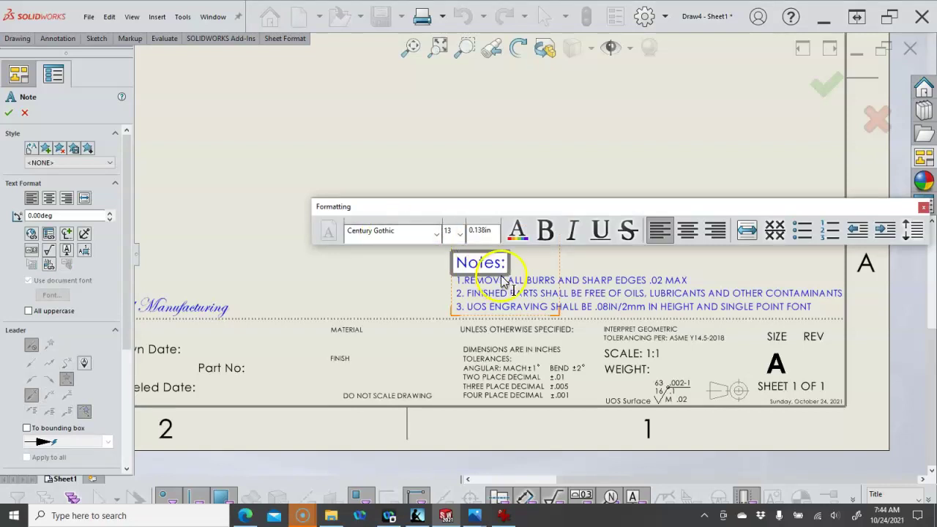
click(413, 265)
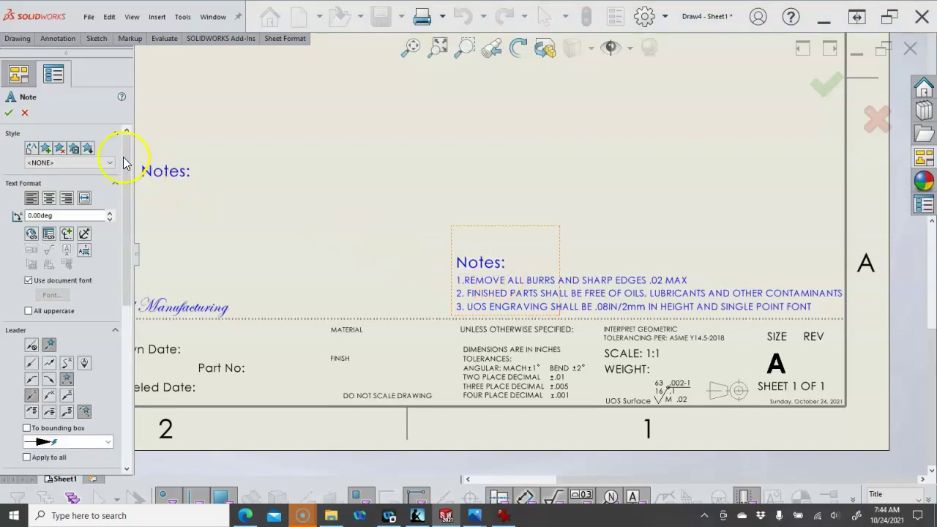
click(9, 112)
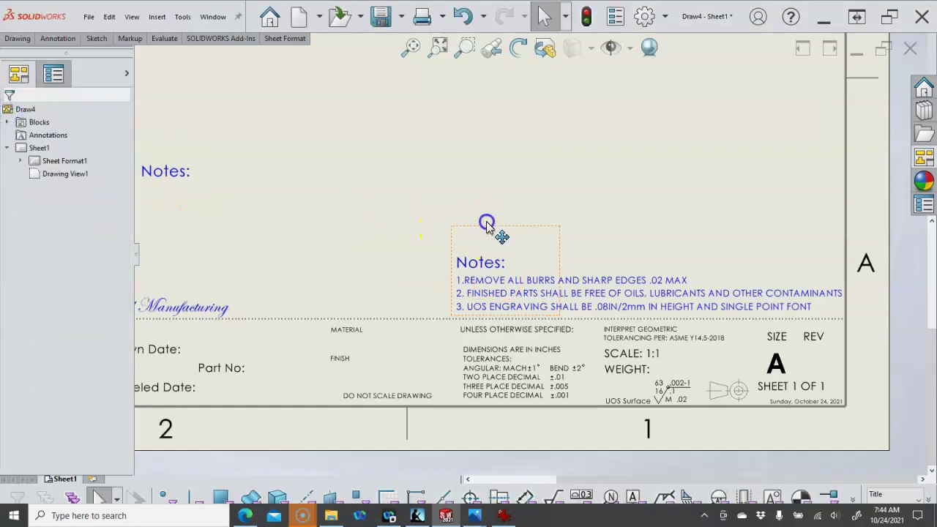
Move the empty view together with its notes up and back down to just above the title block
drag(487, 230, 471, 198)
click(471, 198)
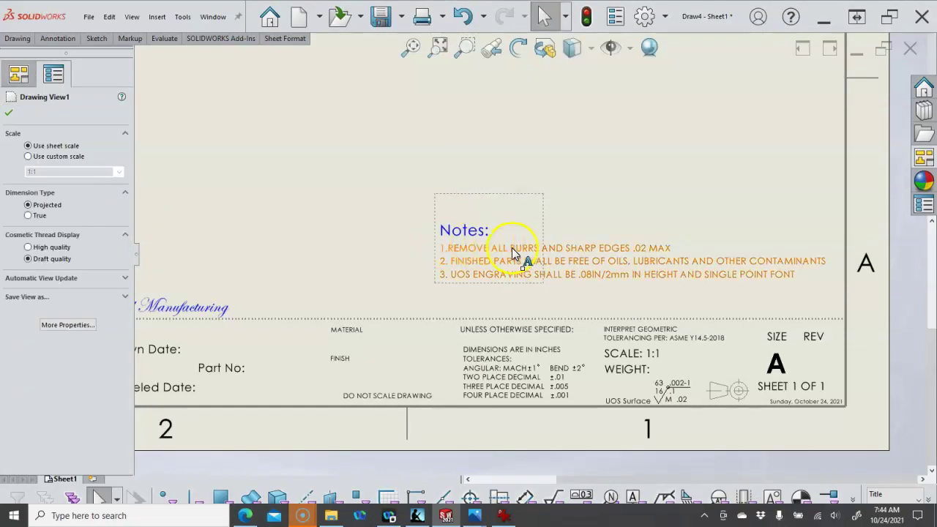
drag(512, 253, 505, 232)
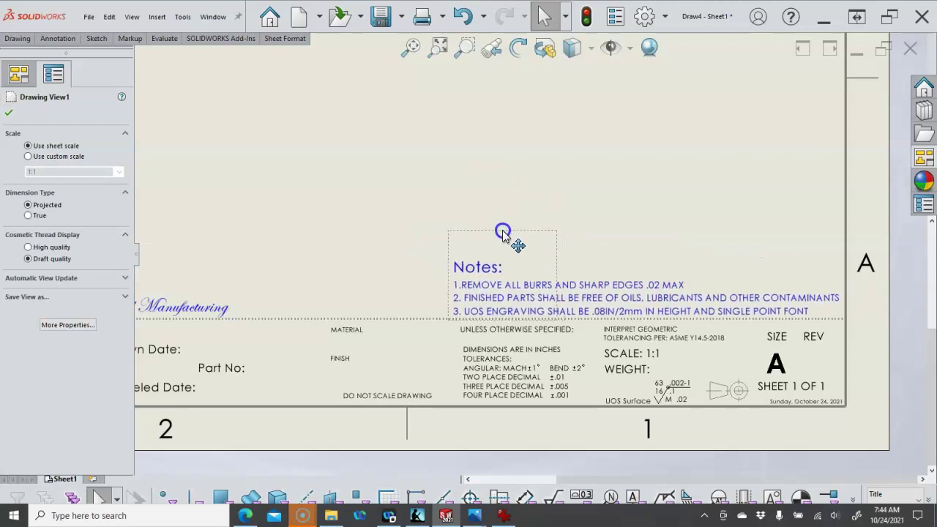
Set the "Notes:" heading's text height to 10 points
double_click(477, 267)
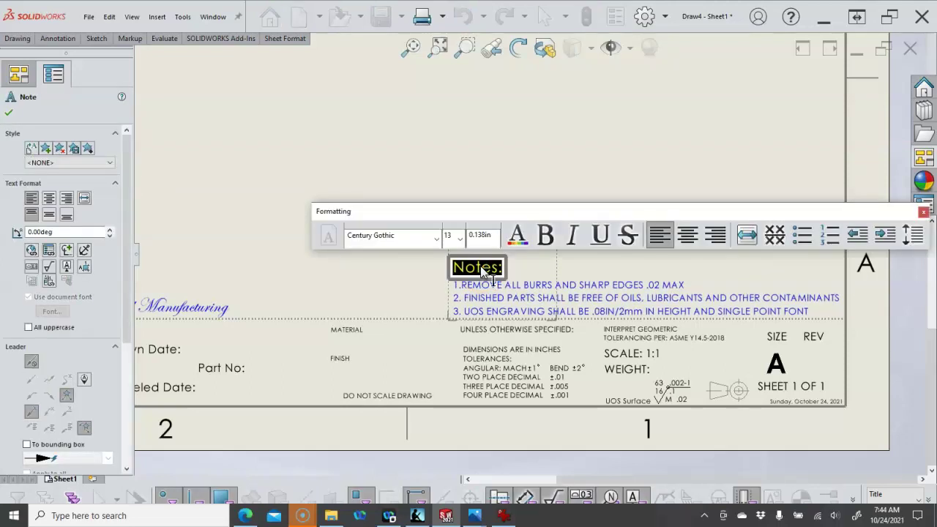
click(459, 237)
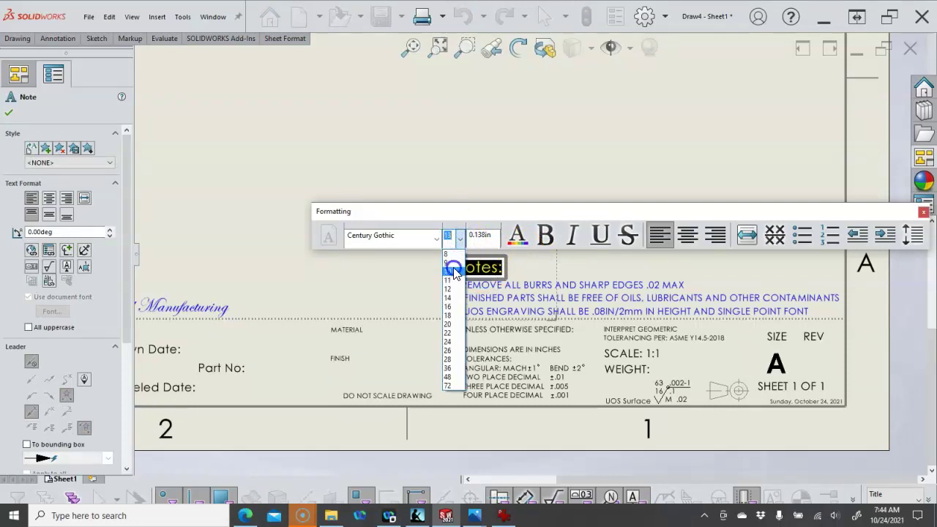
click(454, 270)
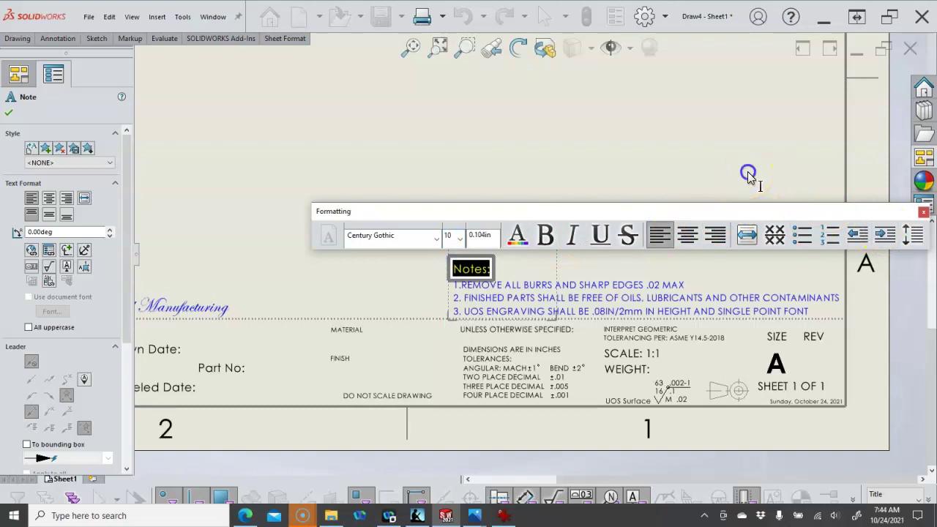
click(748, 175)
click(480, 271)
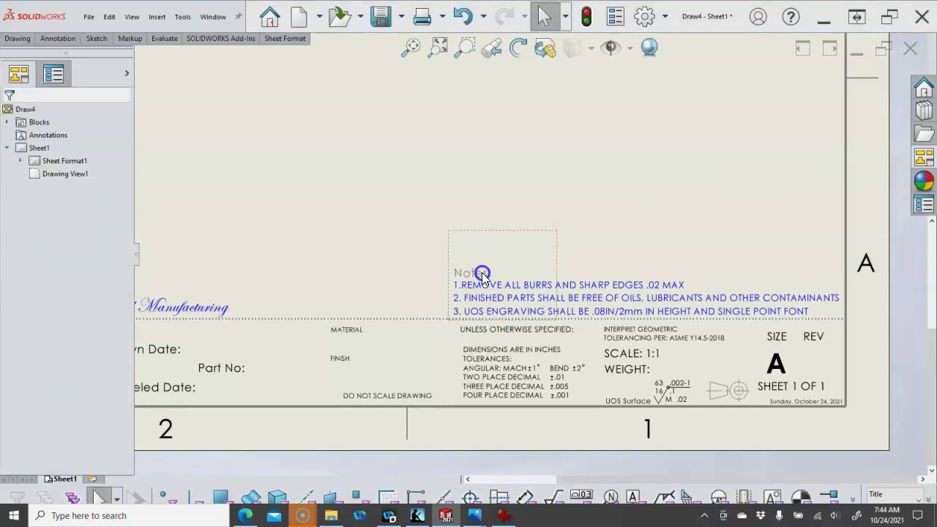
click(532, 194)
scroll(516, 223, up, 4)
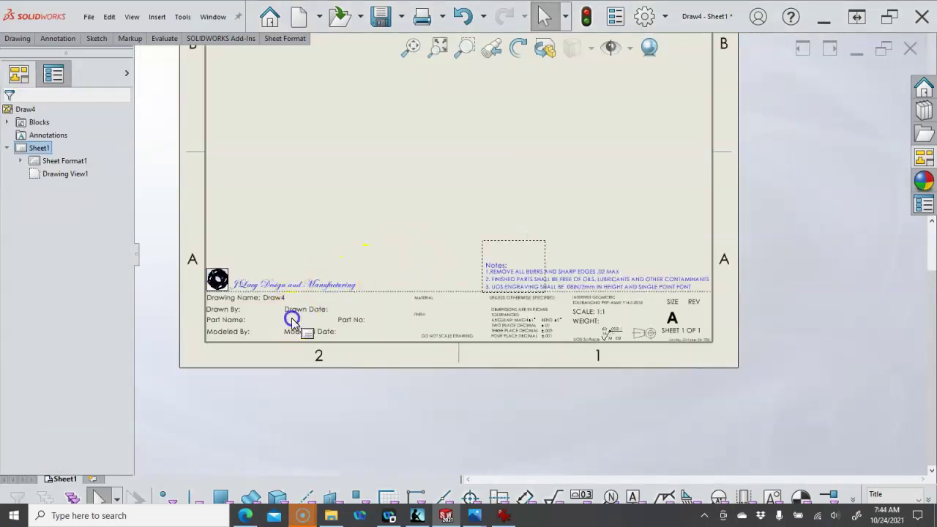
Nudge the empty view and its notes slightly upward so they sit just clear of the title block's upper line
click(505, 269)
click(584, 231)
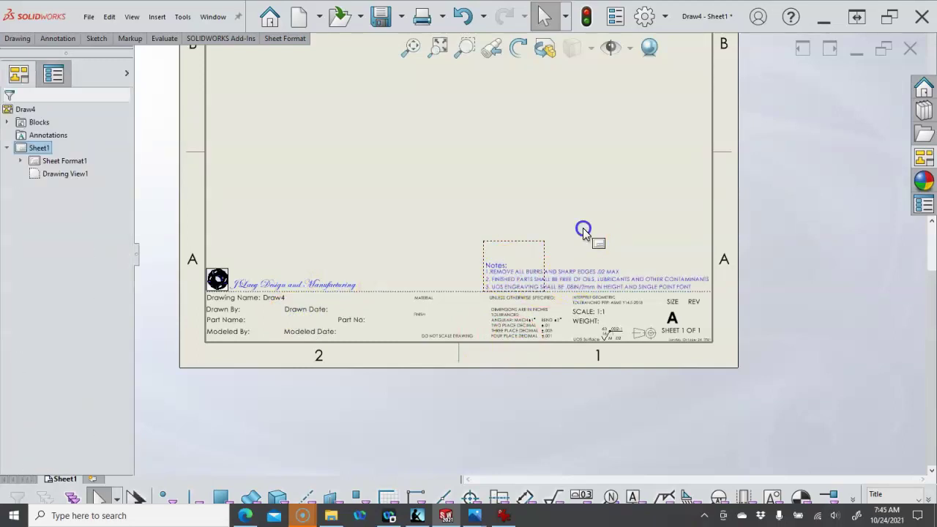
click(561, 247)
click(560, 275)
click(562, 267)
scroll(553, 280, down, 3)
drag(489, 271, 499, 224)
click(550, 223)
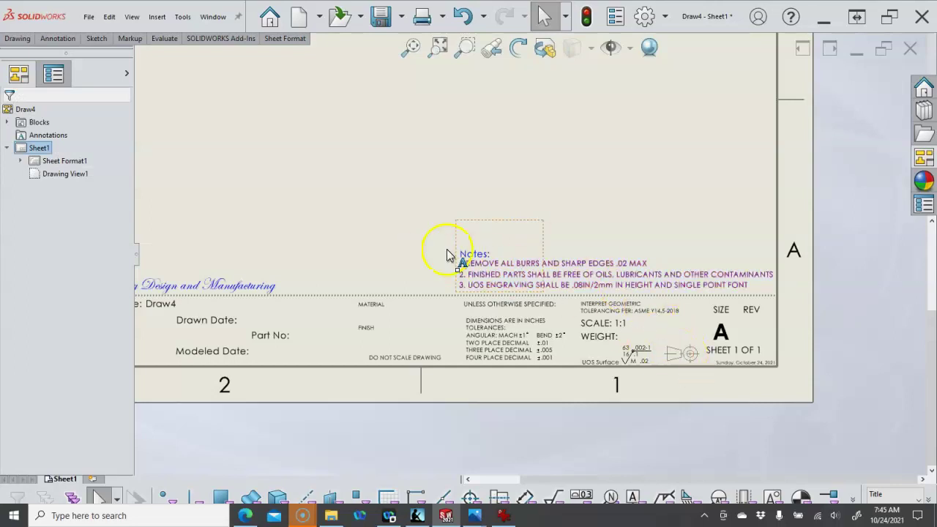
right_click(422, 200)
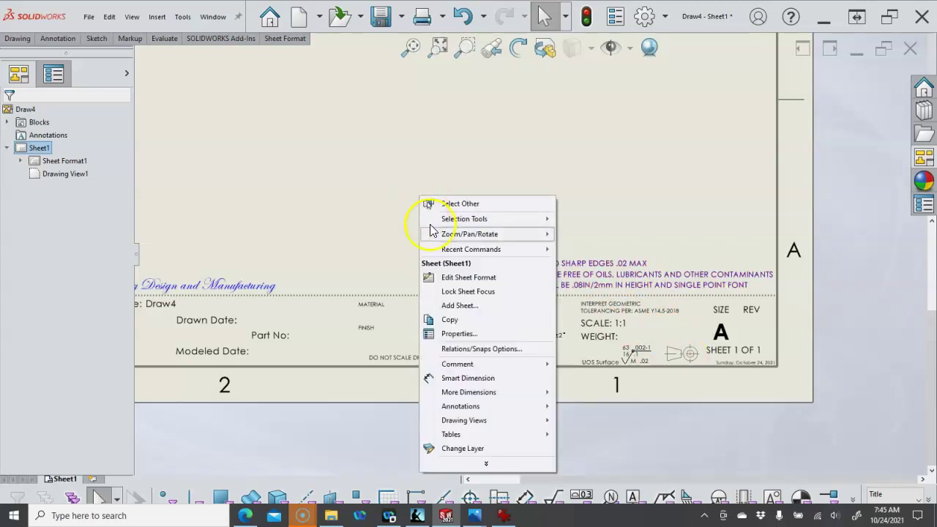
mouse_move(449, 254)
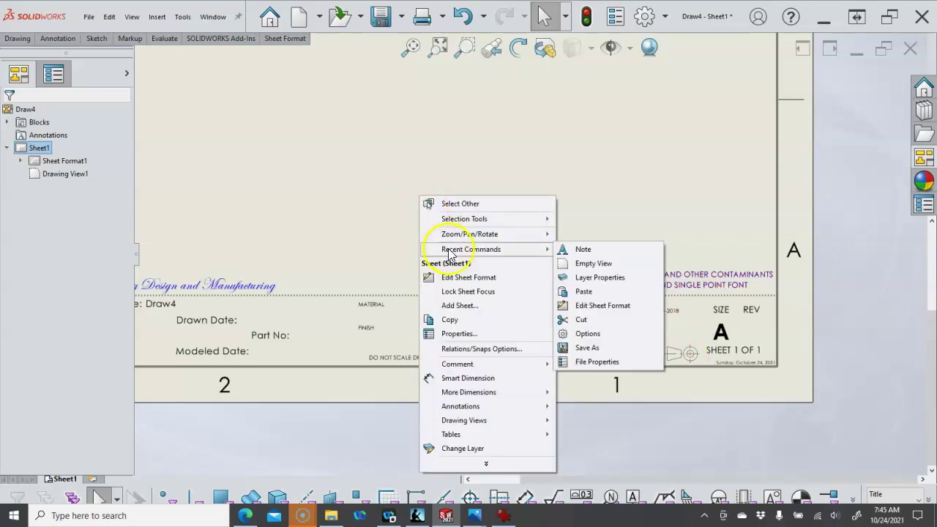
click(377, 201)
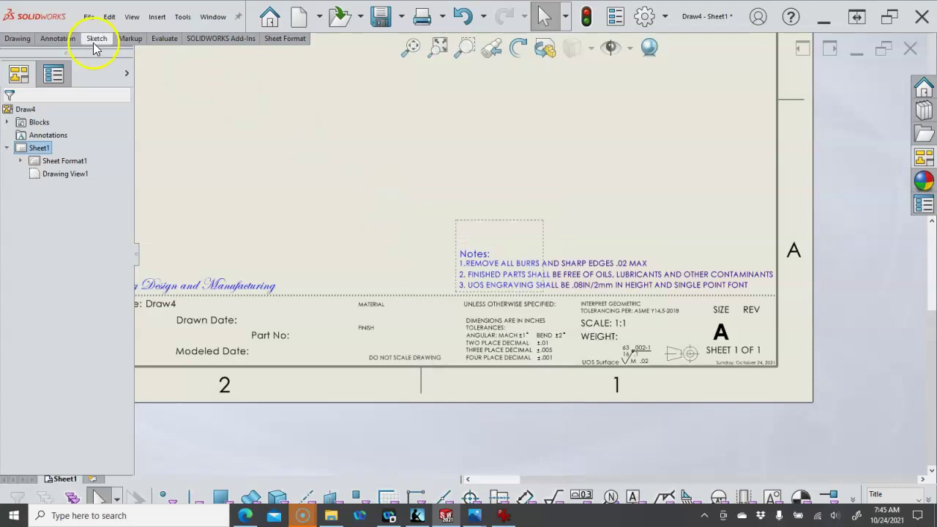
click(286, 38)
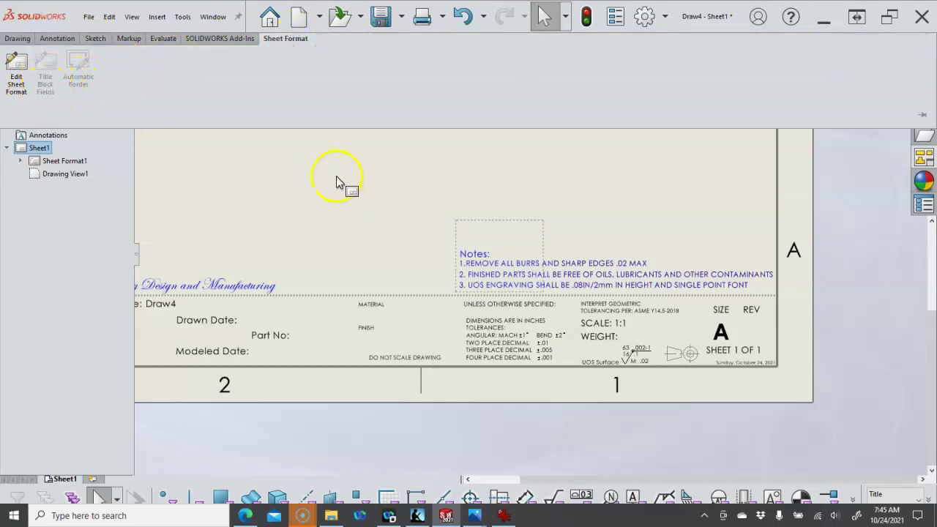
click(394, 256)
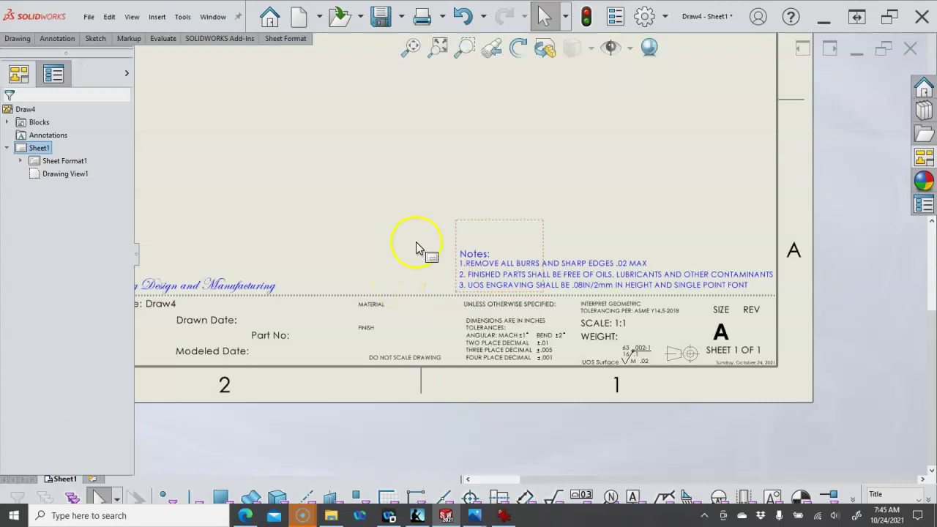
click(475, 228)
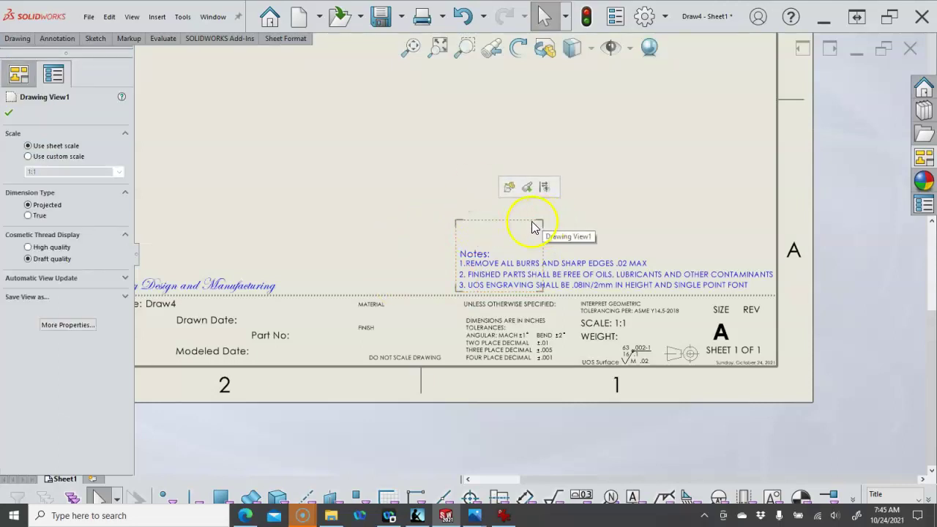
click(418, 203)
key(f)
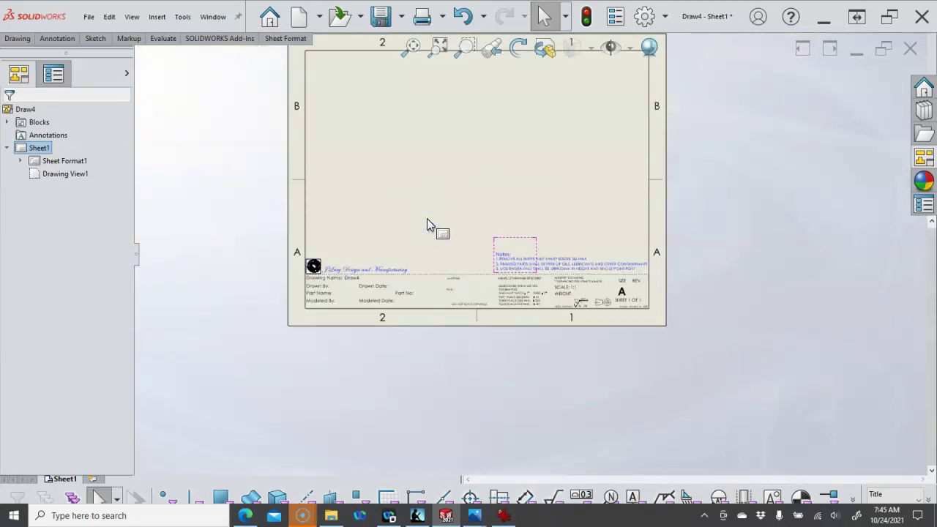
scroll(460, 194, down, 2)
scroll(472, 176, up, 4)
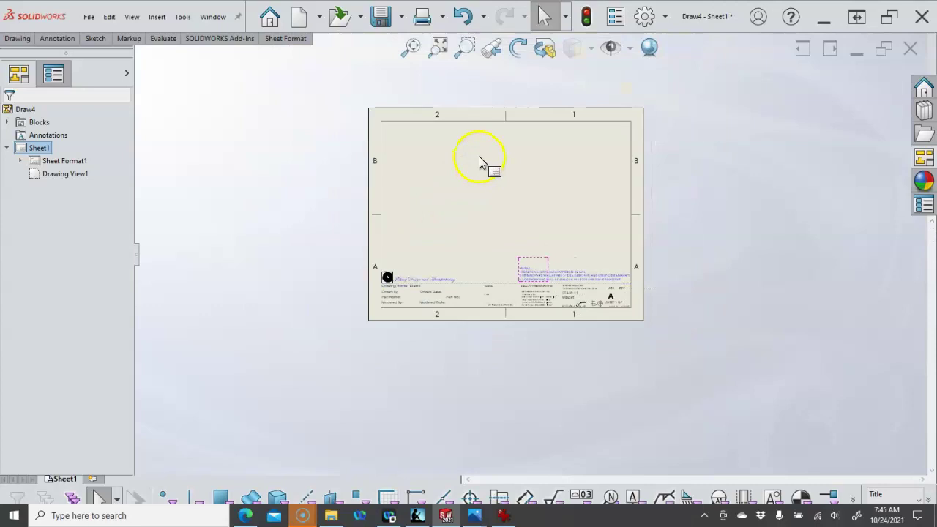
scroll(478, 161, down, 2)
scroll(563, 273, down, 1)
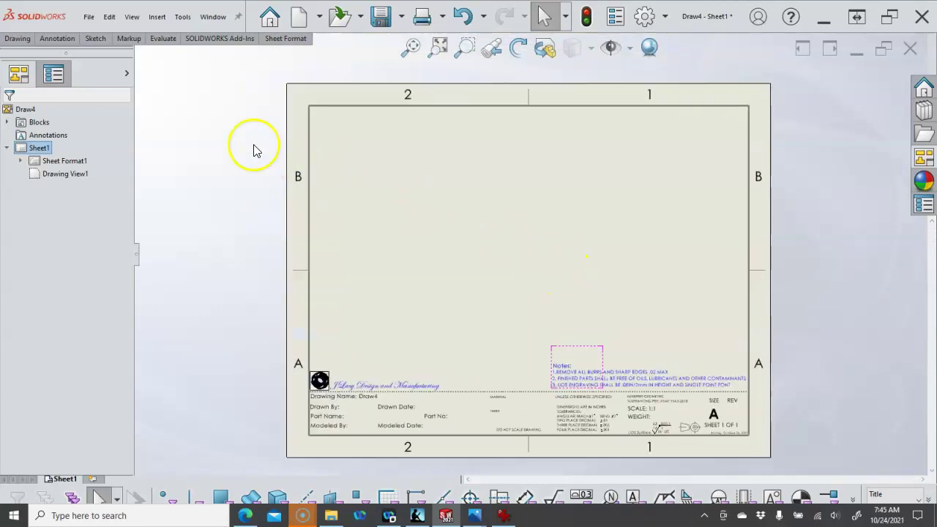
Save the sheet format as my a-landscape.slddrt in the SW Templates folder, replacing the existing file
click(90, 18)
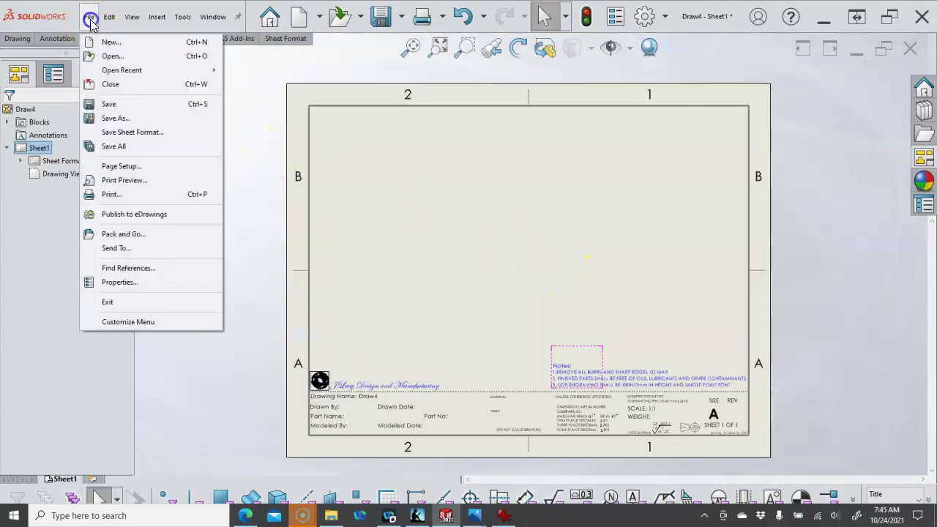
click(145, 134)
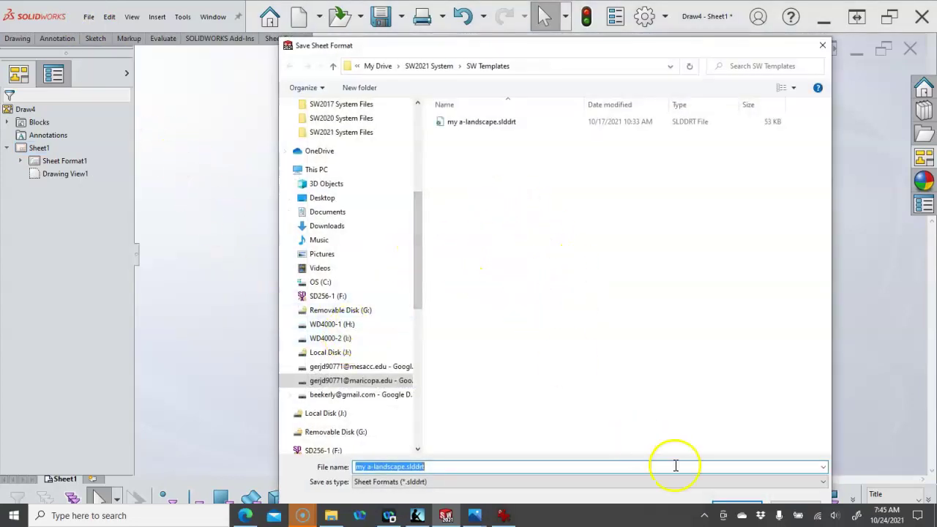
drag(534, 45, 489, 18)
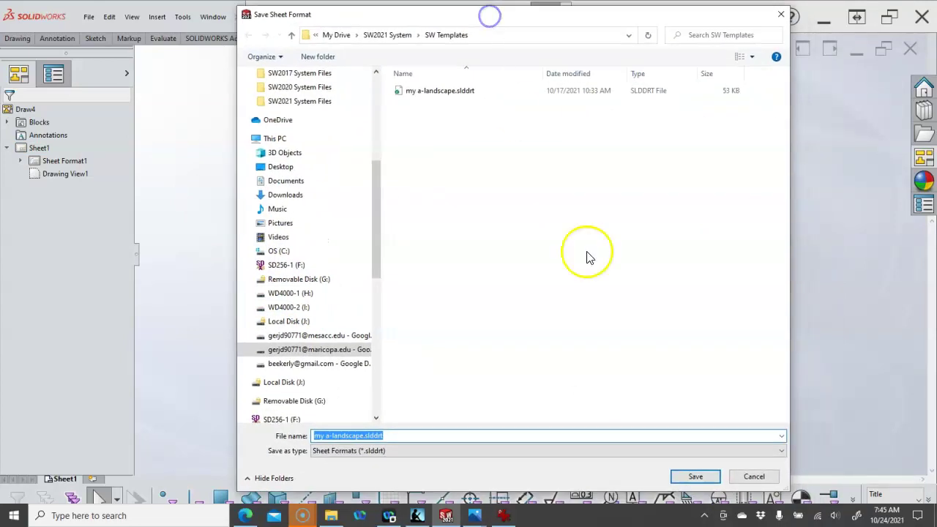
click(690, 477)
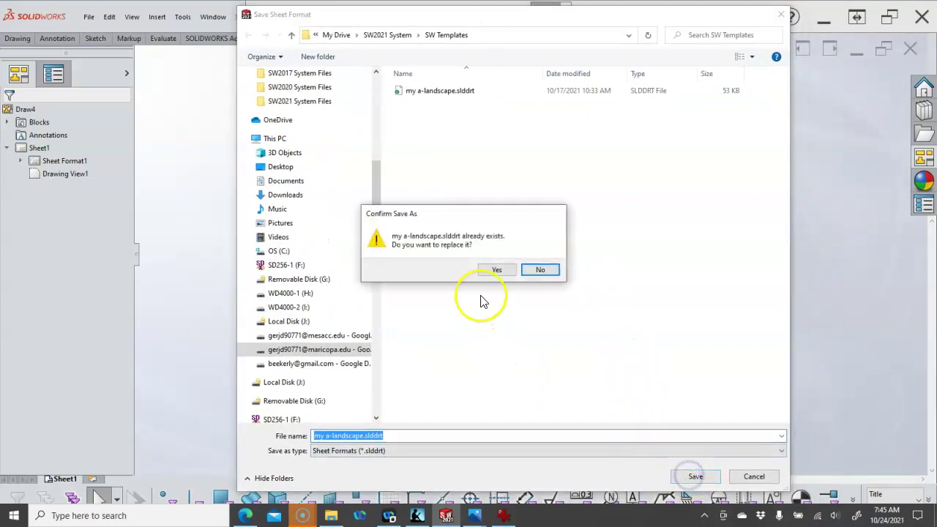
click(496, 271)
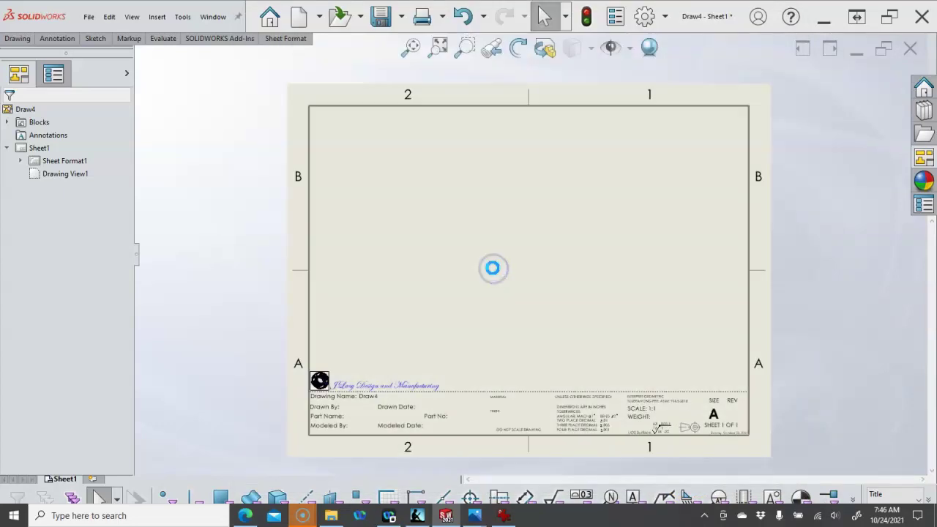
click(89, 17)
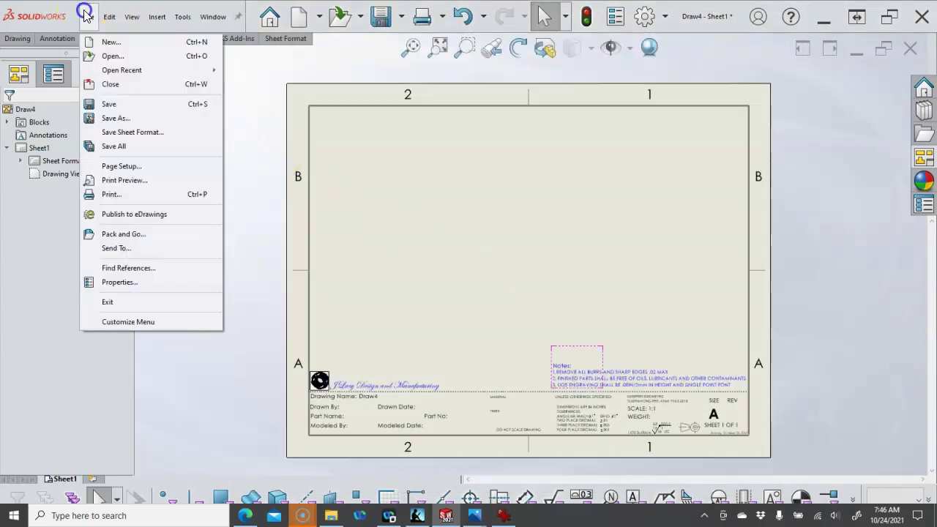
click(153, 136)
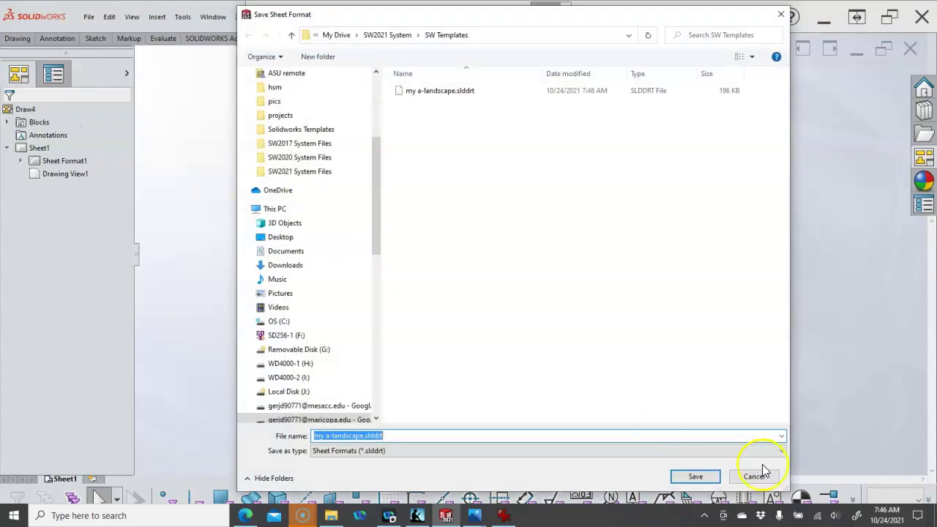
click(754, 477)
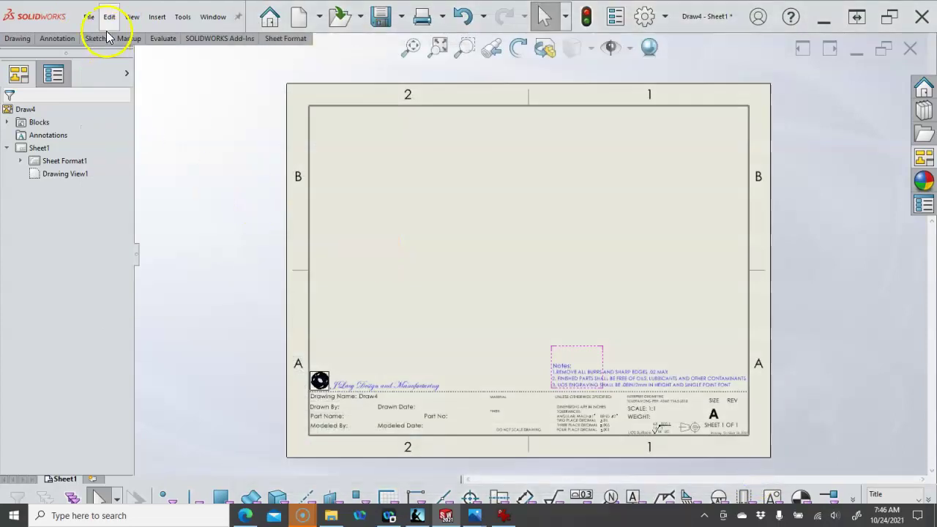
Save the drawing as a drawing template over my a-landscape.DRWDOT in the SW Templates folder
click(94, 19)
click(123, 118)
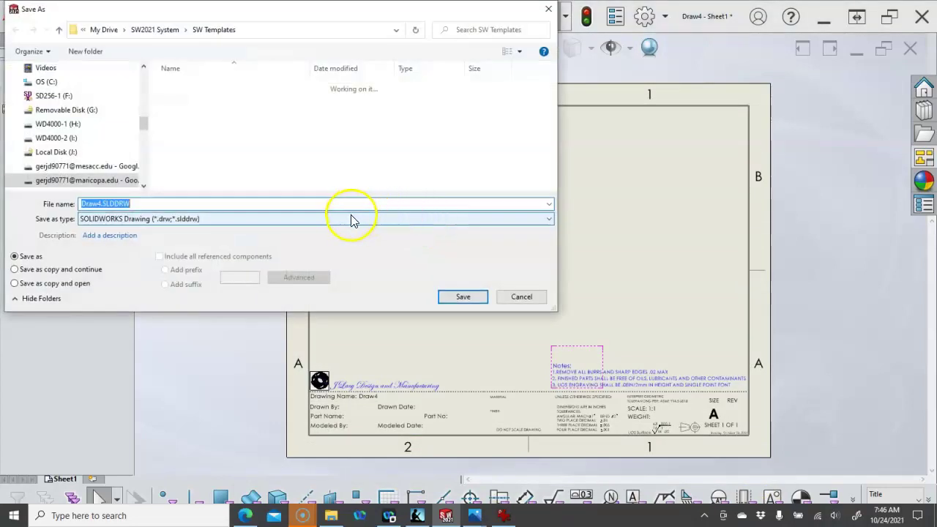
click(350, 219)
click(183, 270)
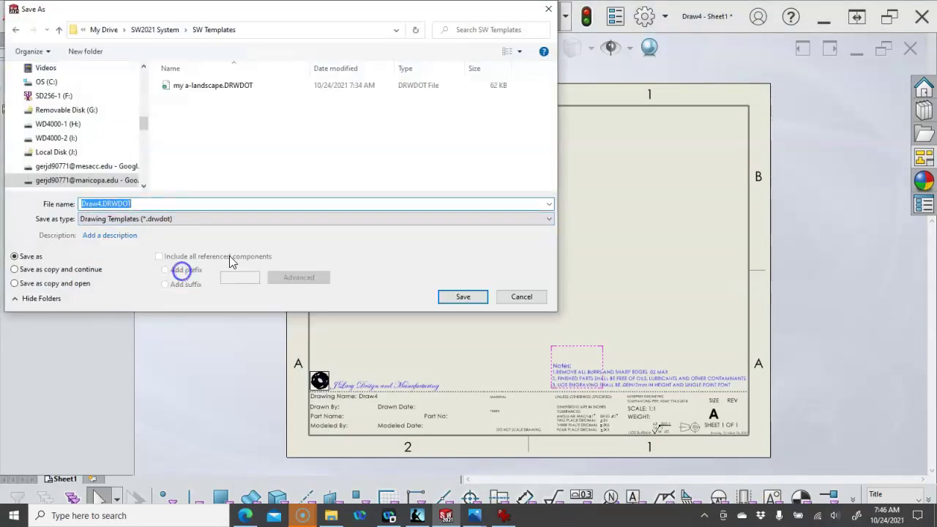
click(211, 86)
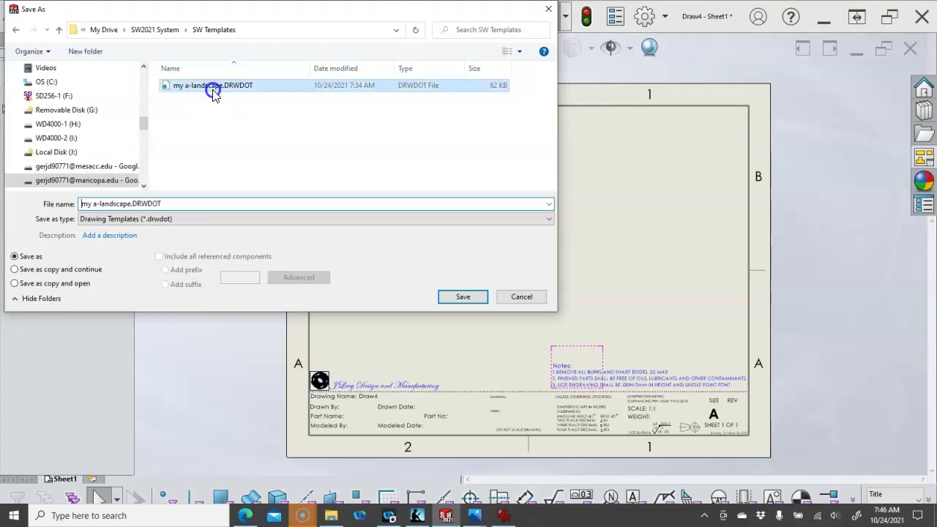
click(475, 301)
click(494, 268)
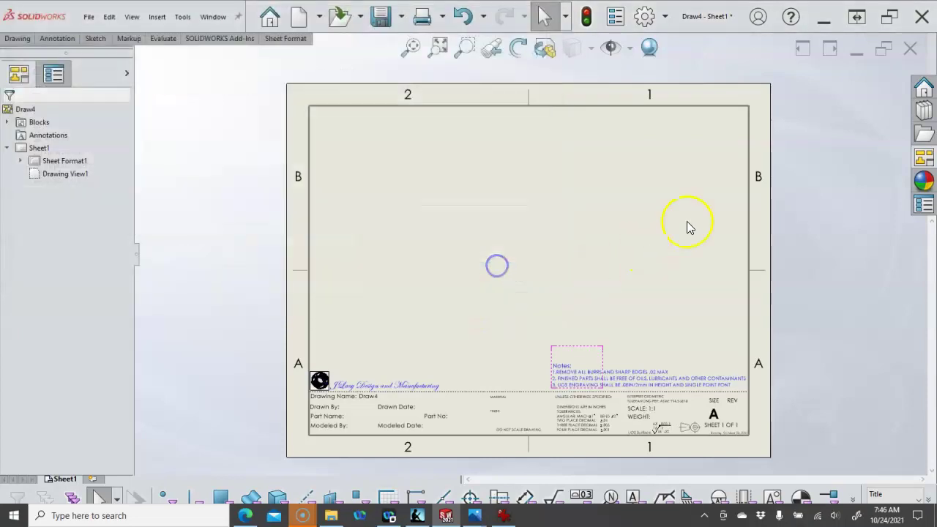
Close the drawing and start a new one from the saved template, without inserting a model view
click(908, 48)
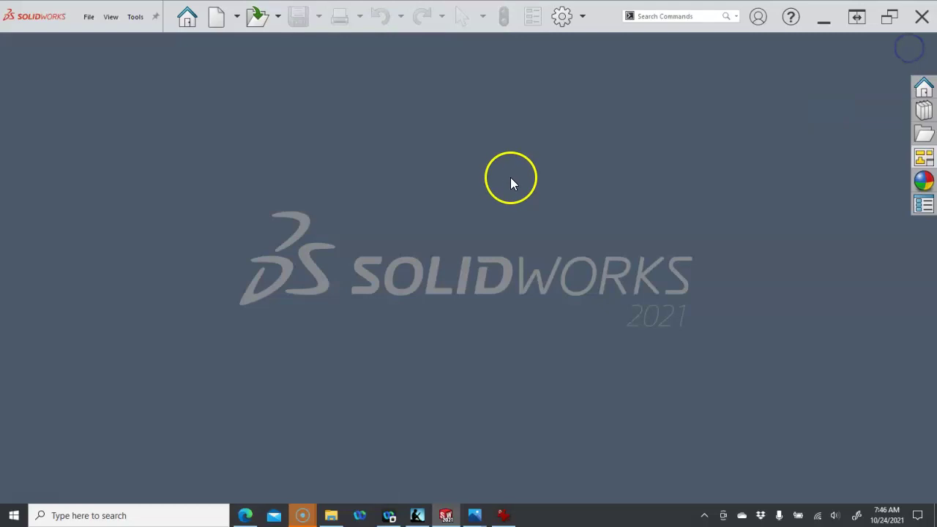
click(218, 18)
double_click(371, 136)
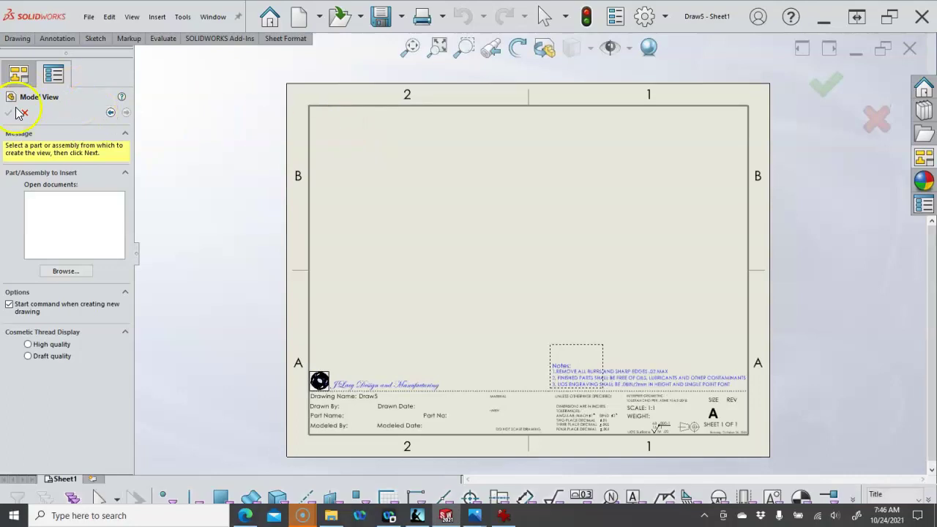
click(22, 113)
click(418, 223)
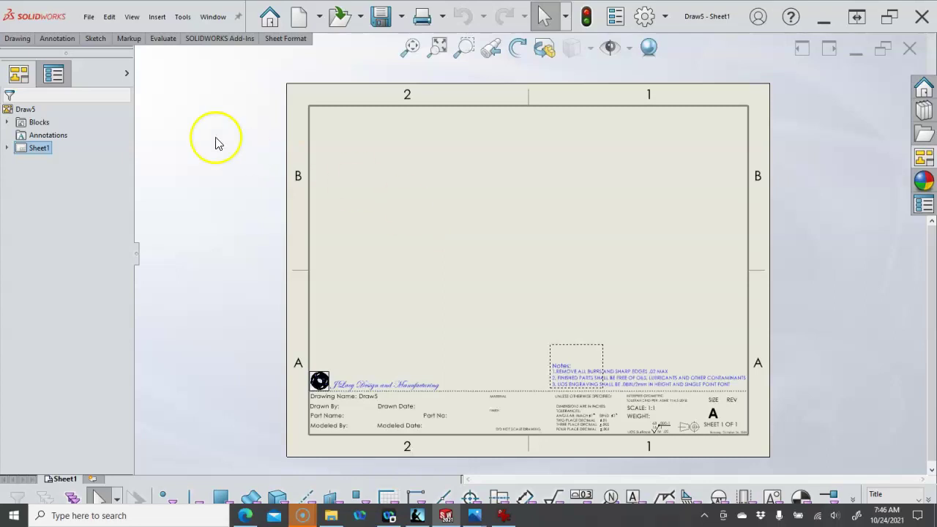
Insert a predefined view near the middle of the sheet and shift it slightly down and to the left
click(25, 40)
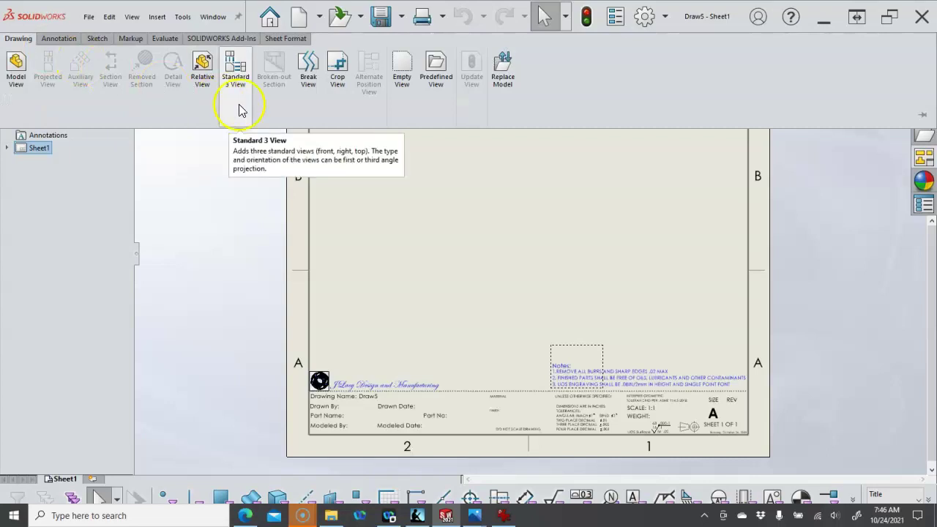
click(429, 73)
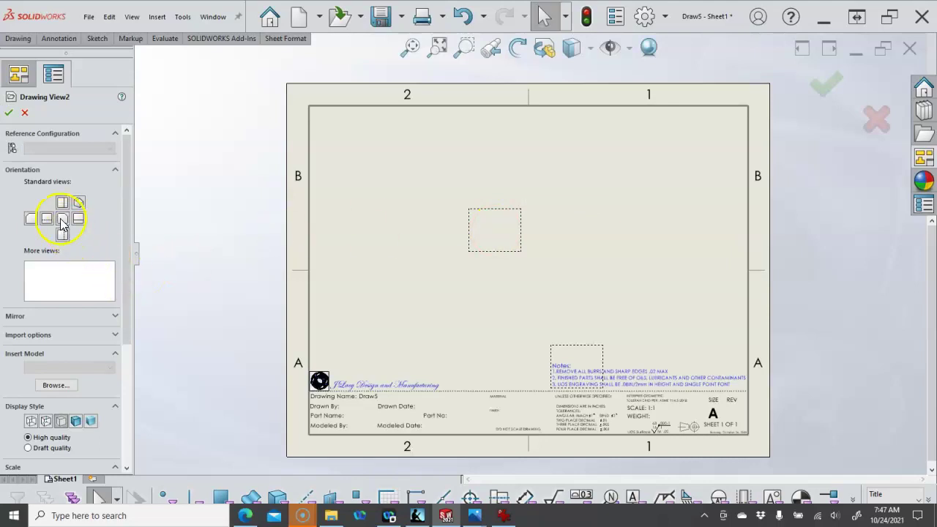
click(12, 116)
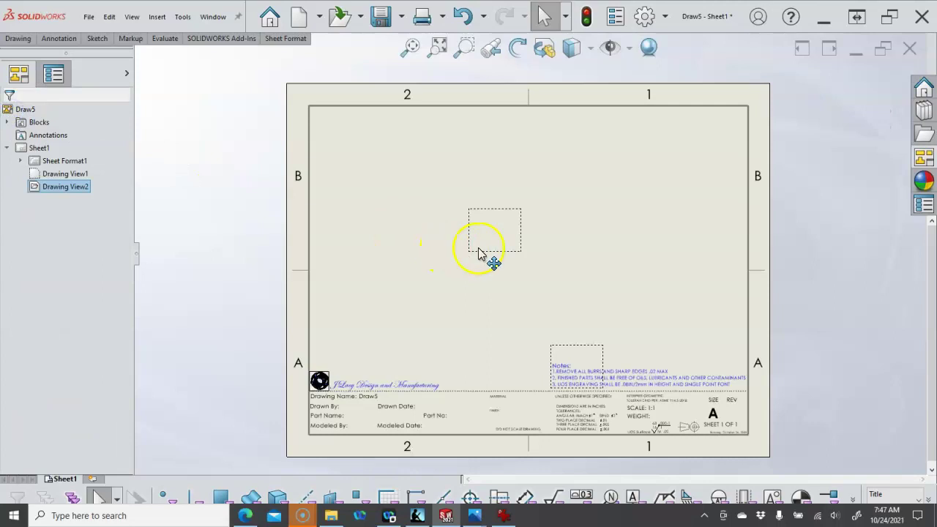
drag(482, 255, 465, 268)
click(461, 265)
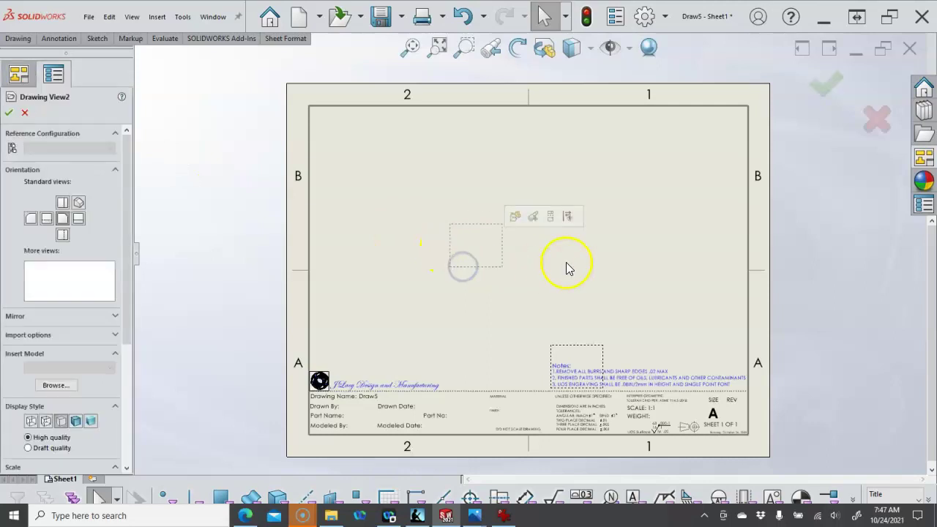
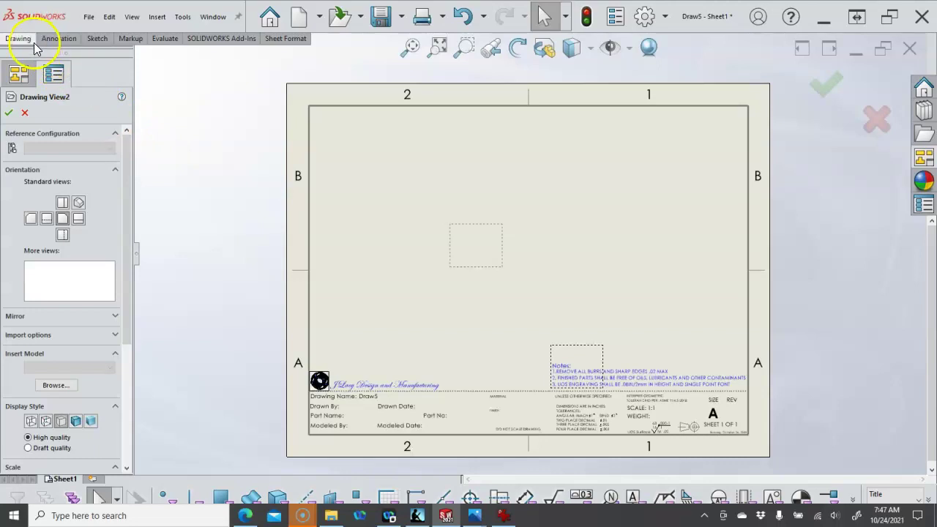
Project a view from the predefined view and place it level with it on the right side of the sheet
click(18, 38)
click(48, 66)
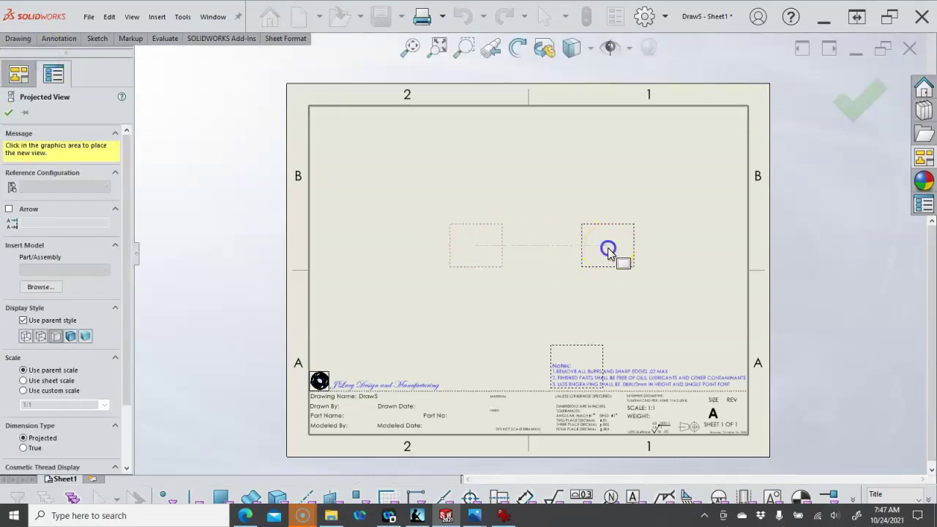
click(608, 252)
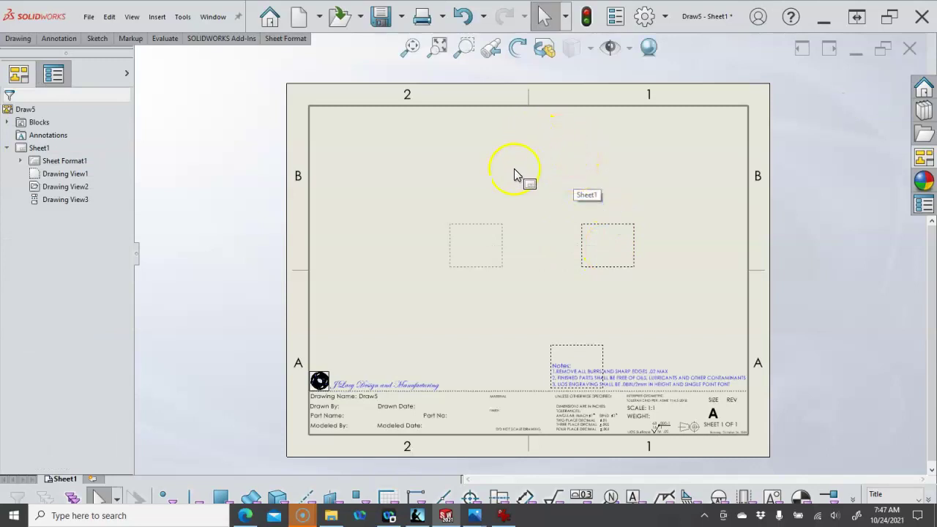
Project a diagonal pictorial view up and to the right of the predefined view
click(464, 249)
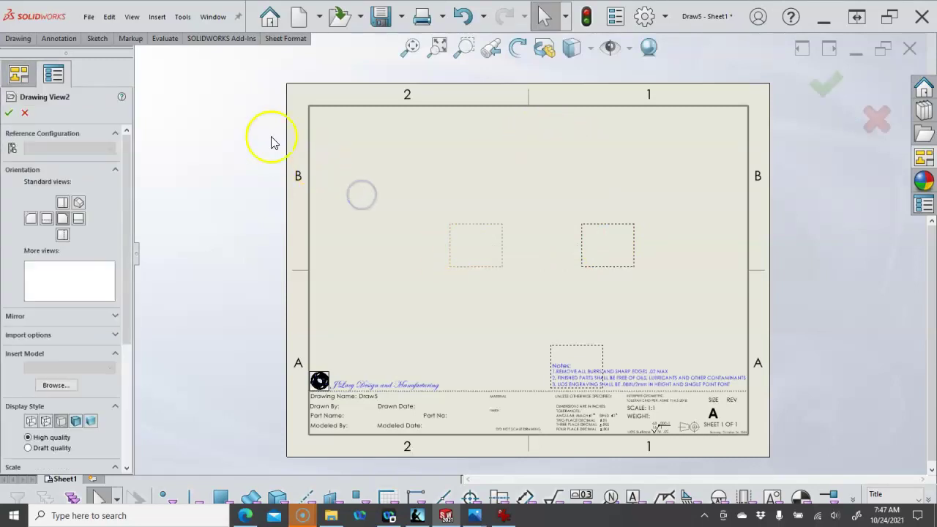
click(18, 38)
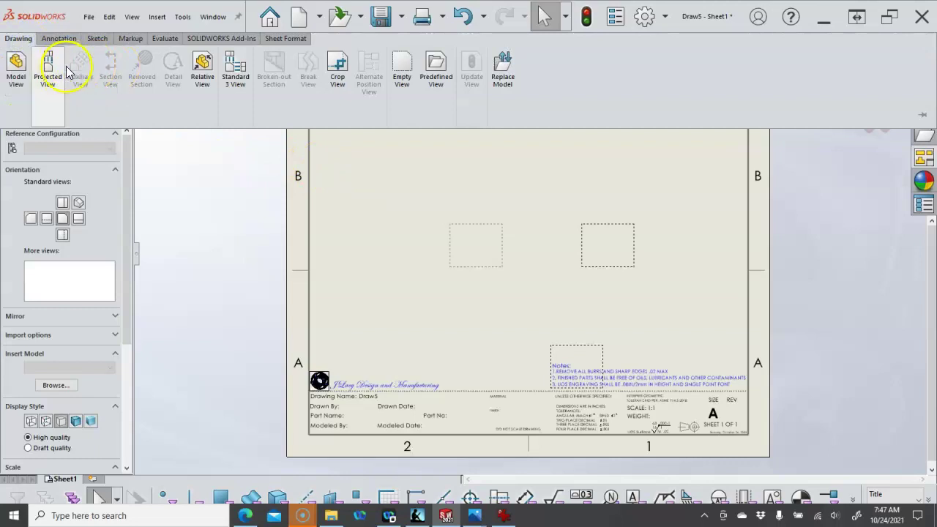
click(50, 69)
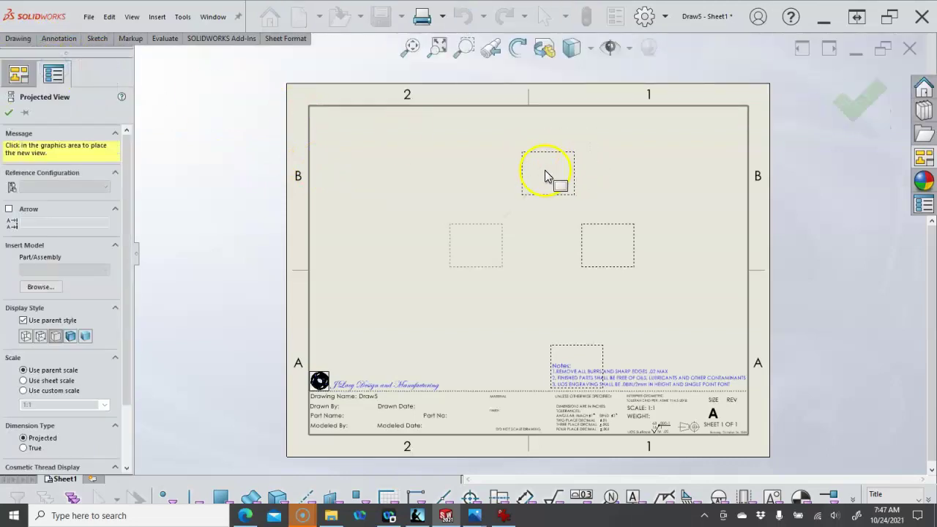
click(588, 157)
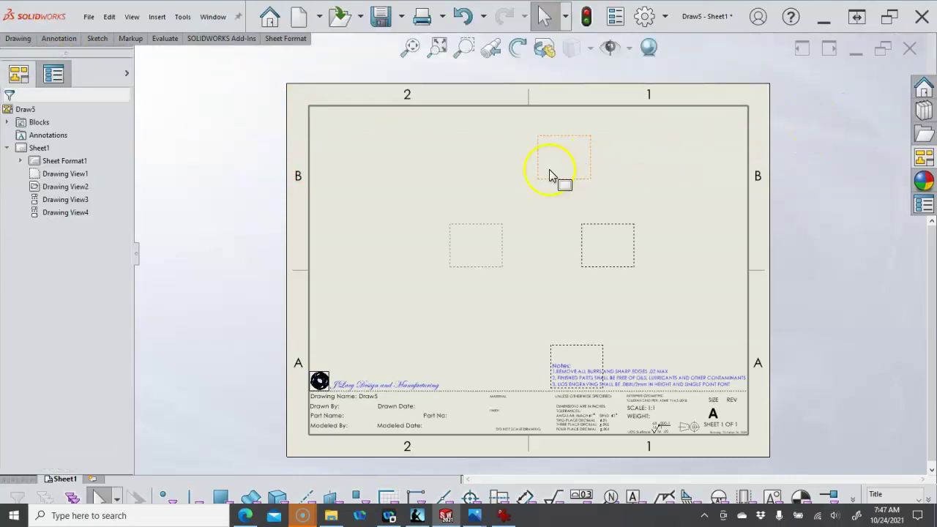
Move the diagonal view into the sheet's upper-right corner and shift the base predefined view left and slightly down
drag(583, 183, 714, 170)
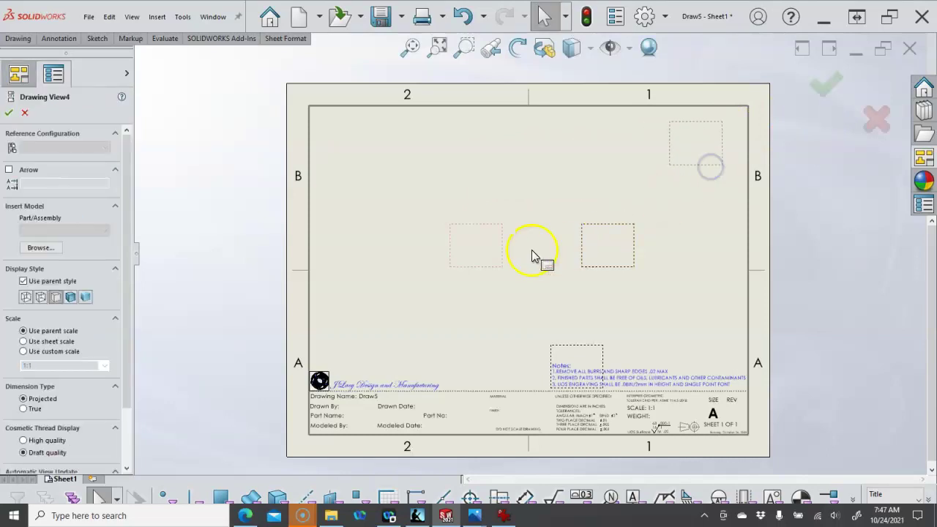
drag(496, 271, 455, 274)
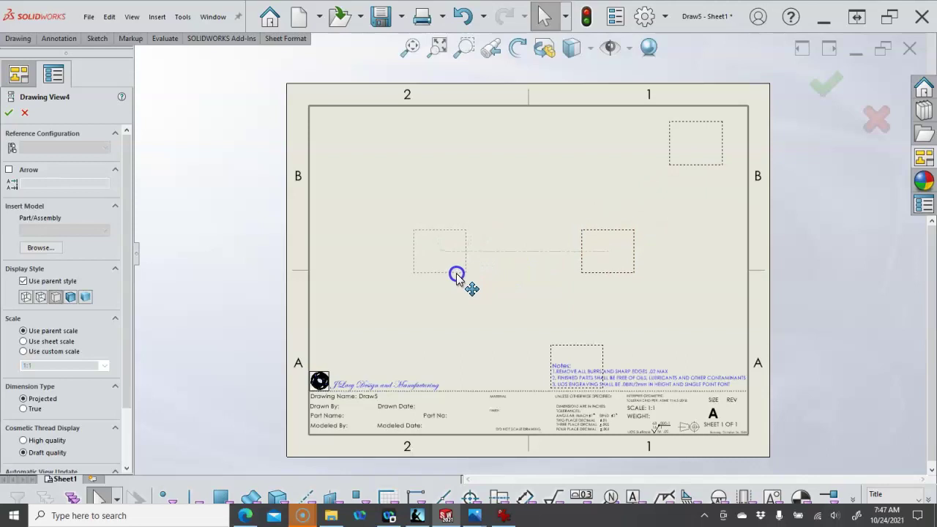
click(443, 198)
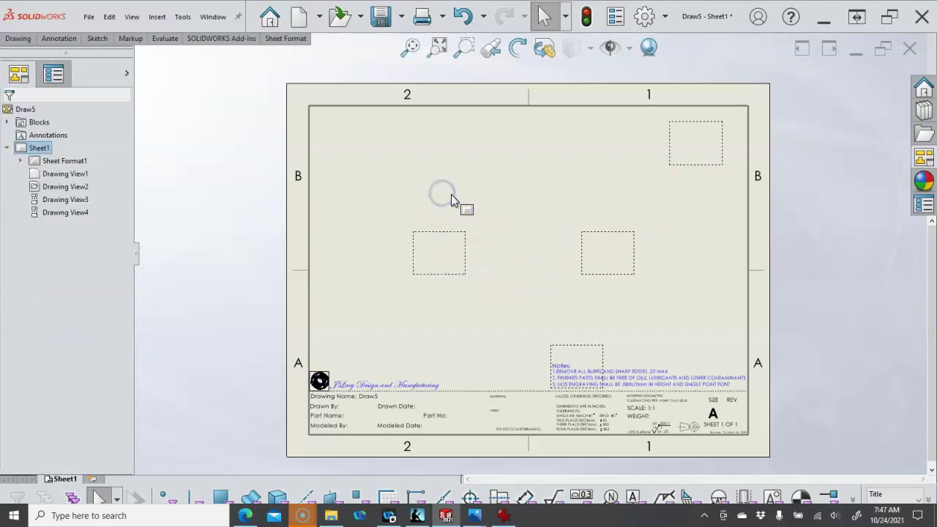
Save the drawing as a drawing template named my a-landscape pre.DRWDOT in the SW Templates folder
click(89, 18)
click(108, 16)
click(90, 20)
click(117, 118)
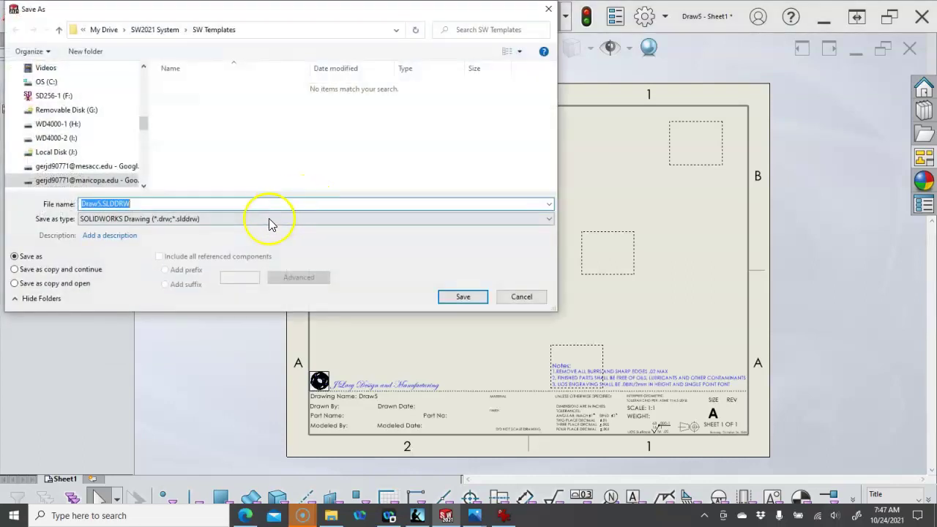
click(220, 218)
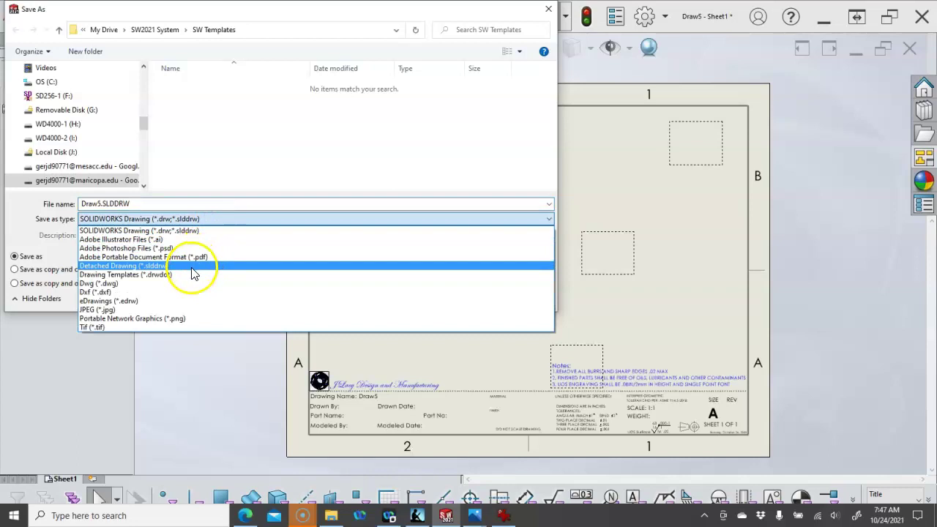
click(194, 274)
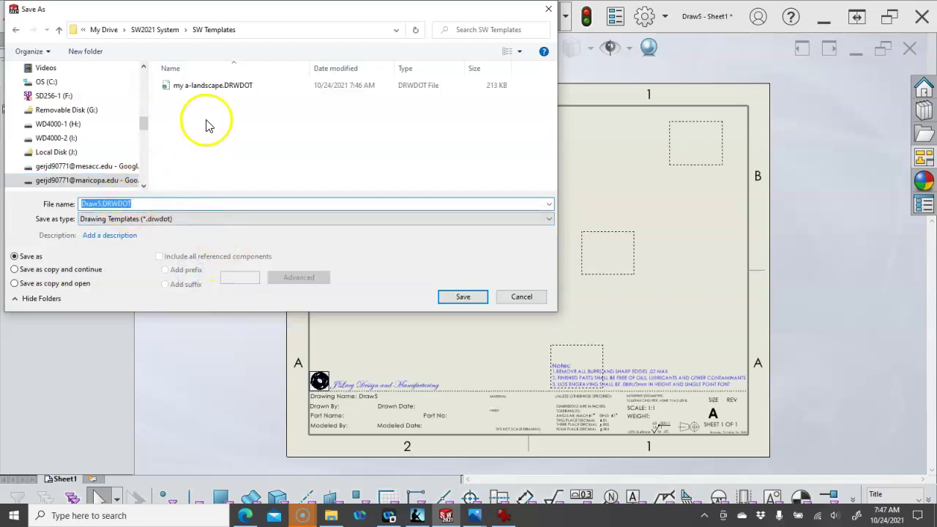
click(214, 86)
click(98, 204)
click(129, 204)
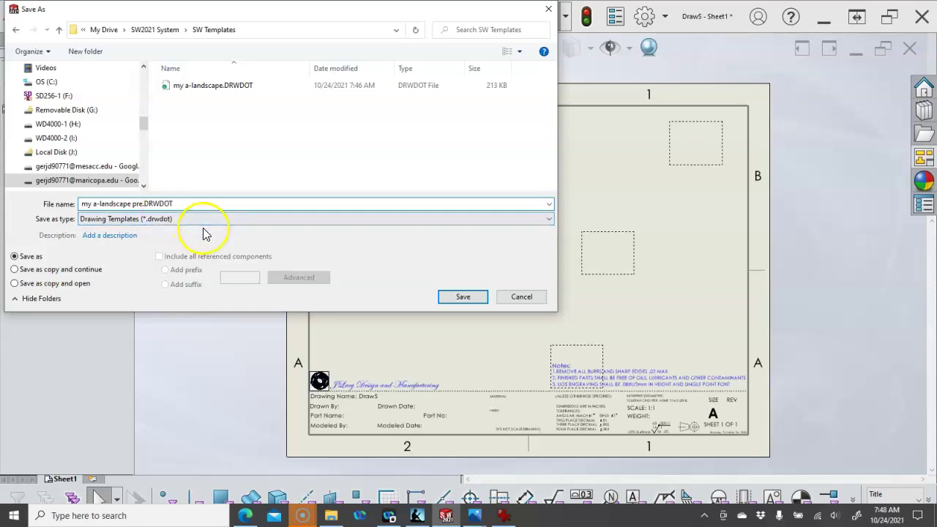
click(460, 298)
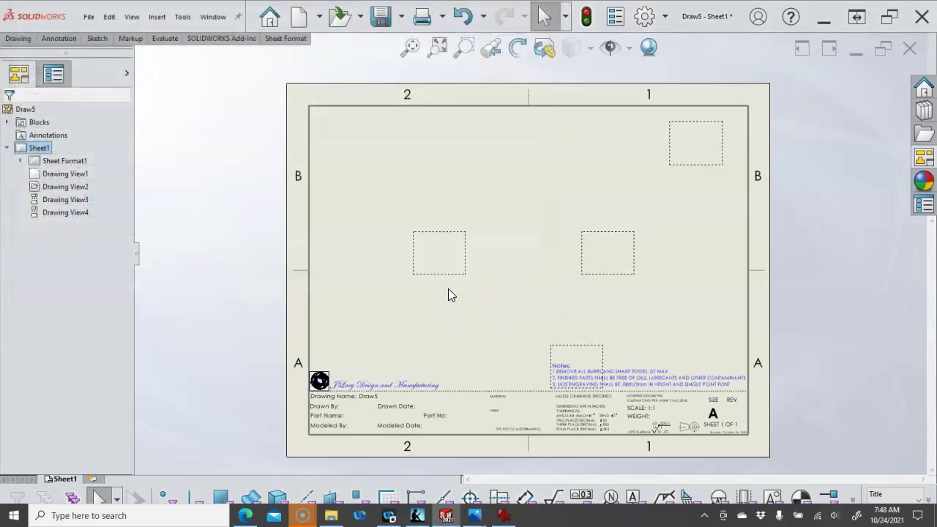
Close the drawing and start a new one from the plain my a-landscape template, without inserting a model view
click(909, 48)
click(216, 17)
double_click(372, 121)
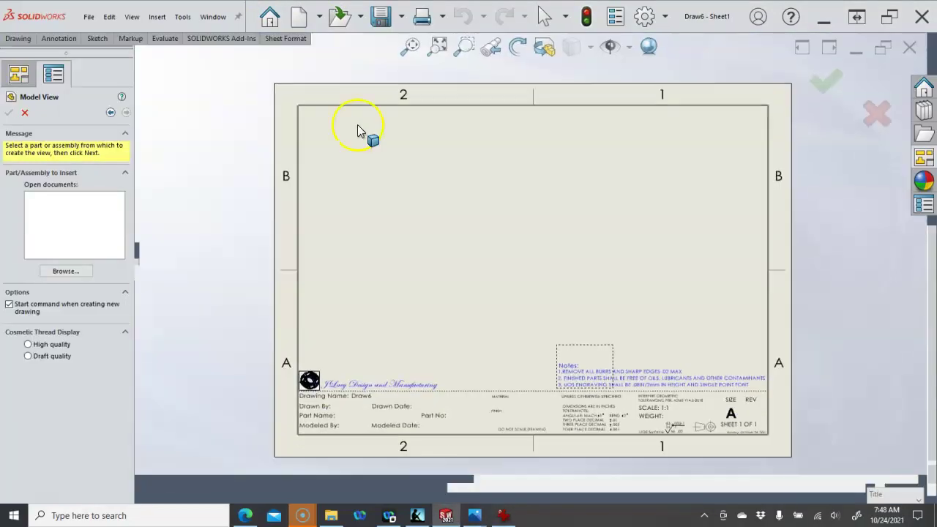
click(24, 112)
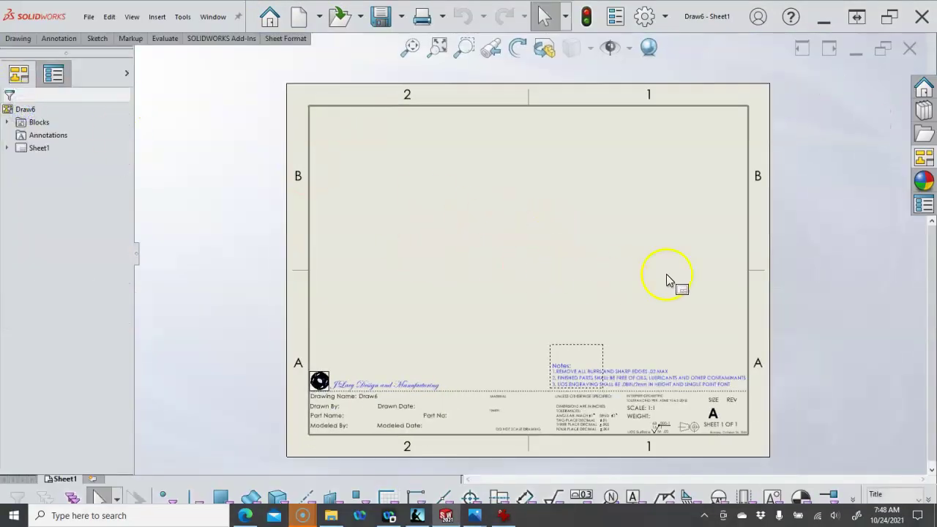
Close the drawing and start a new one from the my a-landscape pre template, without inserting a model view
click(909, 51)
click(216, 27)
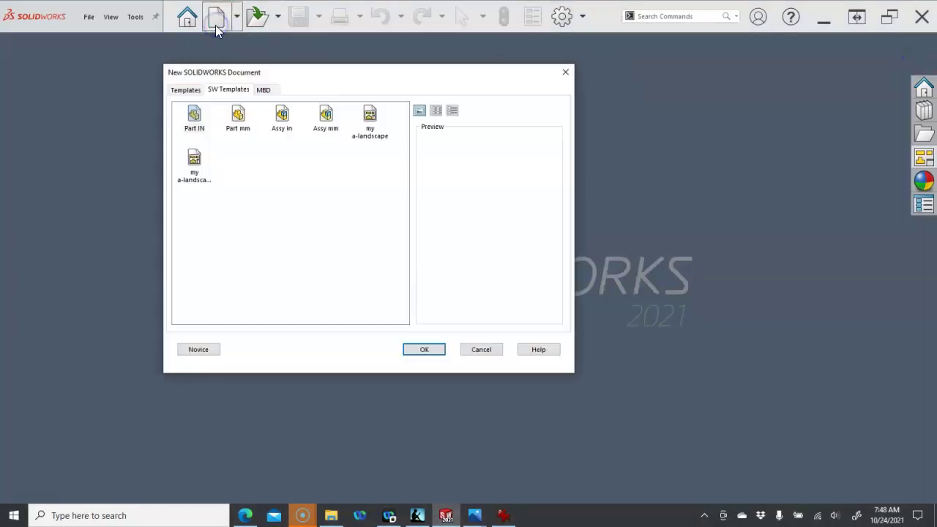
double_click(200, 165)
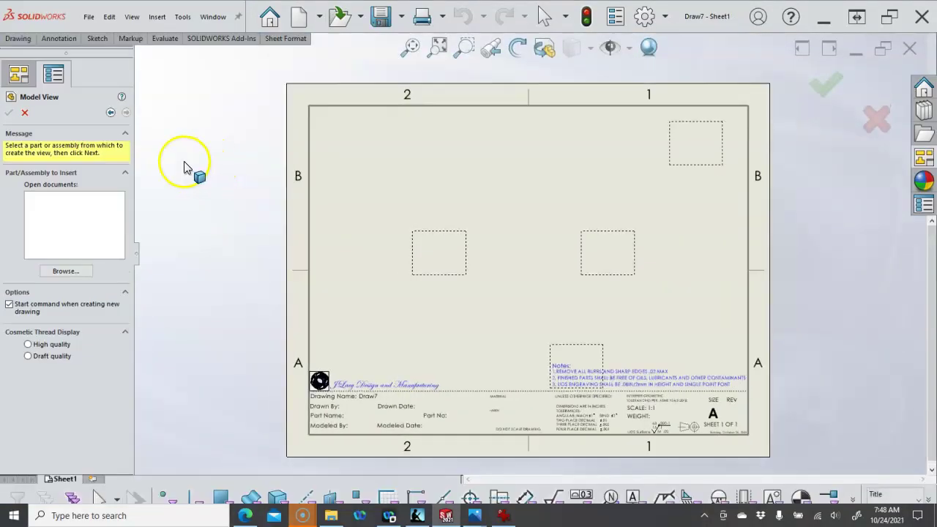
click(28, 114)
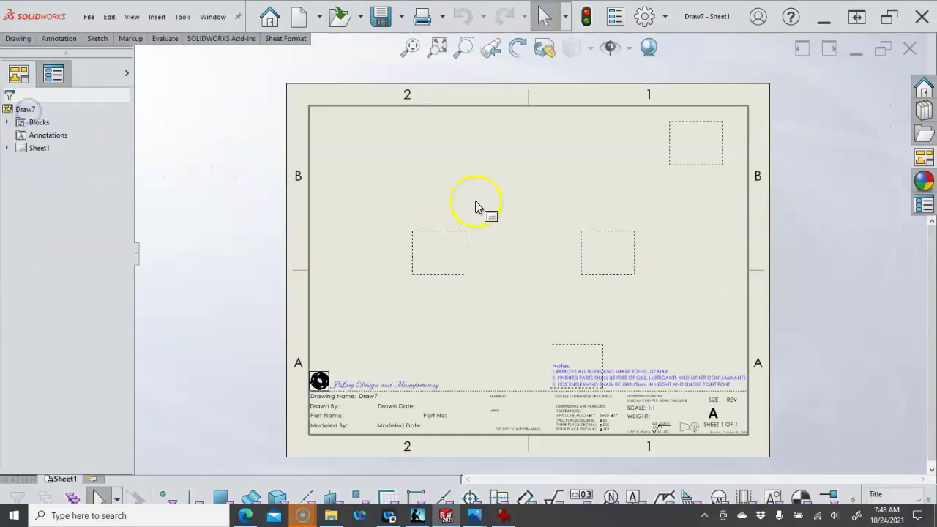
Insert the Hex Bolt.SLDPRT model from the Assignment7 folder into the base predefined view
right_click(446, 238)
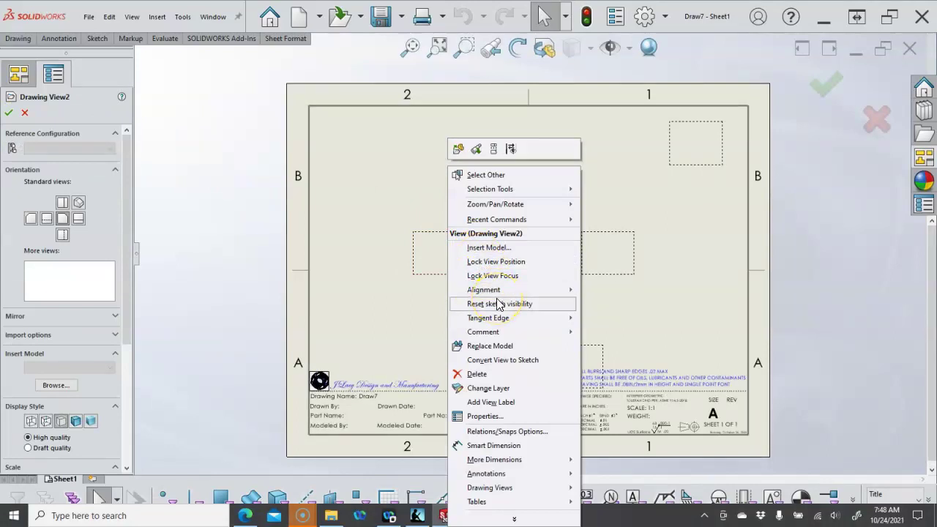
click(491, 248)
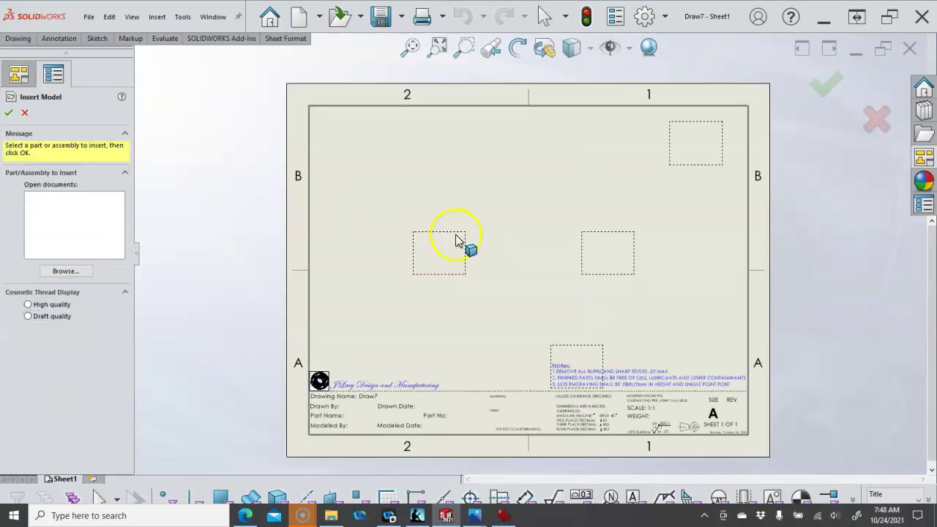
click(73, 270)
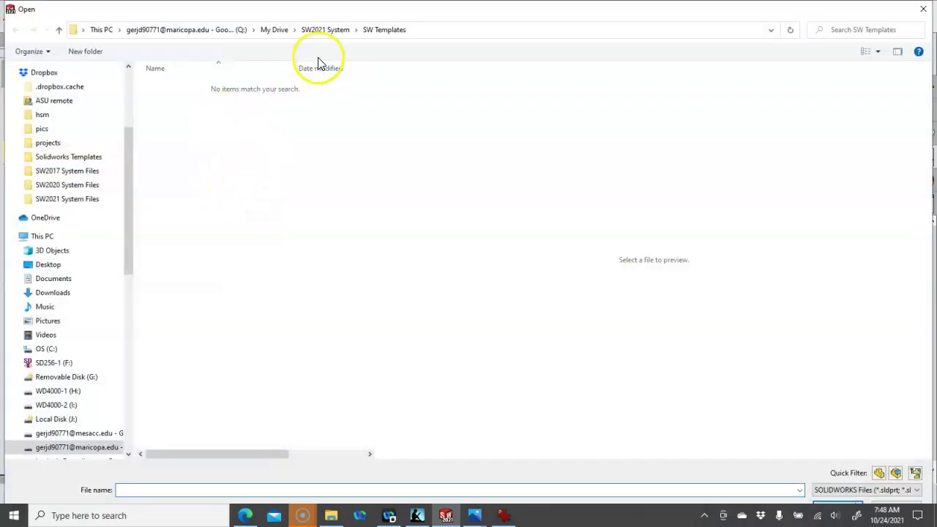
scroll(77, 160, up, 2)
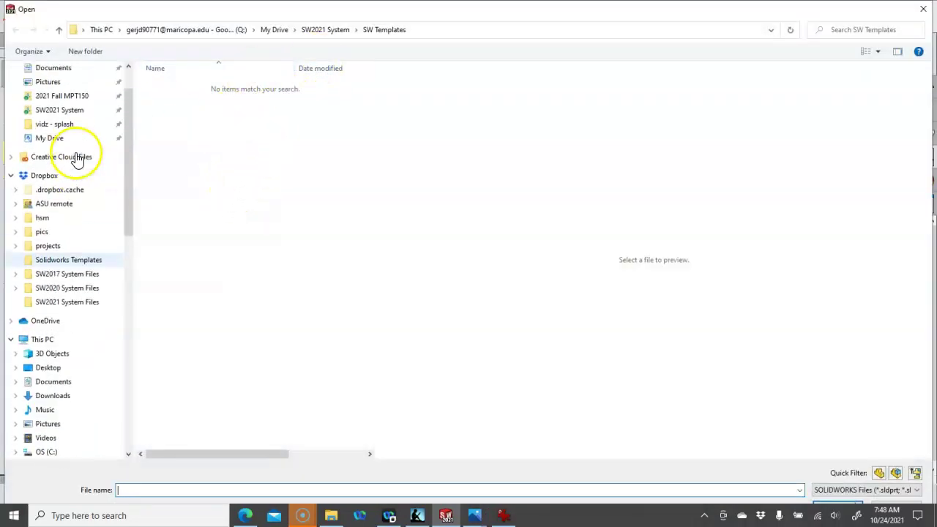
click(70, 96)
double_click(197, 133)
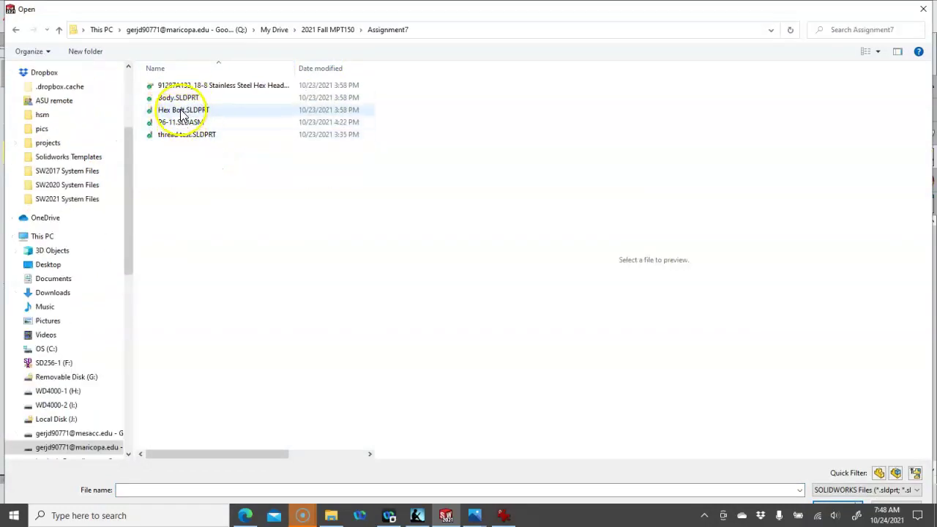
click(180, 110)
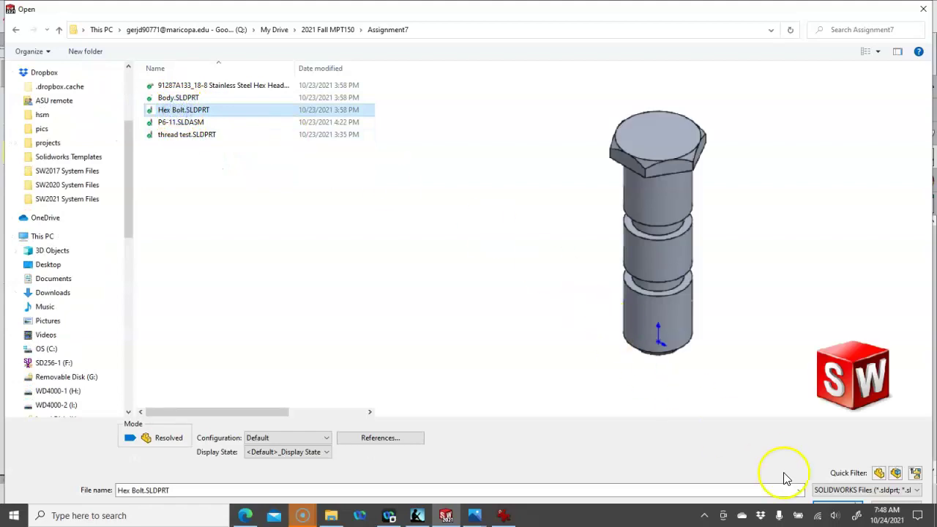
click(822, 506)
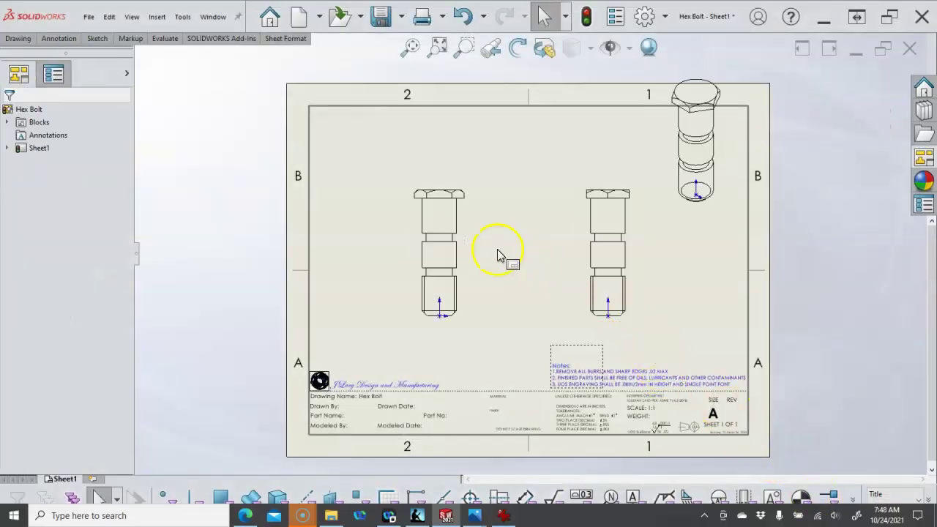
Change the base view's orientation to Bottom, accepting the update of its dependent views
click(467, 242)
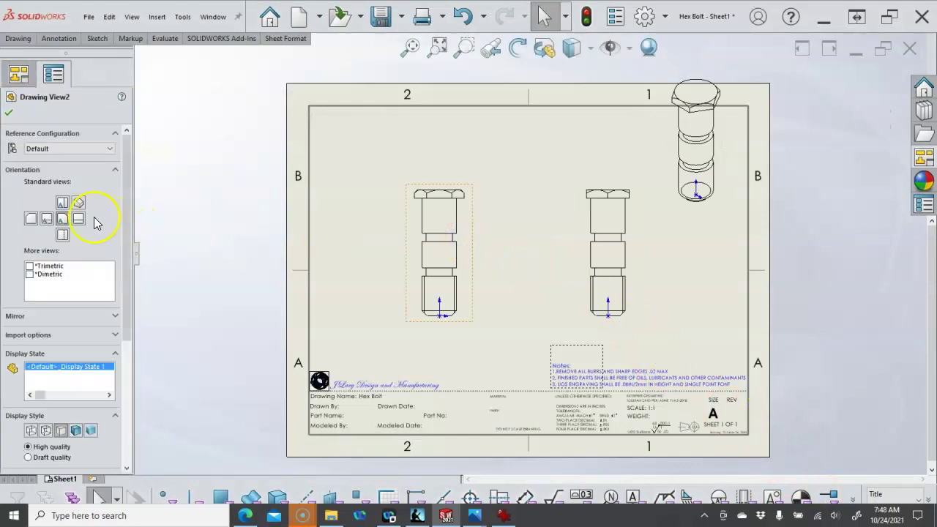
click(62, 235)
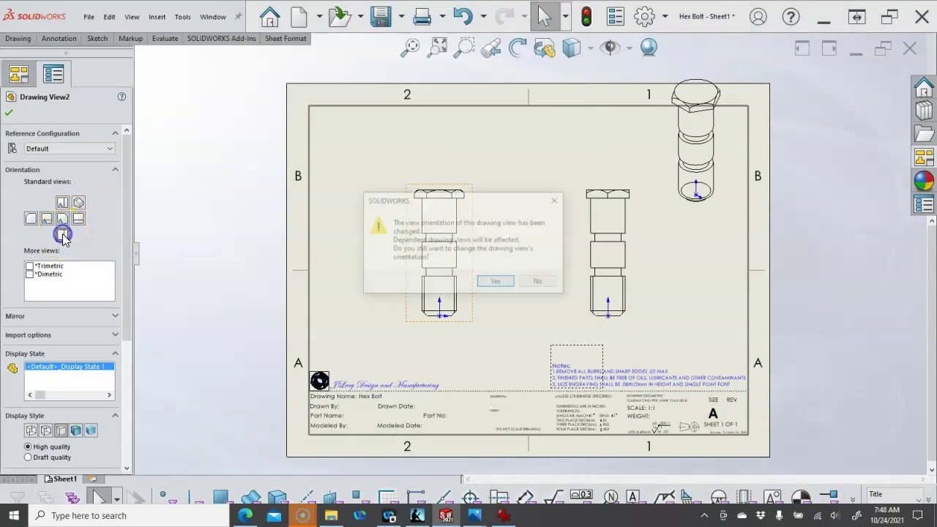
click(496, 282)
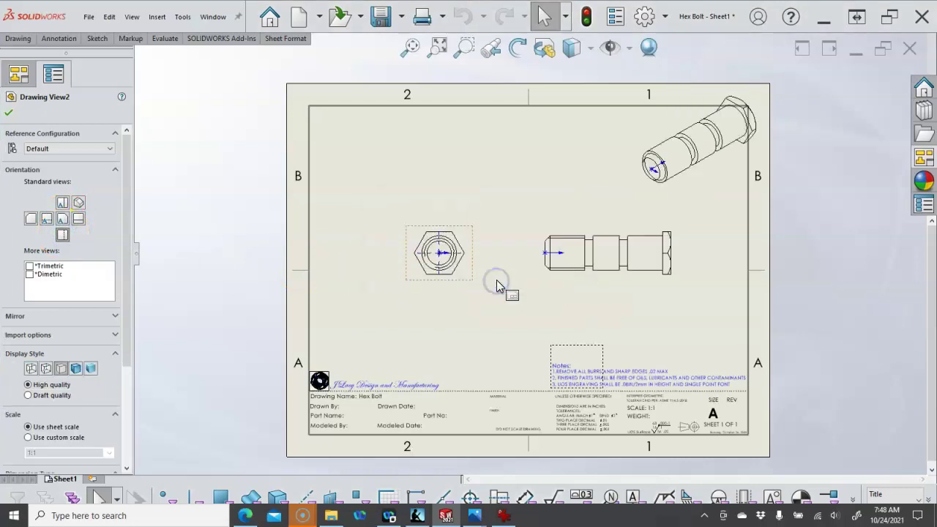
click(544, 265)
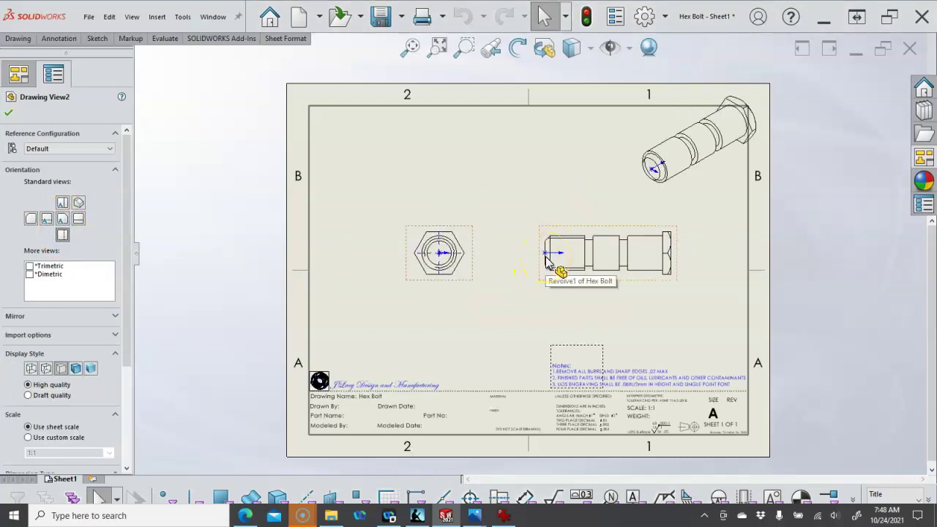
Move the pictorial view down and left inside the sheet border, and shift the hex-end base view slightly left
click(634, 202)
mouse_move(629, 204)
mouse_down()
mouse_move(602, 214)
mouse_move(616, 214)
mouse_up()
click(561, 195)
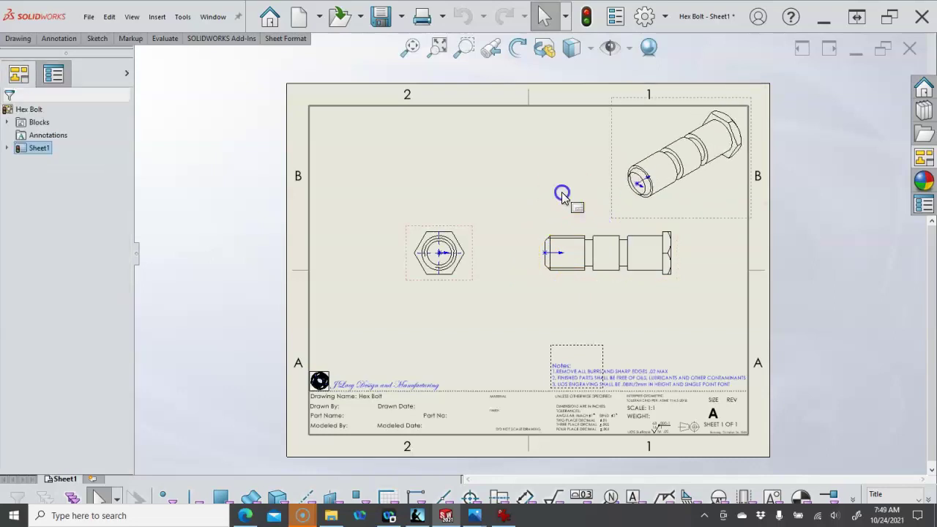
drag(454, 217, 439, 228)
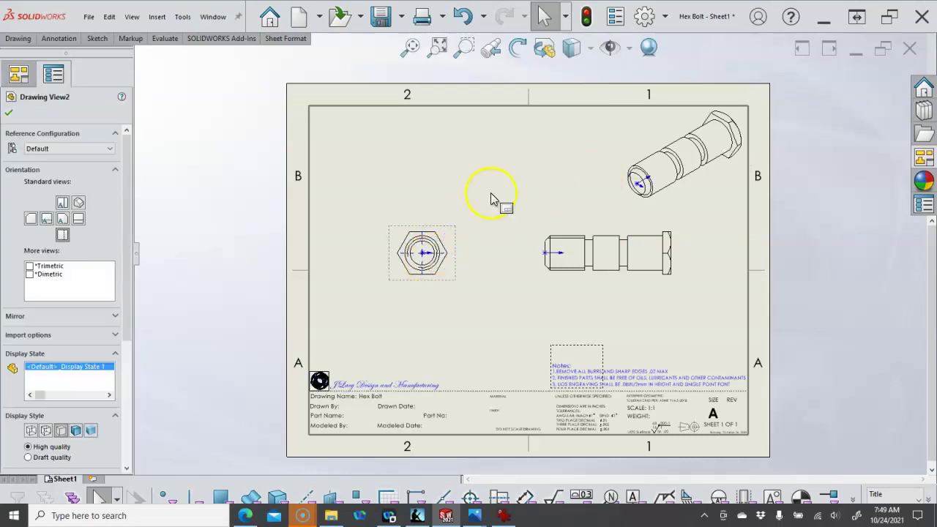
Hide the origins in all the drawing views and clear the view selection
click(626, 48)
click(606, 157)
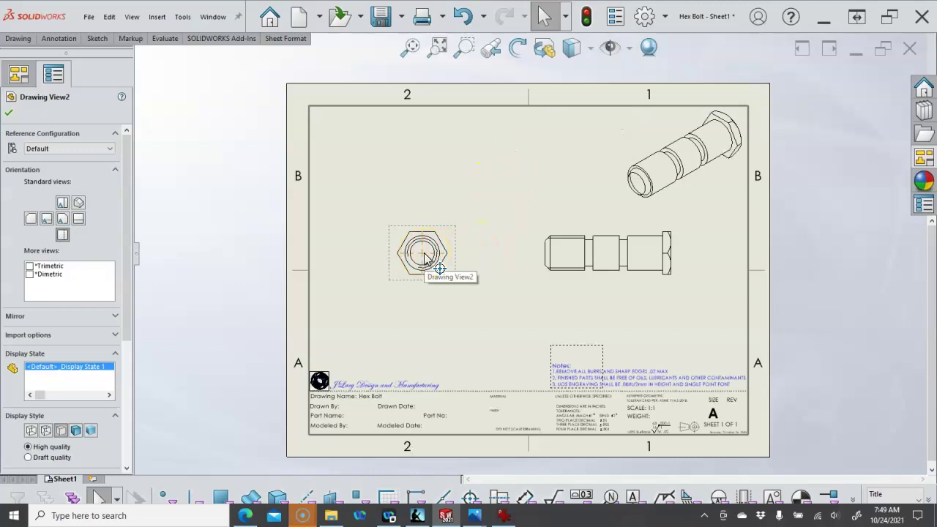
click(519, 209)
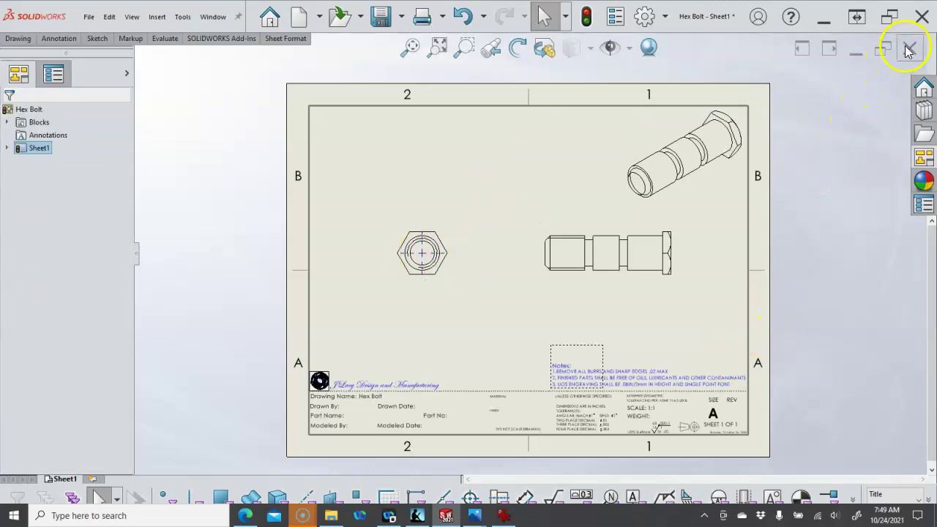
Close the Hex Bolt drawing without saving and start a new drawing from the my a-landscape template without inserting a model
click(908, 50)
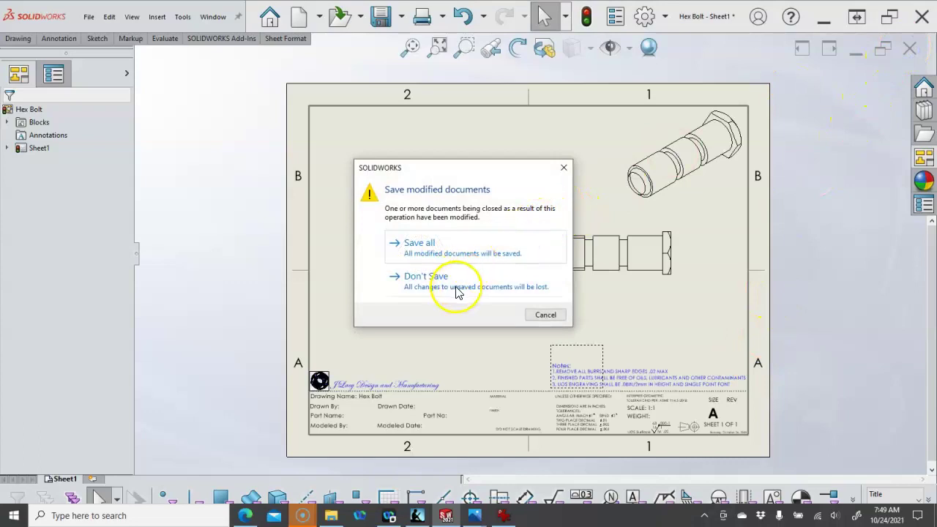
click(454, 286)
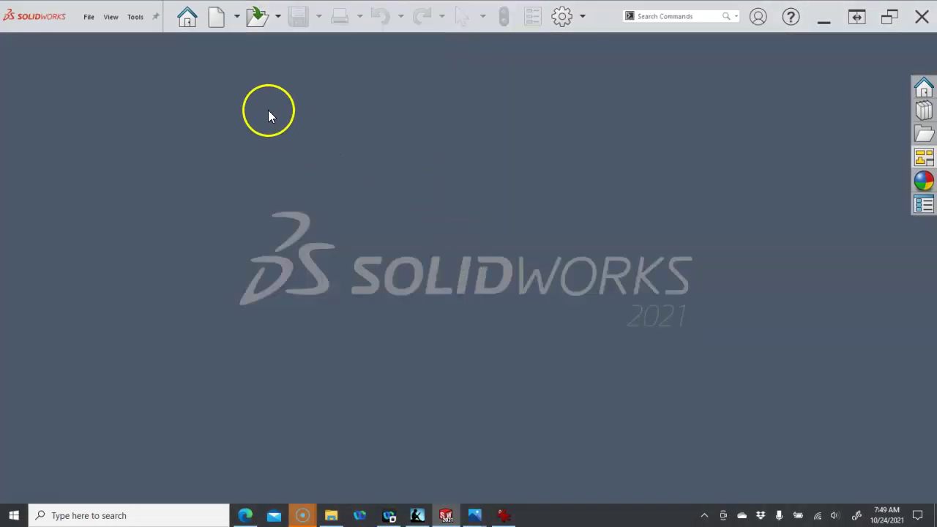
click(219, 28)
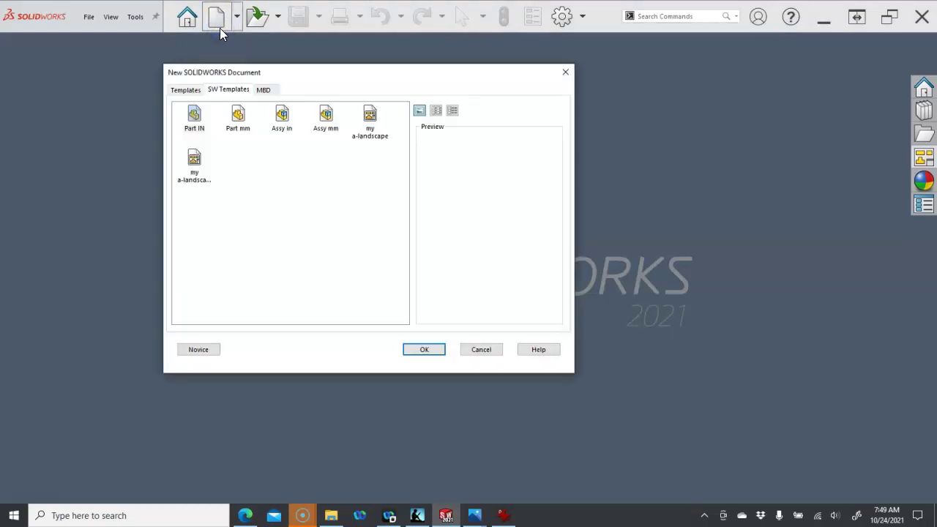
double_click(371, 121)
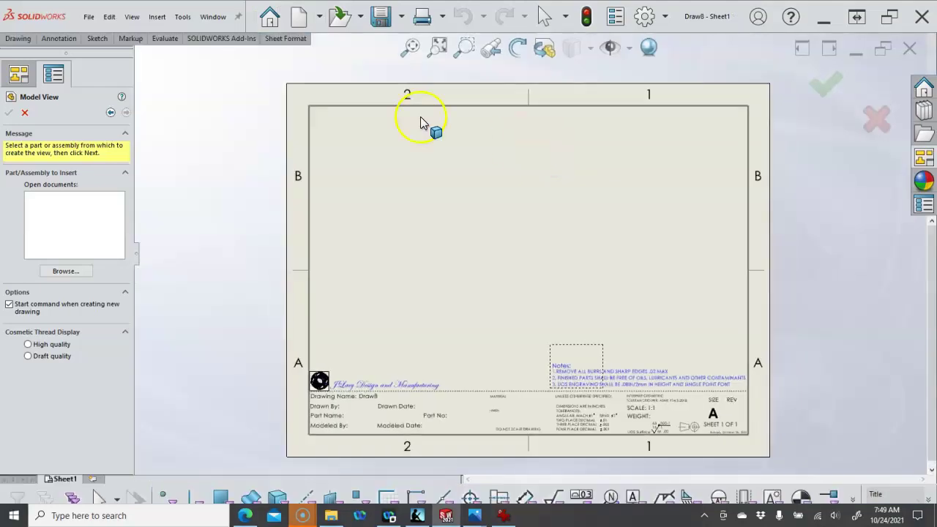
click(25, 115)
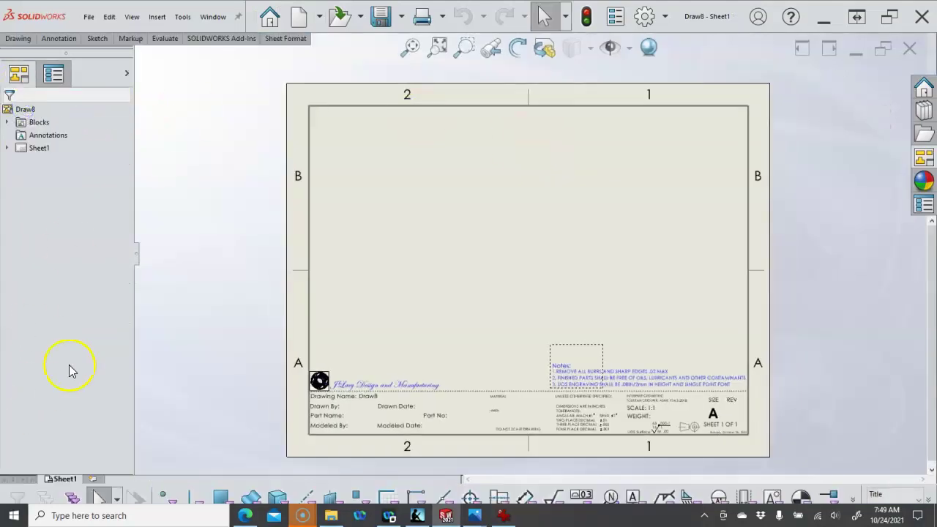
Hide the origins and save the drawing as a drawing template over my a-landscape.DRWDOT in SW Templates, closing it when saved
click(629, 49)
click(508, 151)
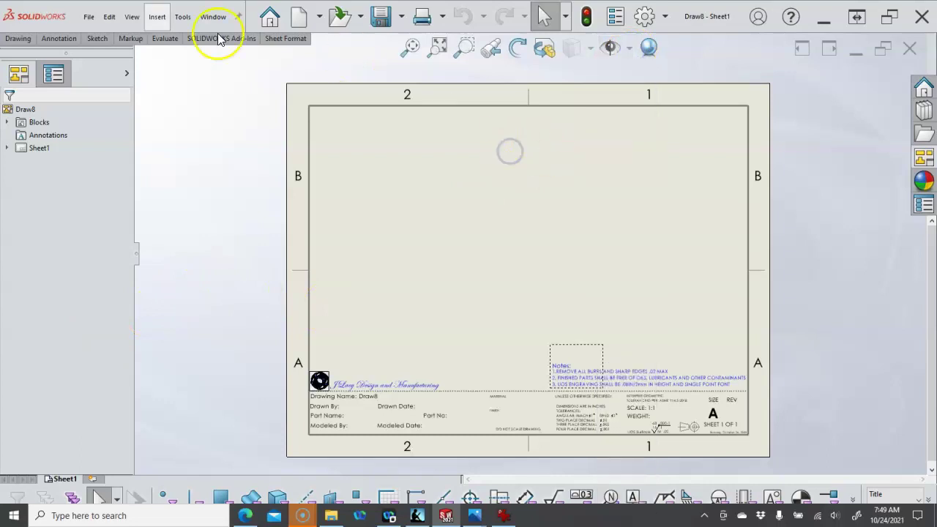
click(87, 16)
click(119, 118)
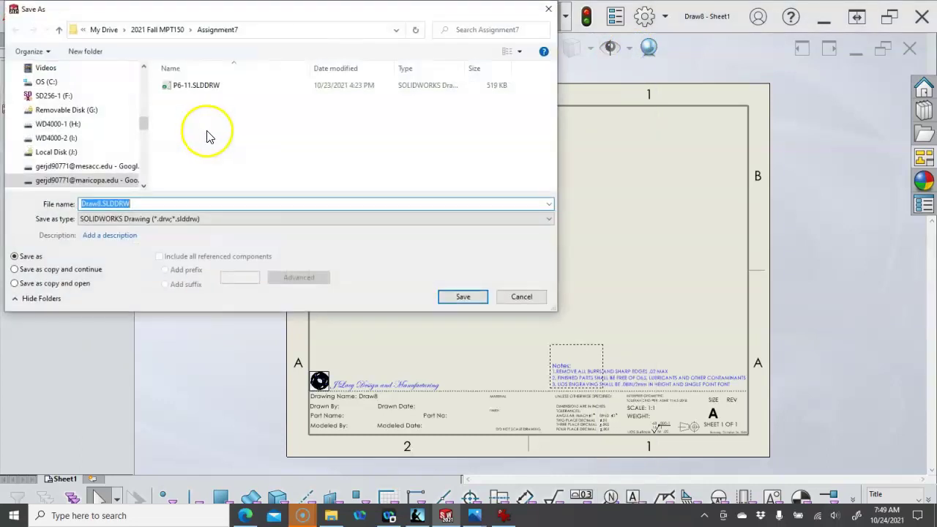
click(241, 218)
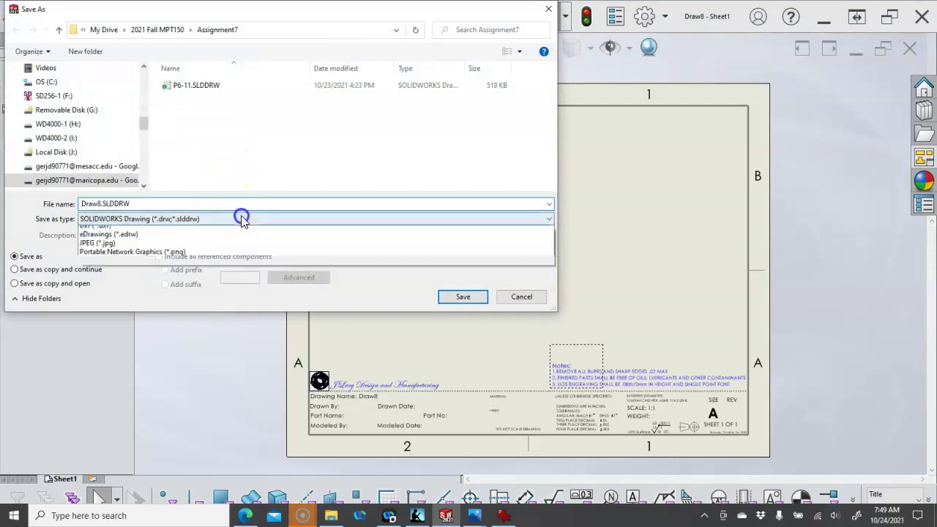
click(189, 274)
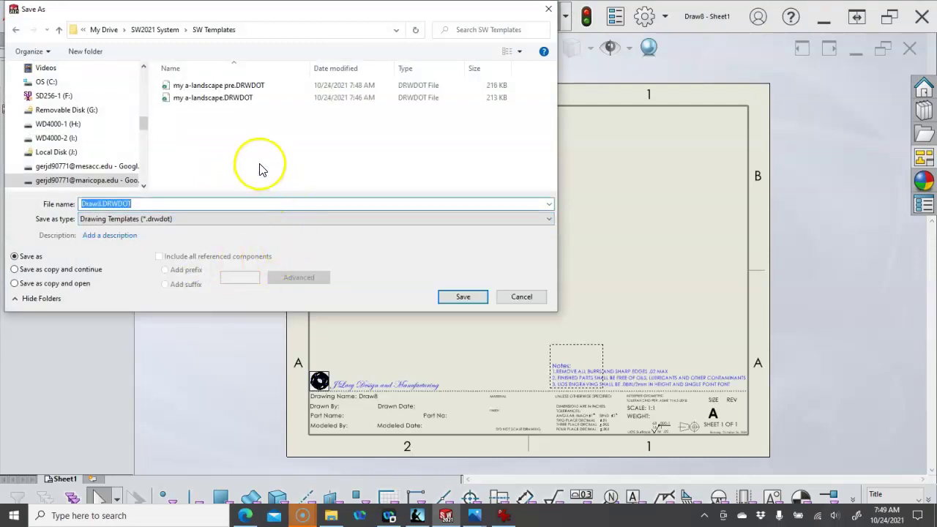
click(220, 100)
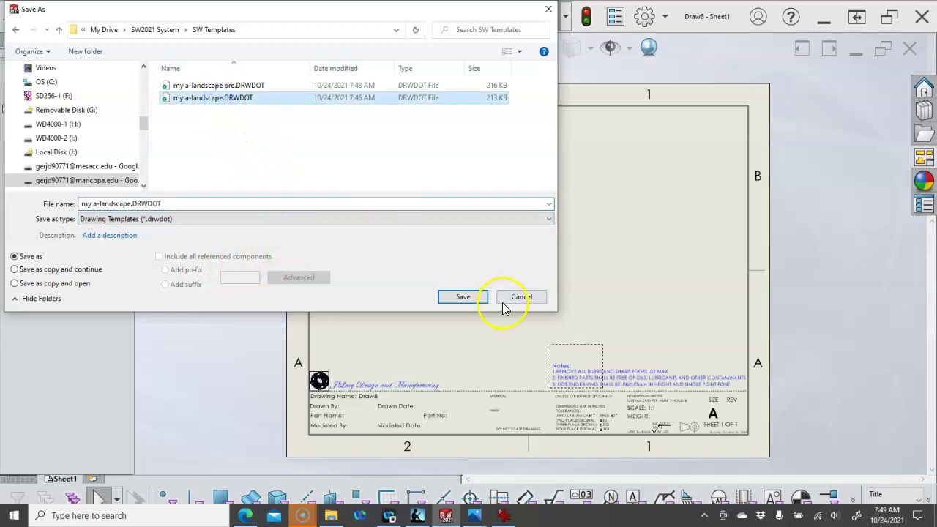
click(465, 299)
click(492, 265)
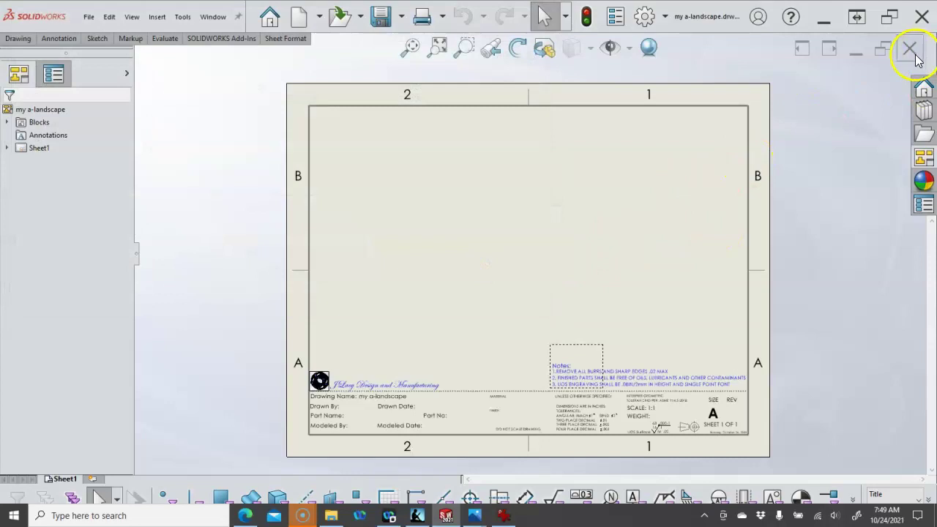
click(912, 51)
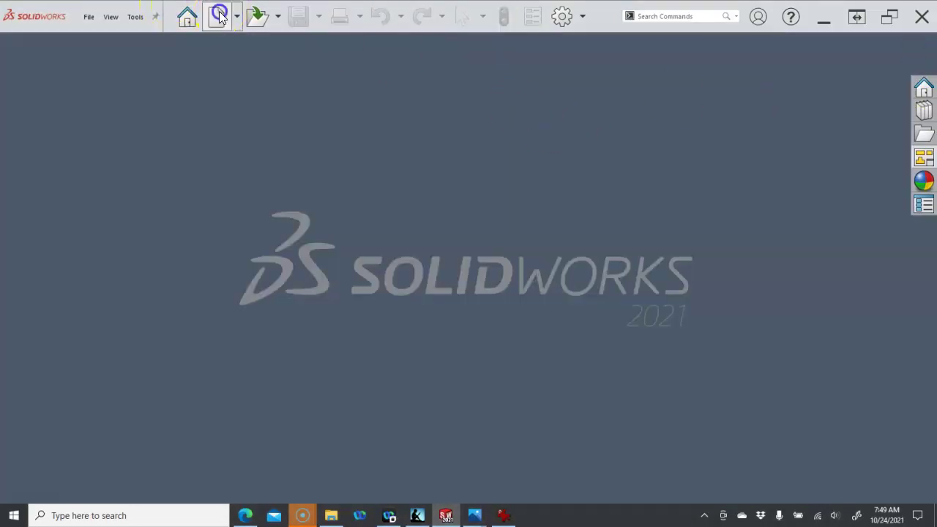
Start another drawing from the my a-landscape template to check its item visibility settings, and close it
click(221, 16)
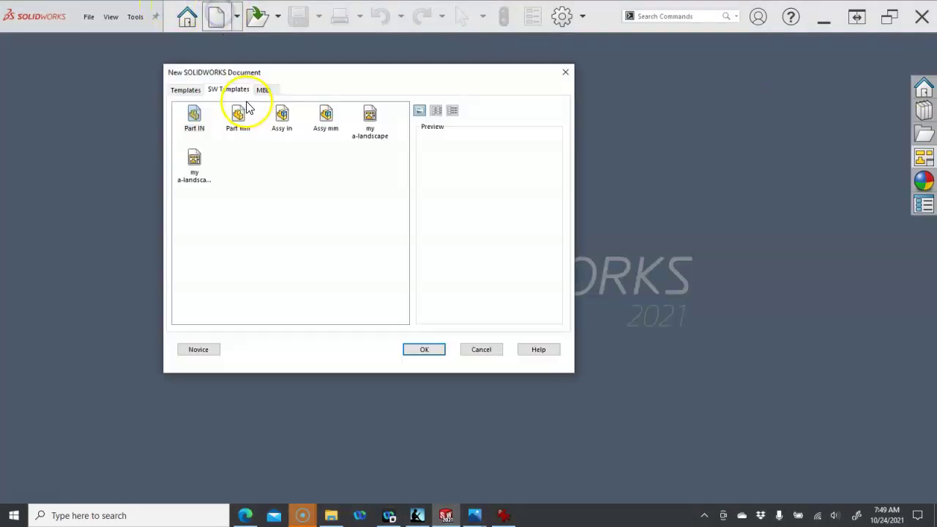
double_click(358, 129)
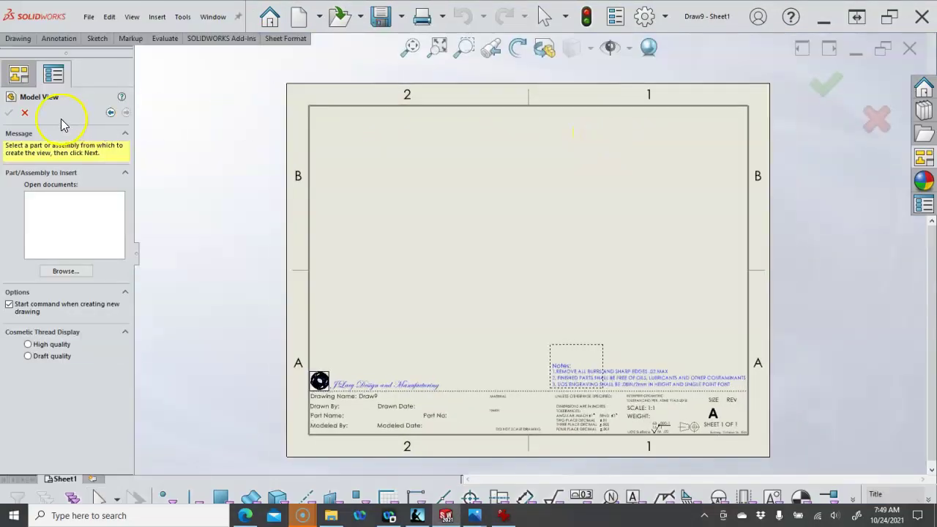
click(24, 112)
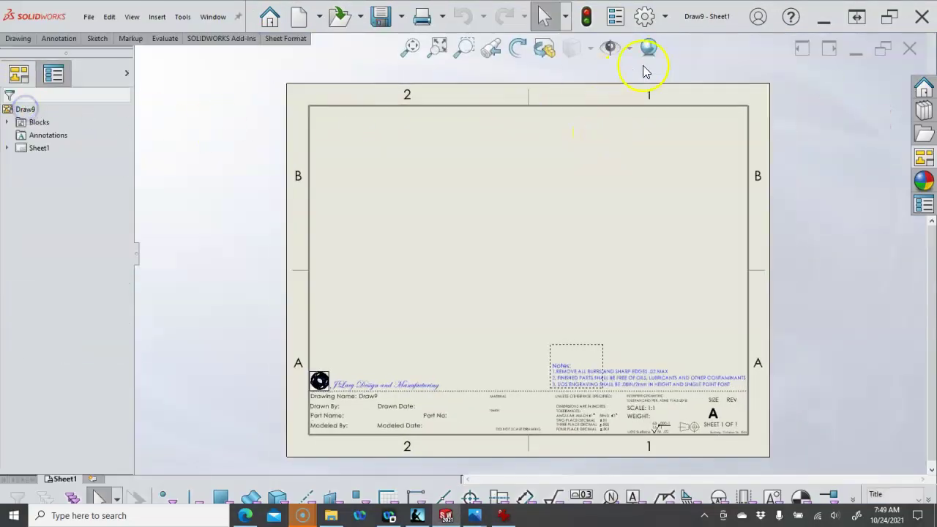
click(628, 48)
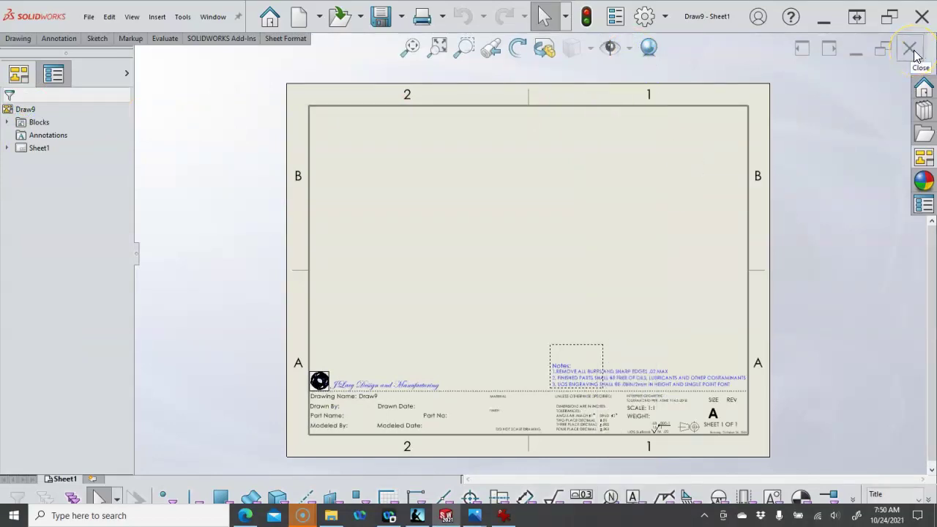
click(910, 49)
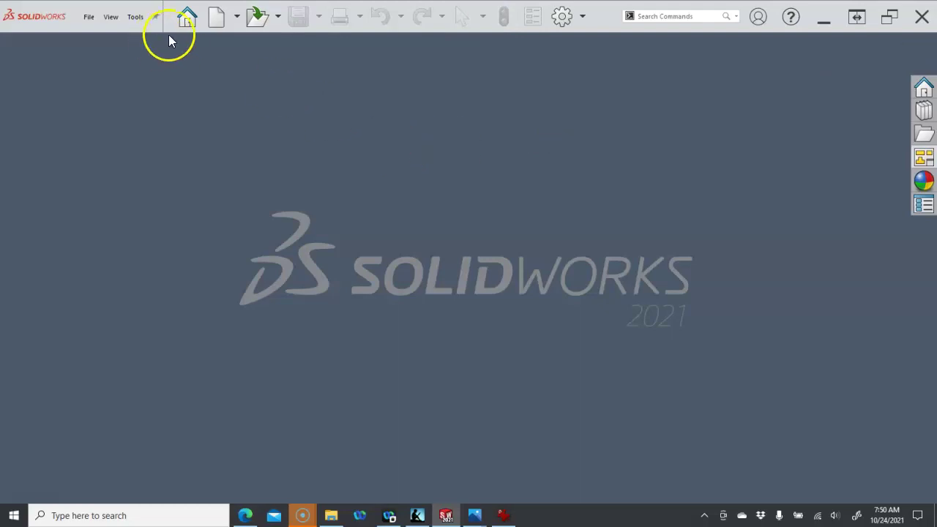
Start a new drawing from the my a-landscape pre template without inserting a model, and hide its origins
click(216, 18)
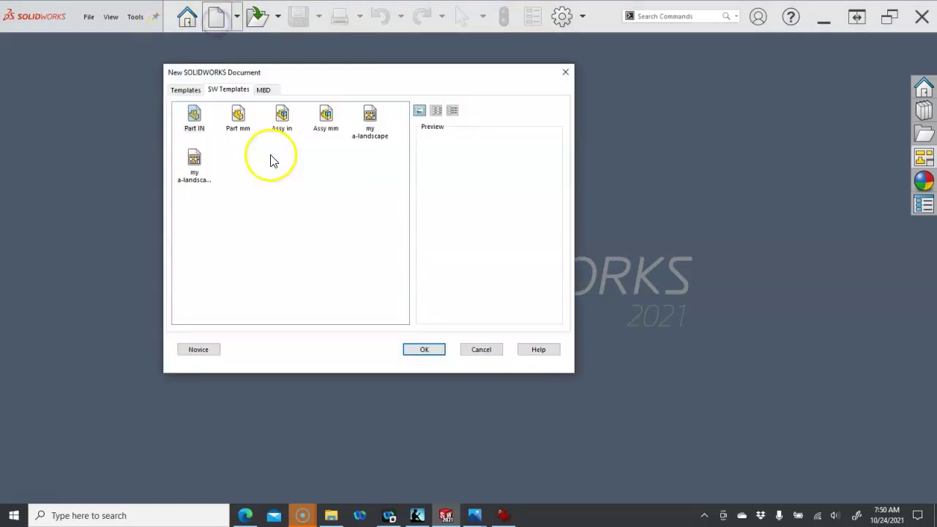
double_click(194, 163)
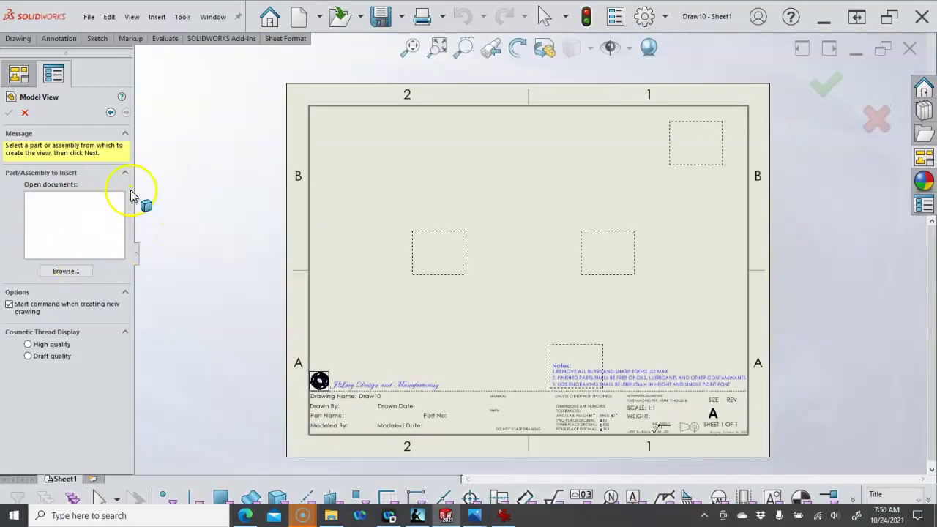
click(26, 114)
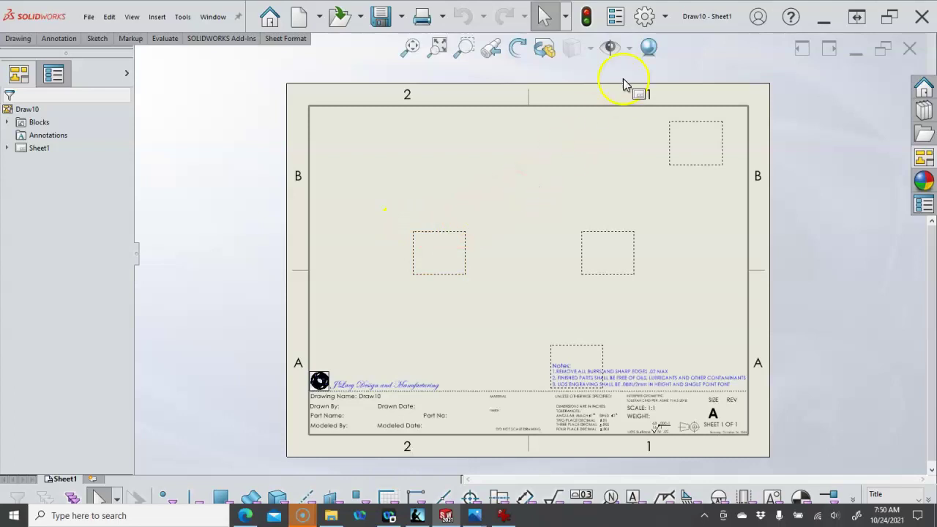
click(630, 49)
click(610, 157)
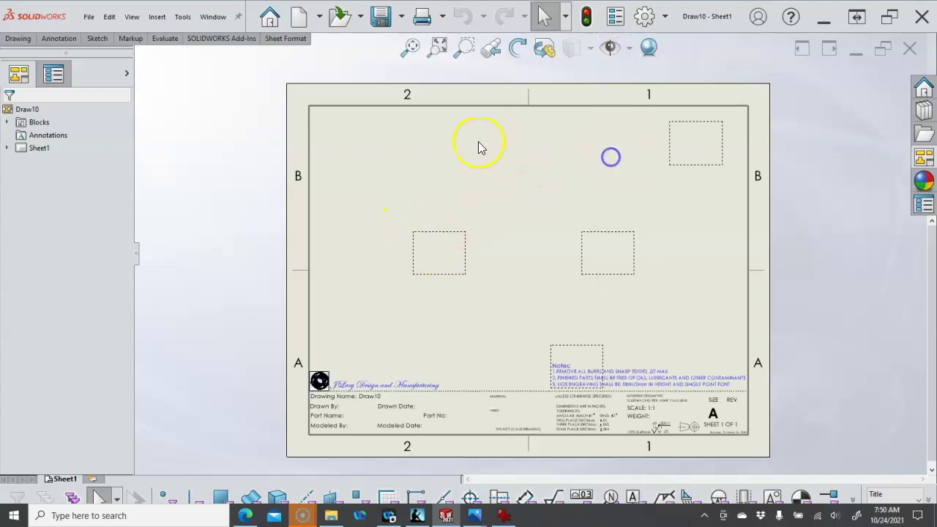
Save the drawing as a drawing template over my a-landscape pre.DRWDOT in SW Templates, and close it
click(89, 16)
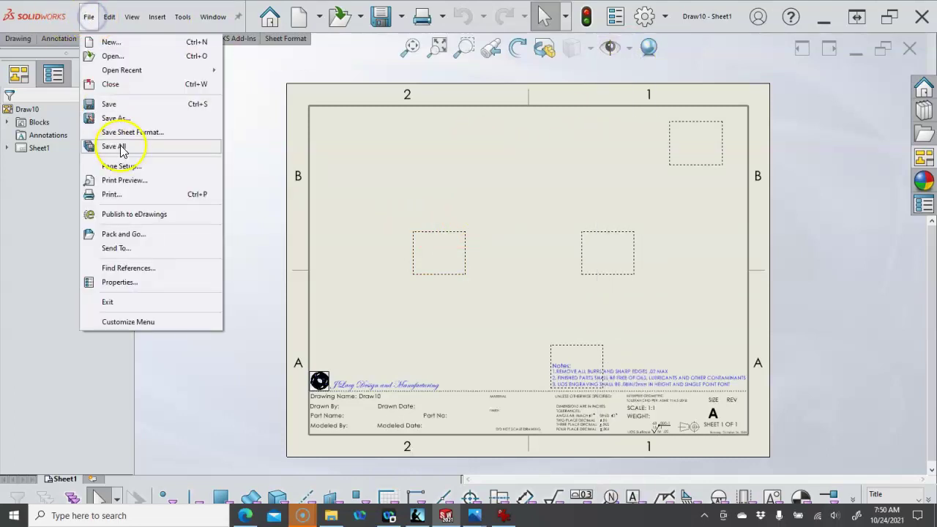
click(117, 118)
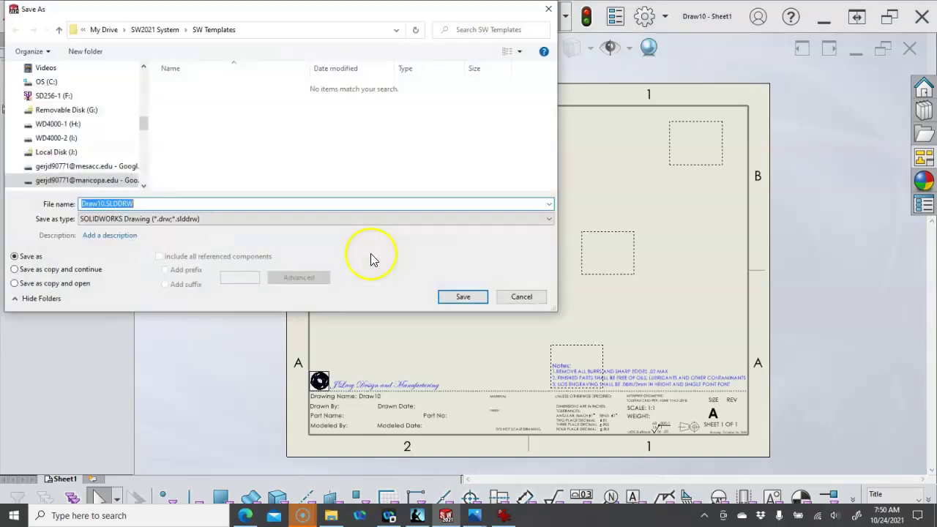
click(325, 218)
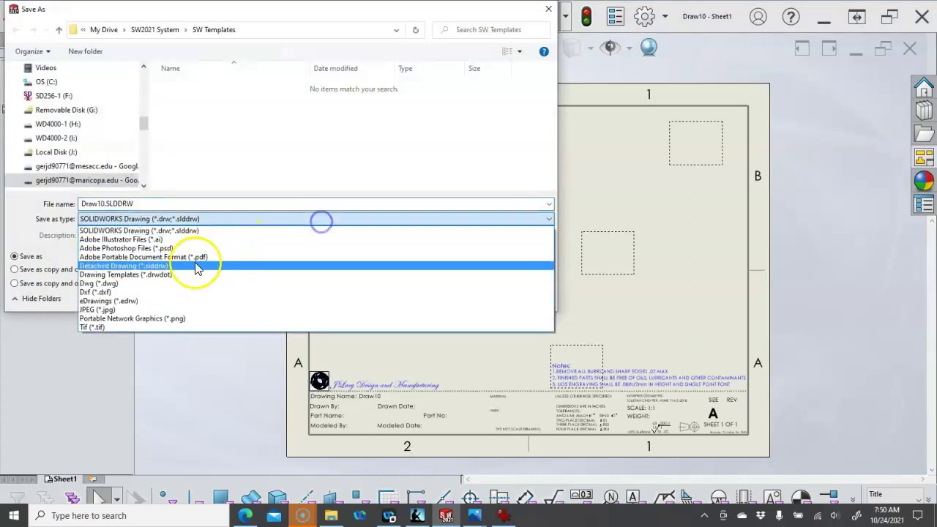
click(174, 274)
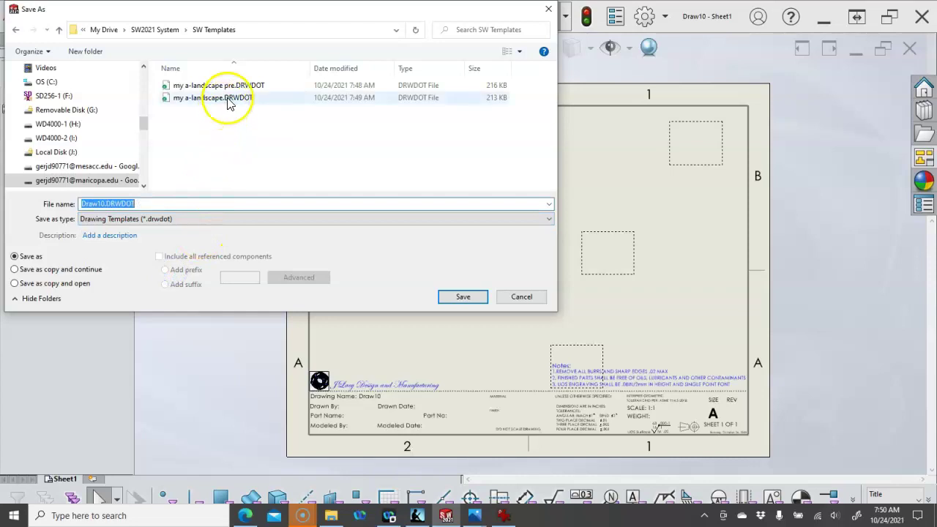
click(231, 88)
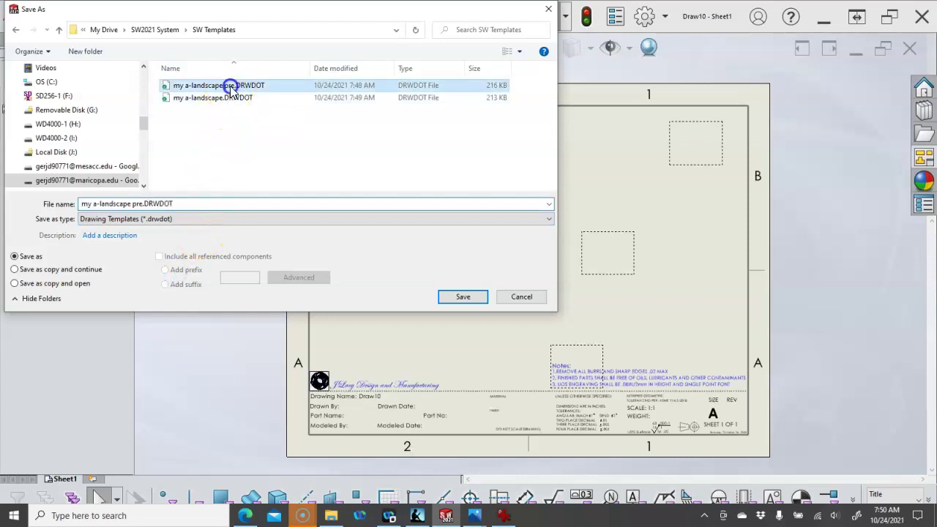
click(472, 300)
click(496, 271)
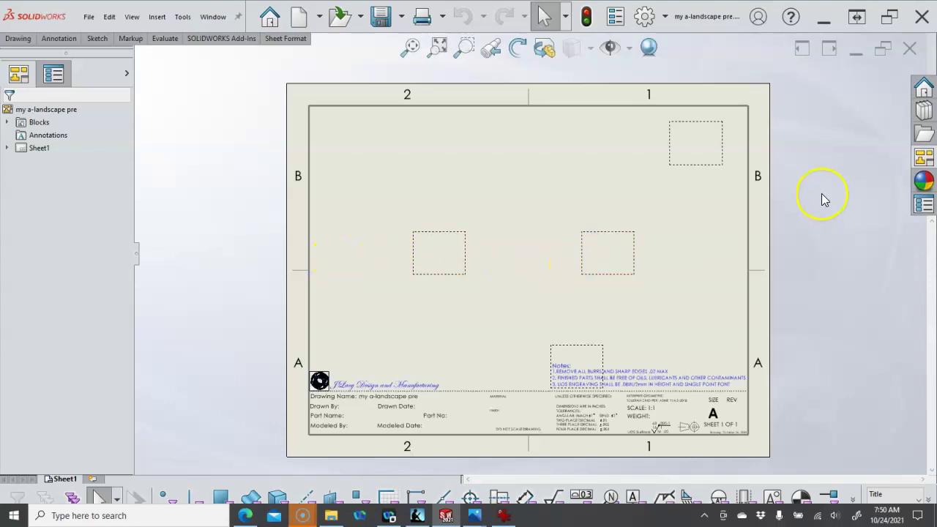
click(912, 48)
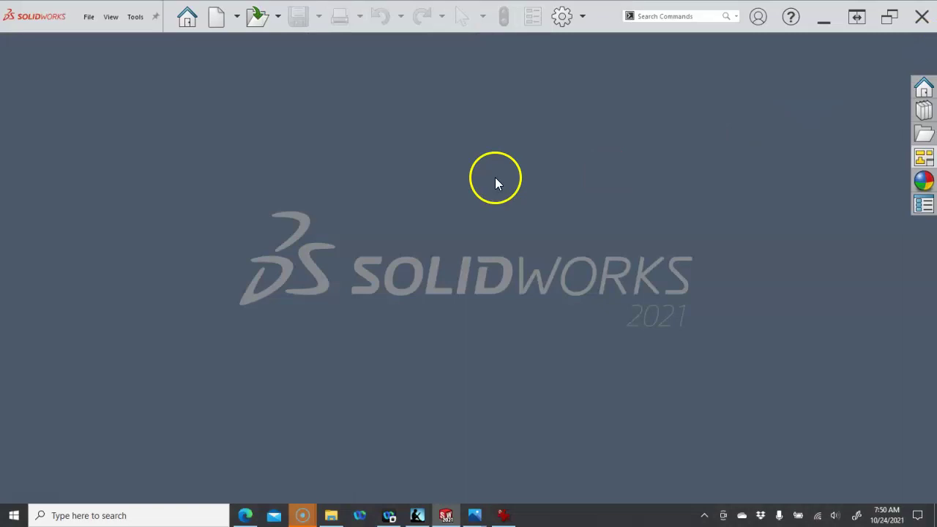
Create a new drawing from the updated my a-landscape pre template and dismiss the Model View command
click(223, 22)
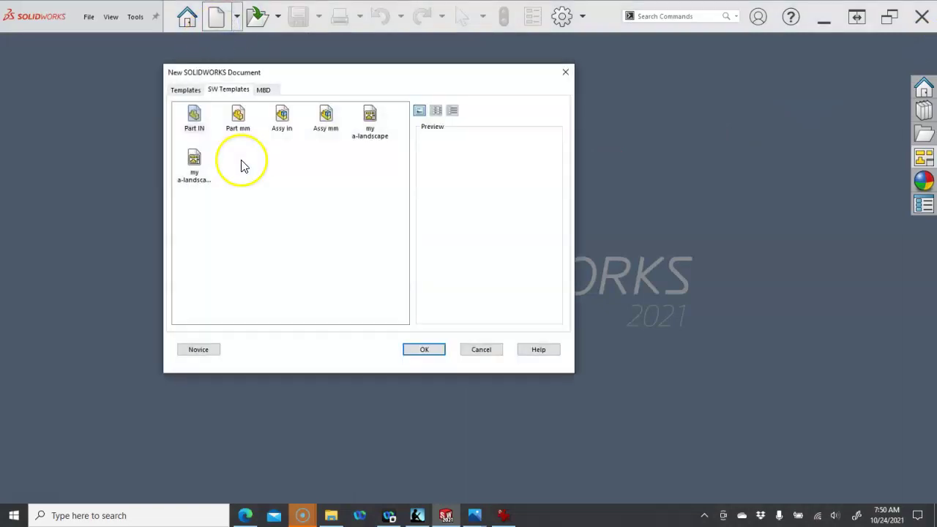
double_click(194, 157)
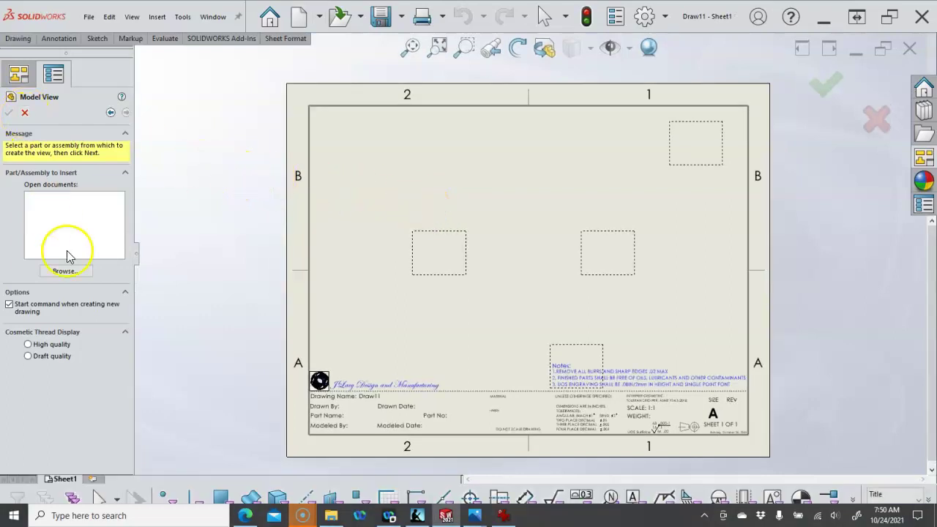
click(24, 114)
Insert Hex Bolt.SLDPRT from the Assignment7 folder into the sheet's predefined views
right_click(447, 251)
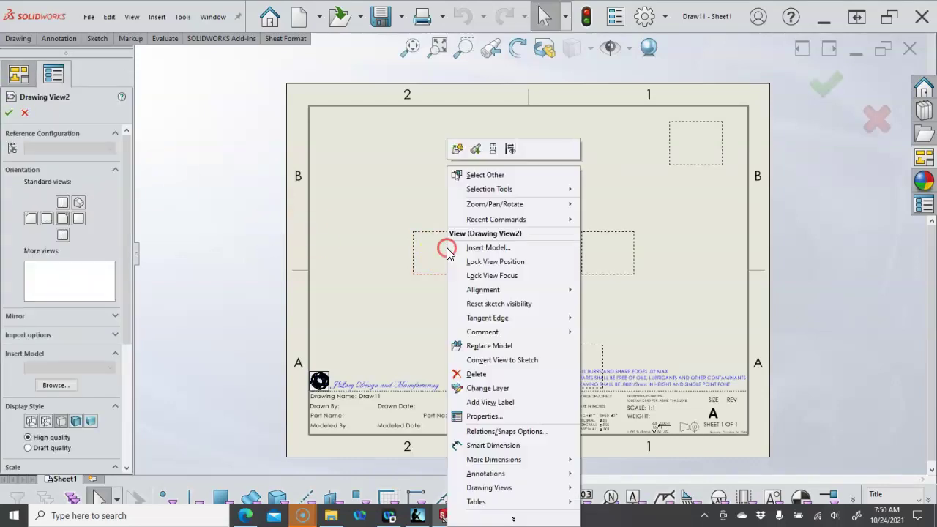
click(476, 246)
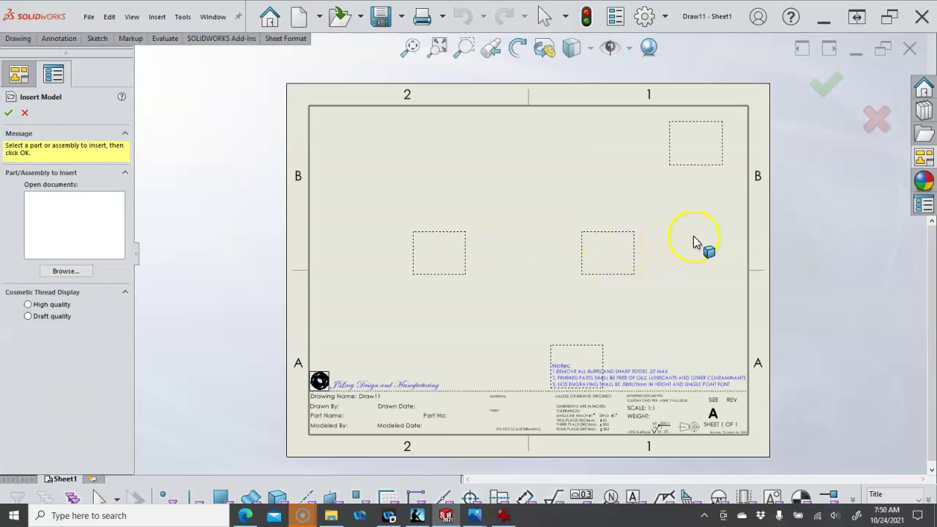
click(53, 271)
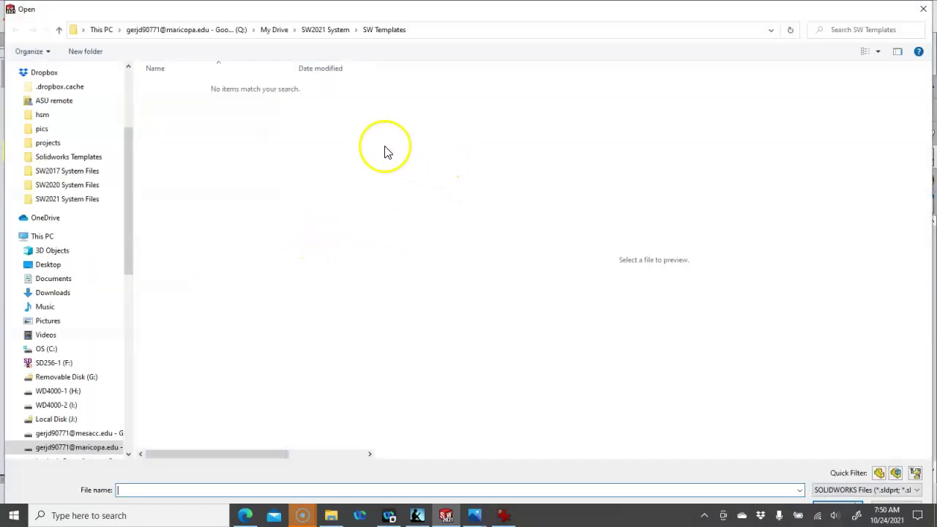
scroll(70, 143, up, 4)
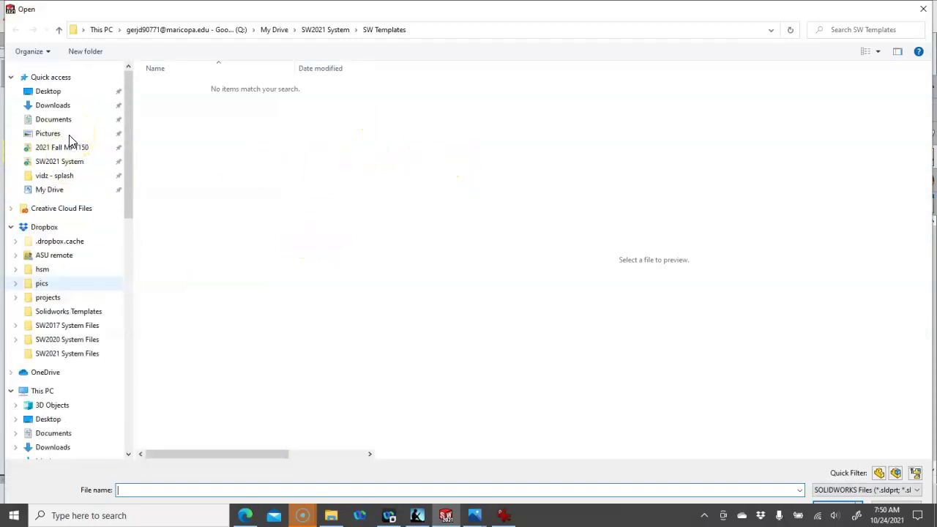
click(71, 151)
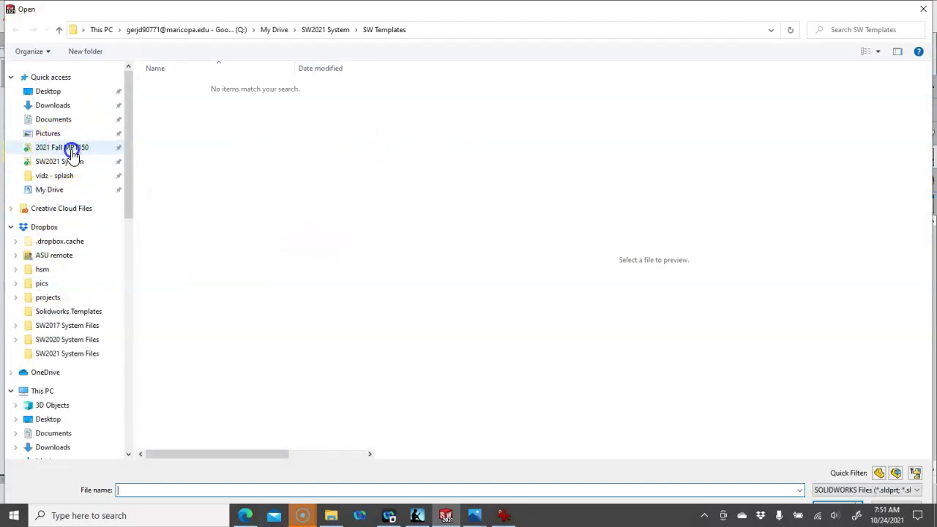
click(206, 139)
double_click(206, 139)
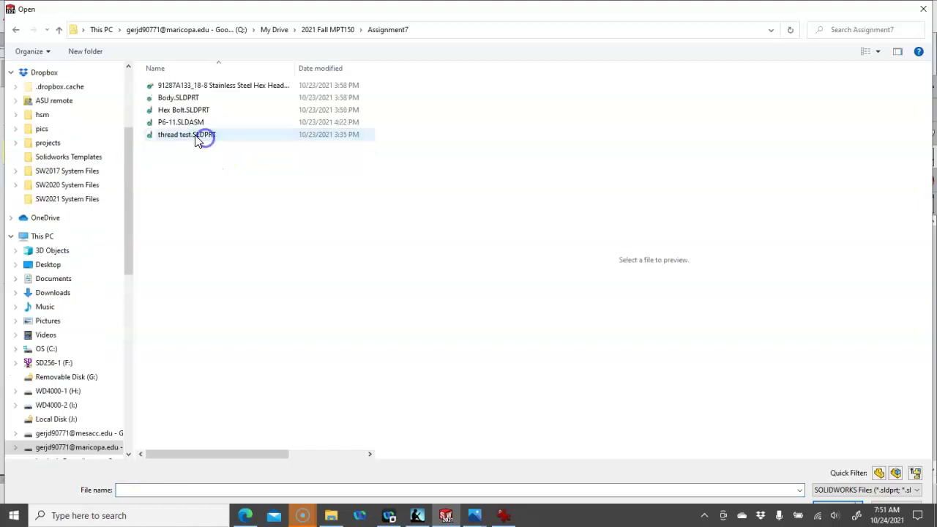
click(184, 111)
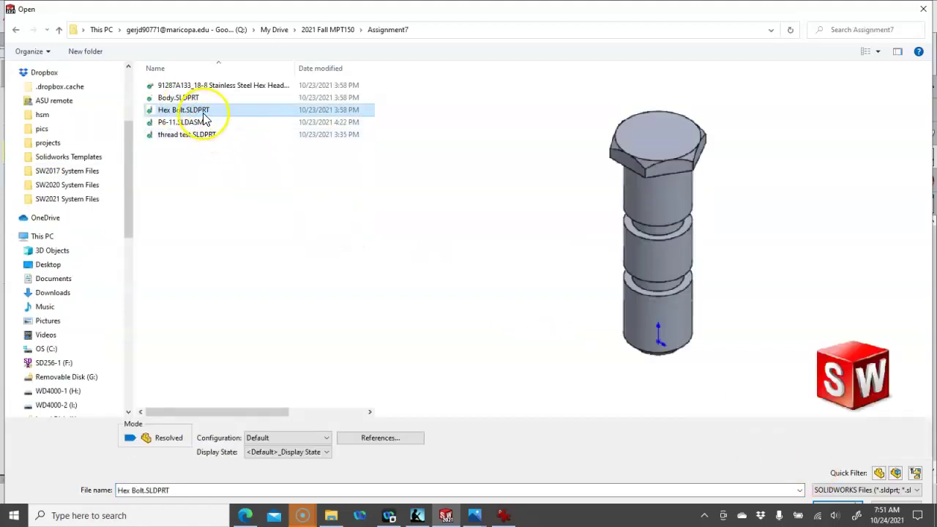
double_click(203, 111)
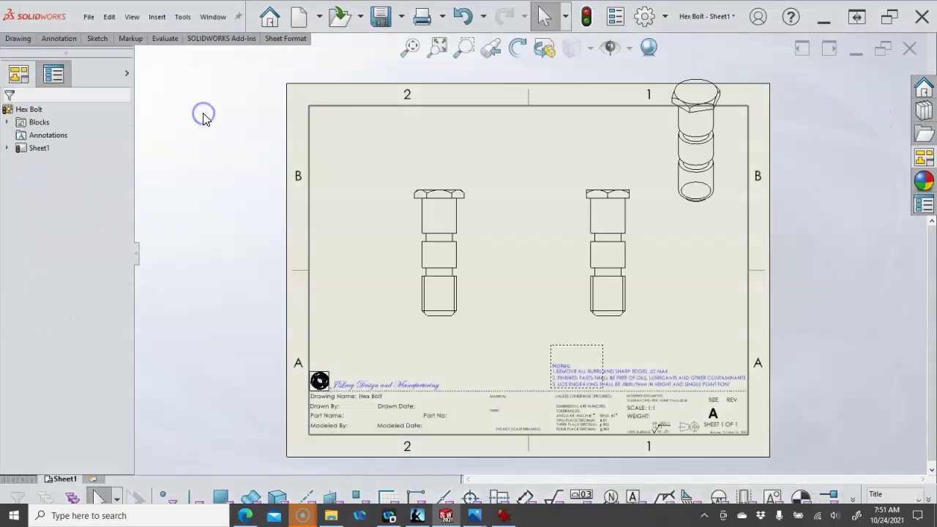
Set the drawing's active layer to -Per Standard- and clear the view selection
click(467, 227)
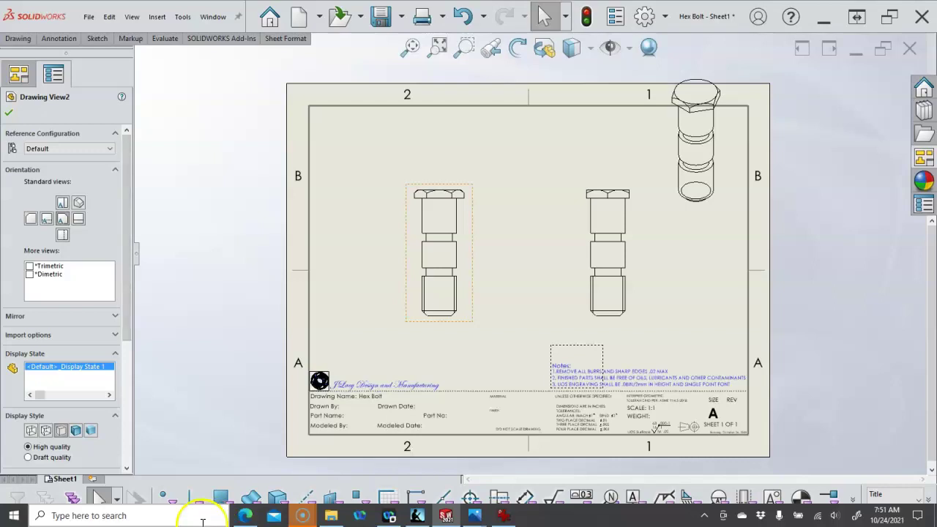
click(897, 494)
click(891, 430)
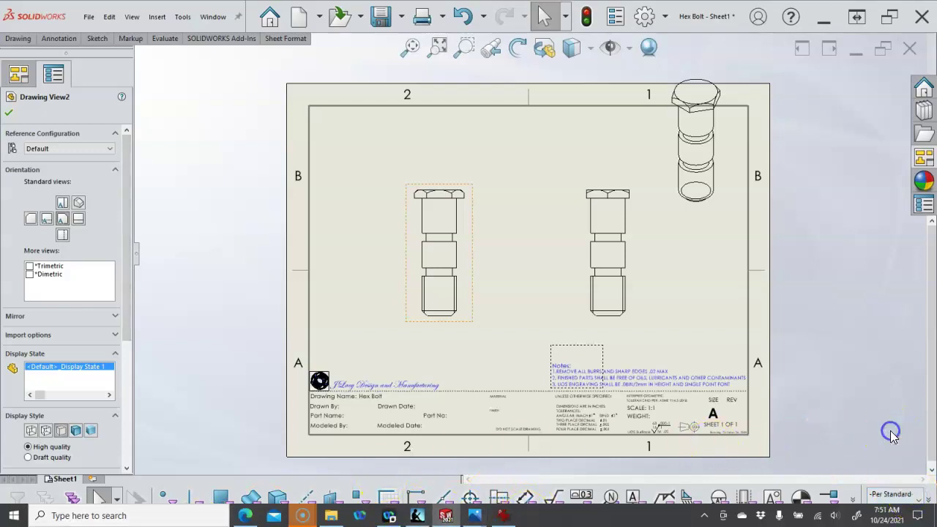
click(836, 411)
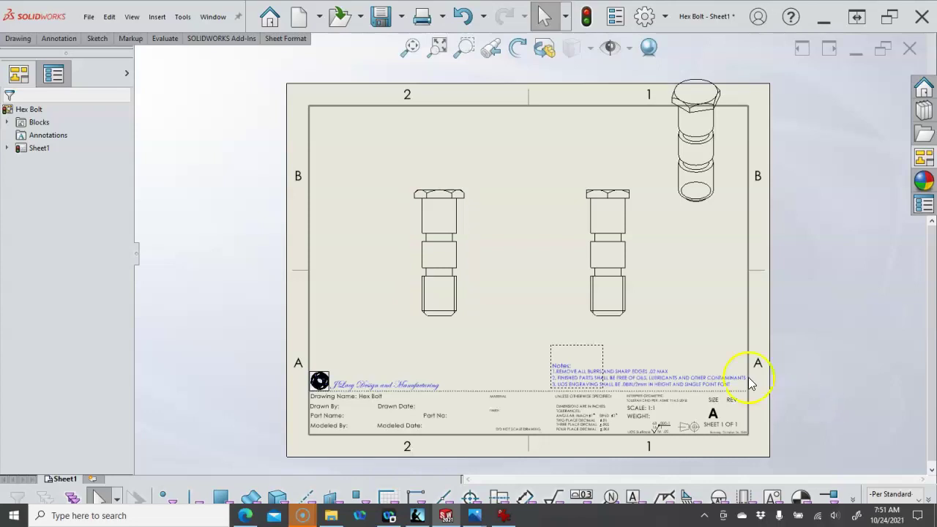
Change the parent bolt view's orientation to Bottom and accept the effect on its dependent views
click(468, 282)
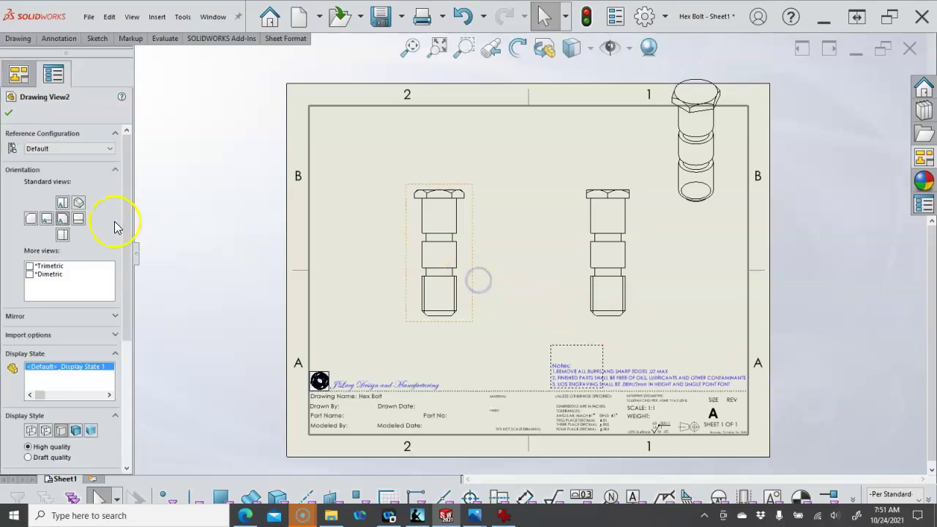
click(63, 235)
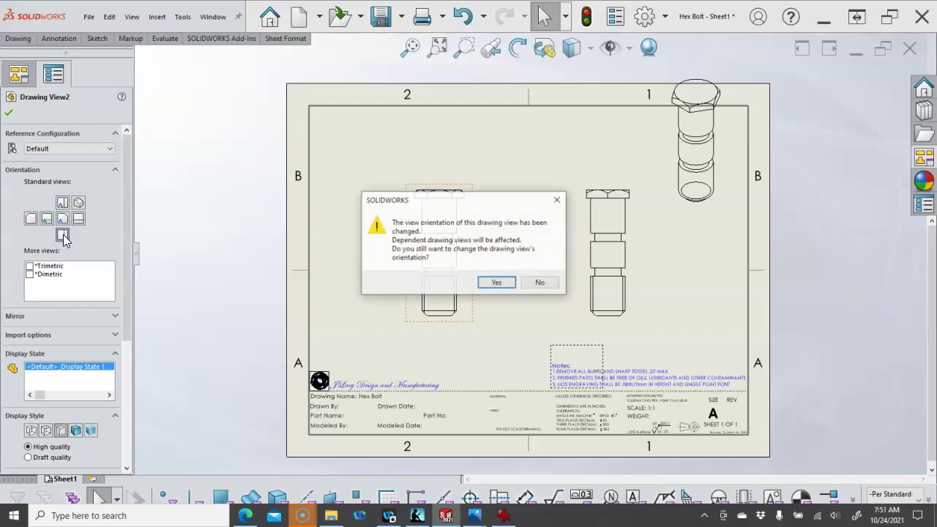
click(489, 284)
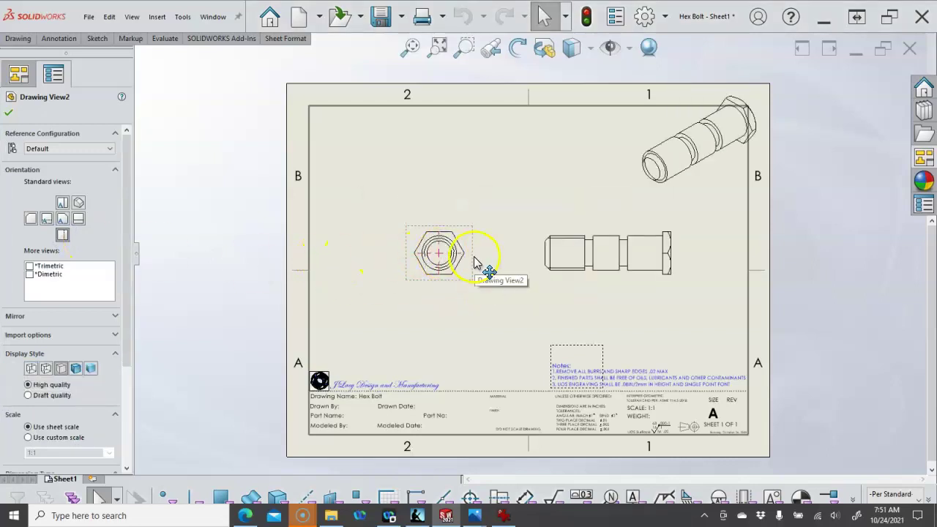
Reposition the hexagonal end view, the side view and the isometric view of the bolt within the sheet border
drag(474, 228, 447, 253)
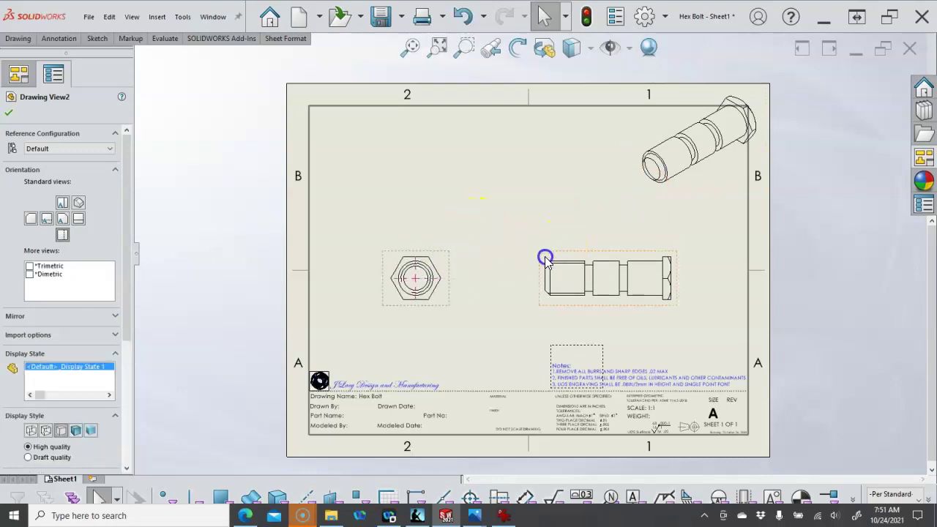
drag(545, 260, 519, 261)
click(638, 213)
drag(693, 199, 647, 220)
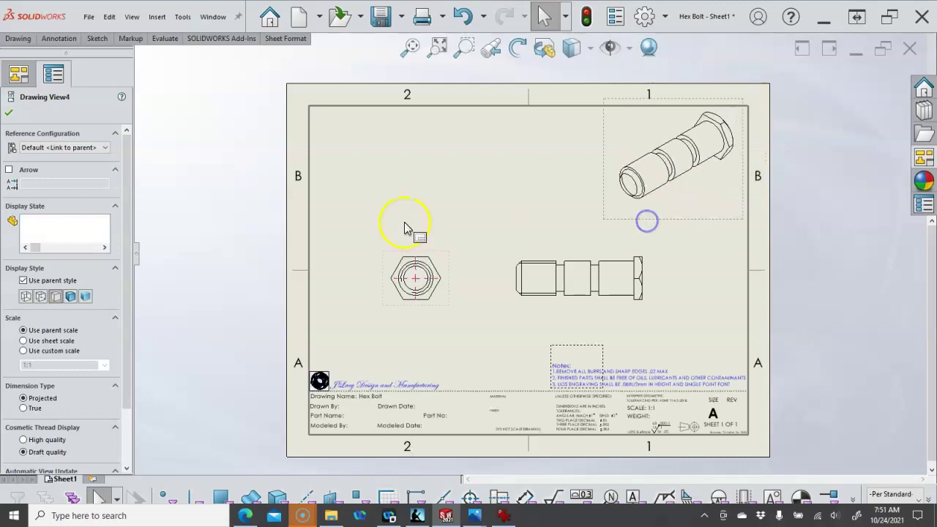
Give the isometric view a custom scale of 1:2 and move it into the sheet's upper right corner
click(24, 351)
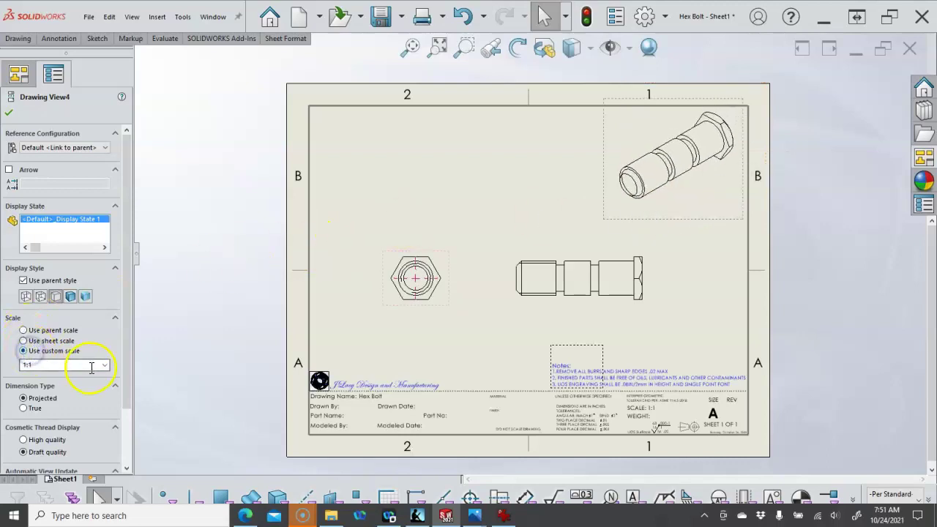
click(104, 364)
click(52, 391)
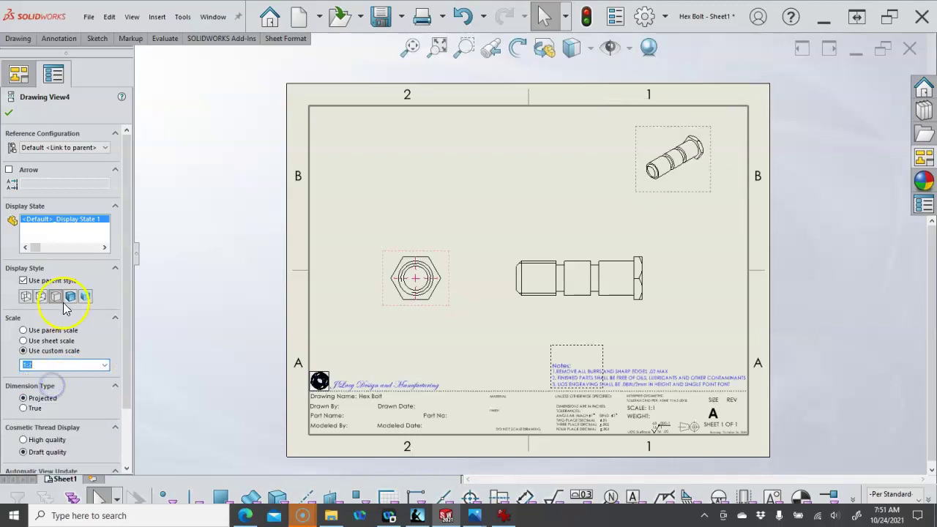
click(9, 113)
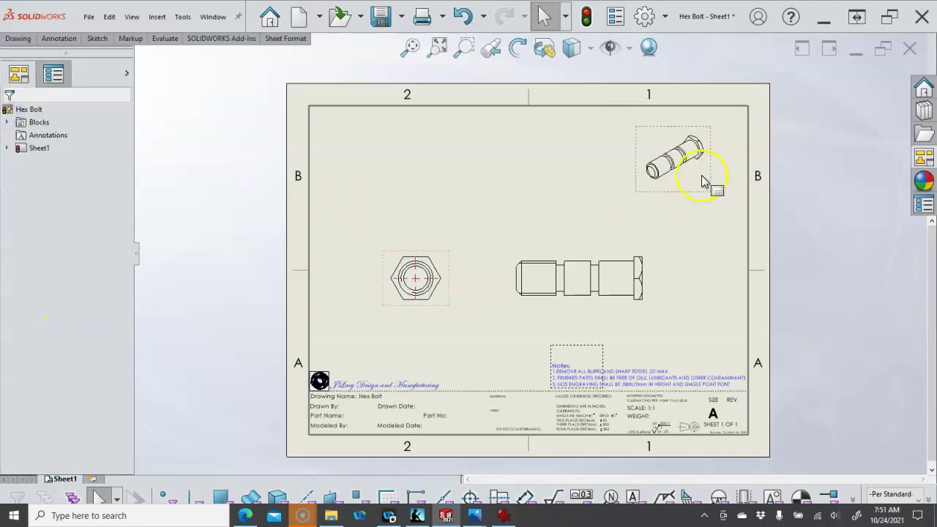
drag(695, 192, 717, 173)
click(619, 194)
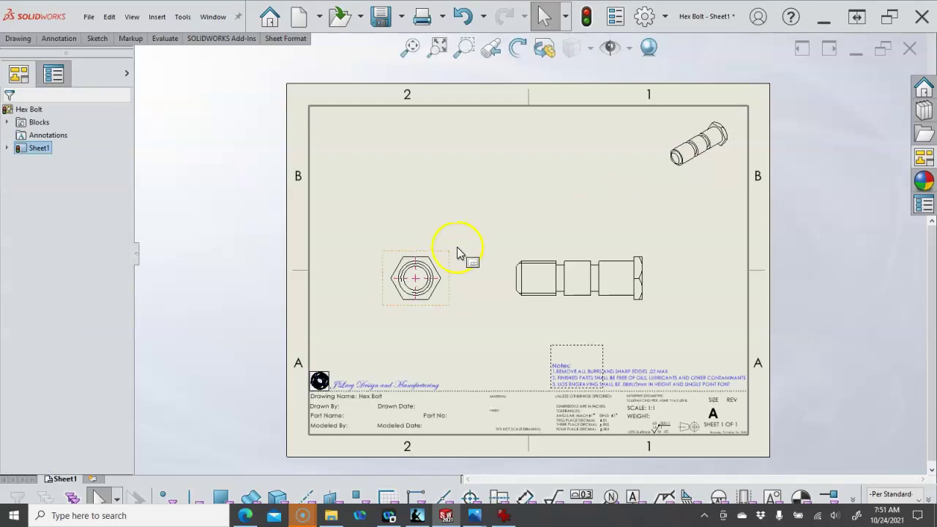
Add a second and a third sheet to the Hex Bolt drawing
click(93, 479)
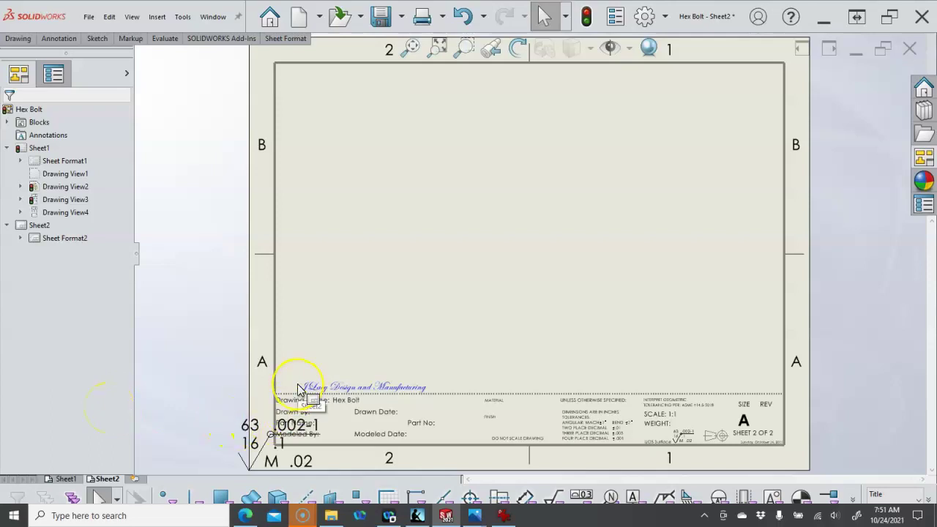
click(180, 423)
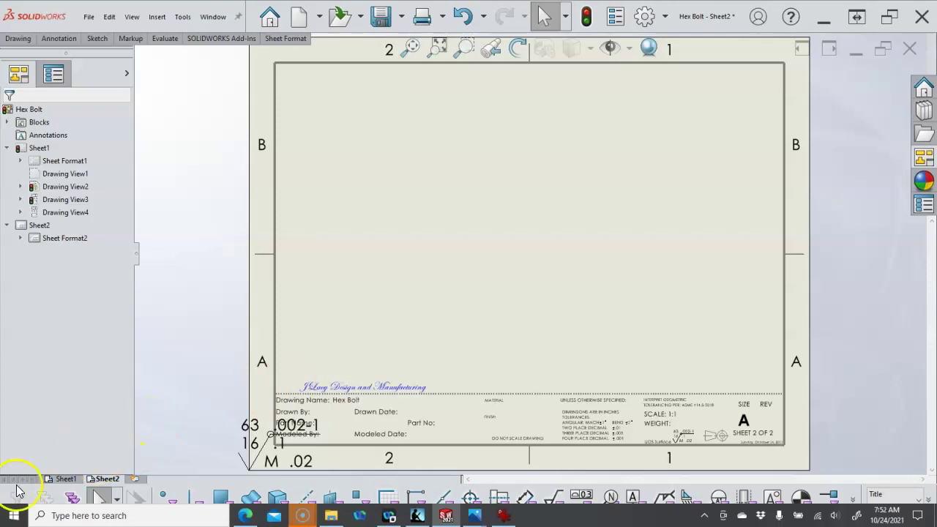
click(284, 390)
Edit Sheet2's sheet format and remove the oversized stray surface finish symbol at its lower left corner
right_click(424, 303)
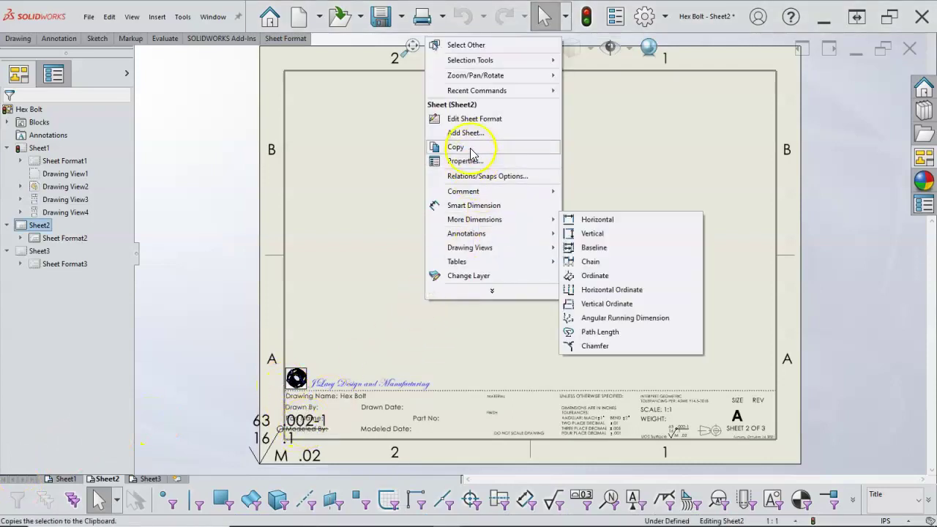
click(466, 122)
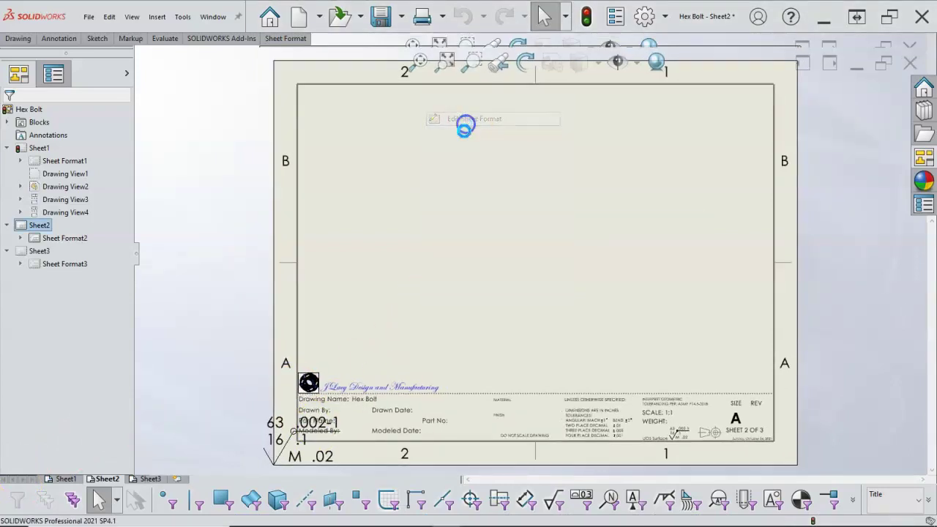
click(278, 447)
key(Escape)
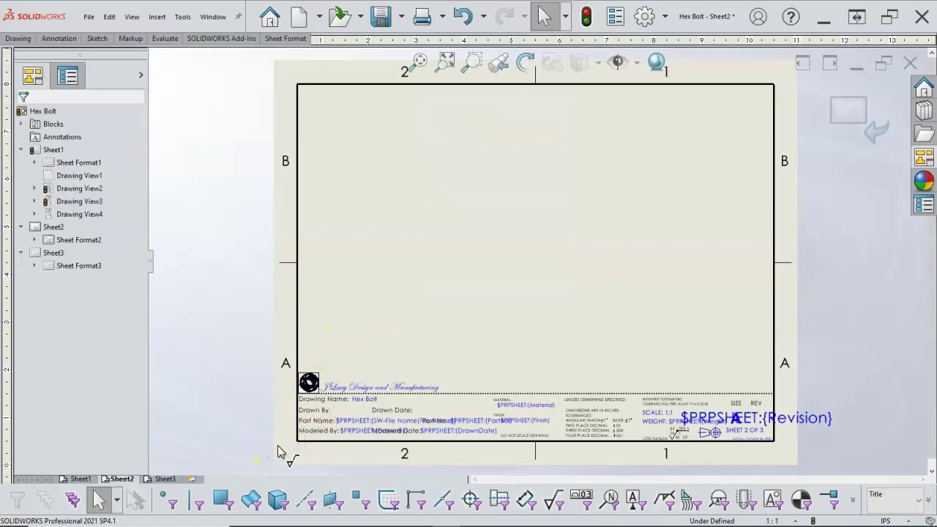
key(ctrl+z)
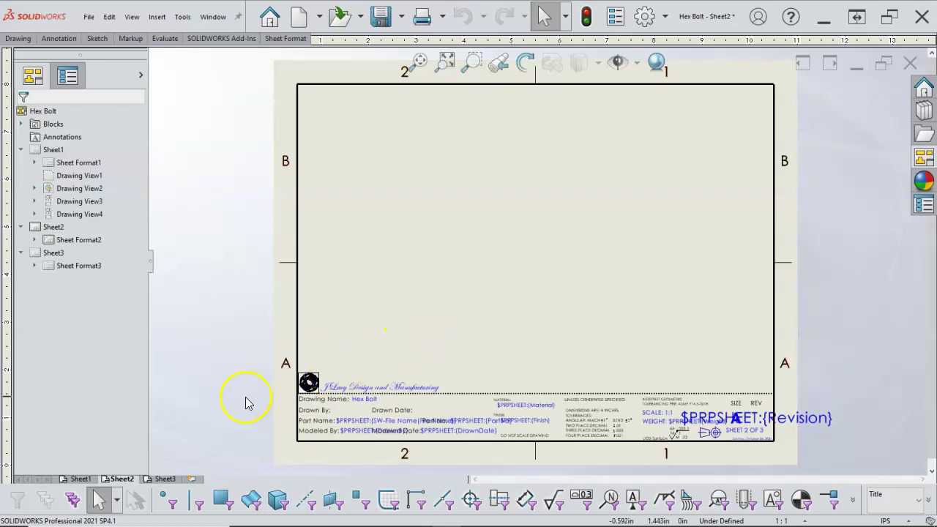
Try to delete the leftover sketch point near the sheet format's lower left corner
key(f)
scroll(360, 399, down, 3)
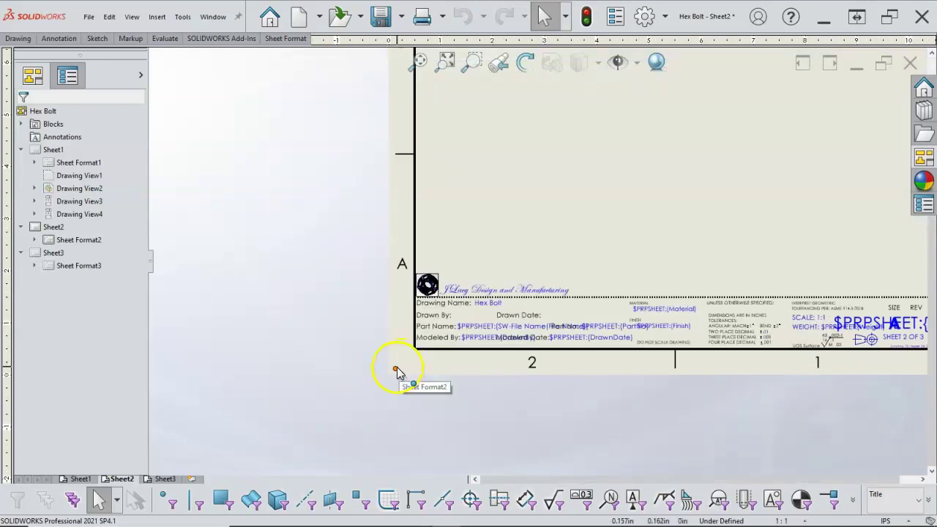
click(396, 371)
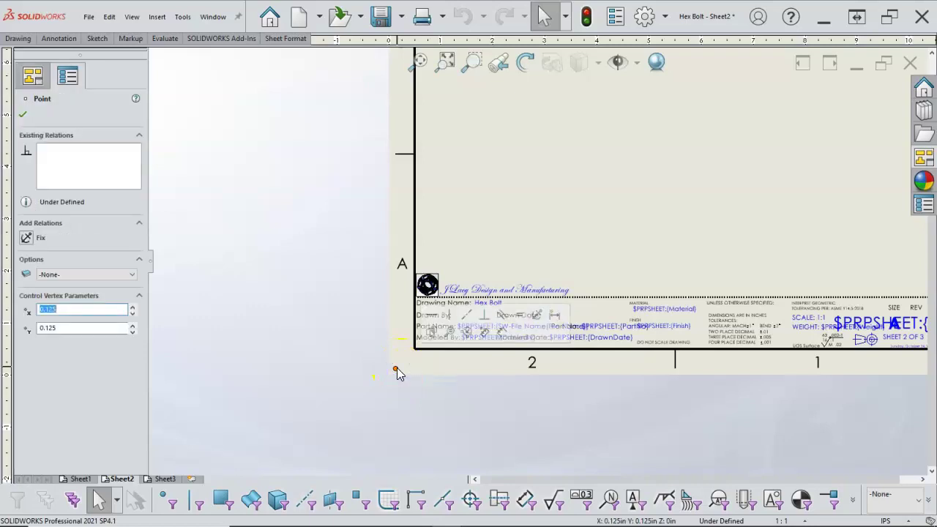
scroll(432, 377, down, 1)
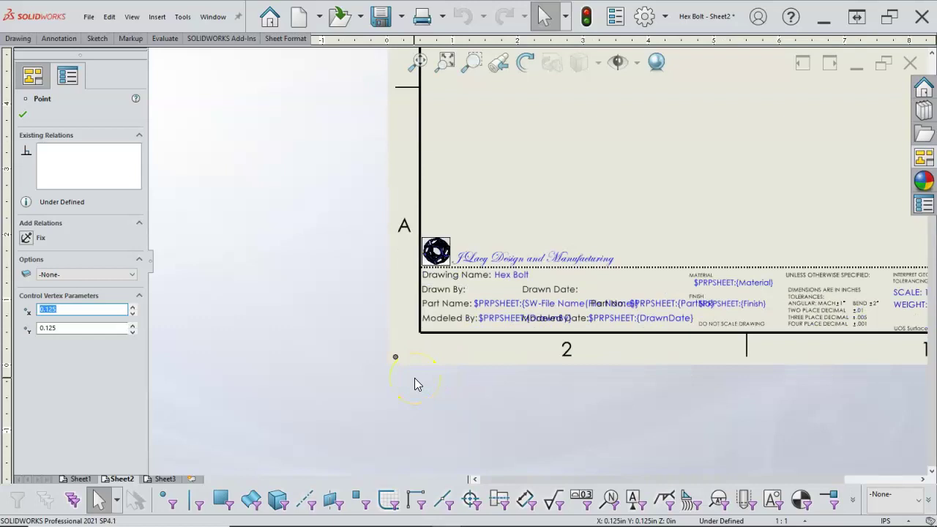
key(Delete)
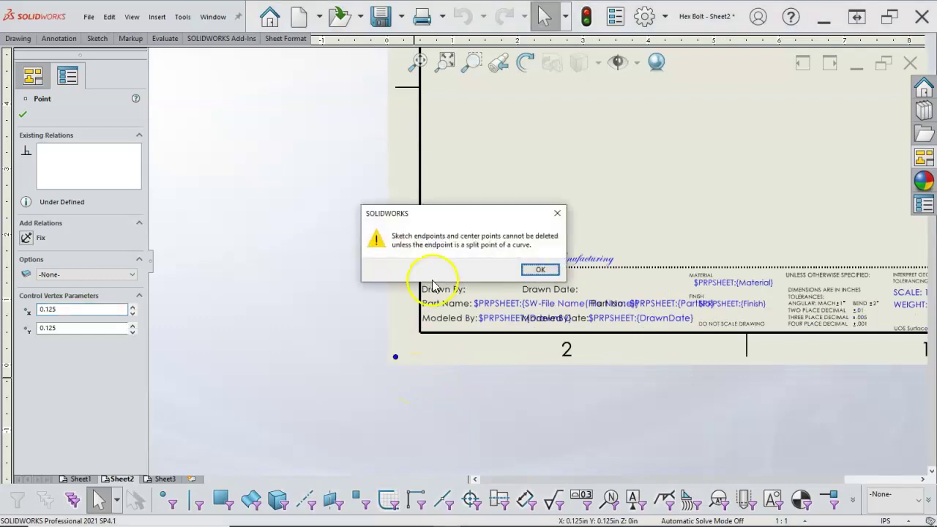
click(536, 271)
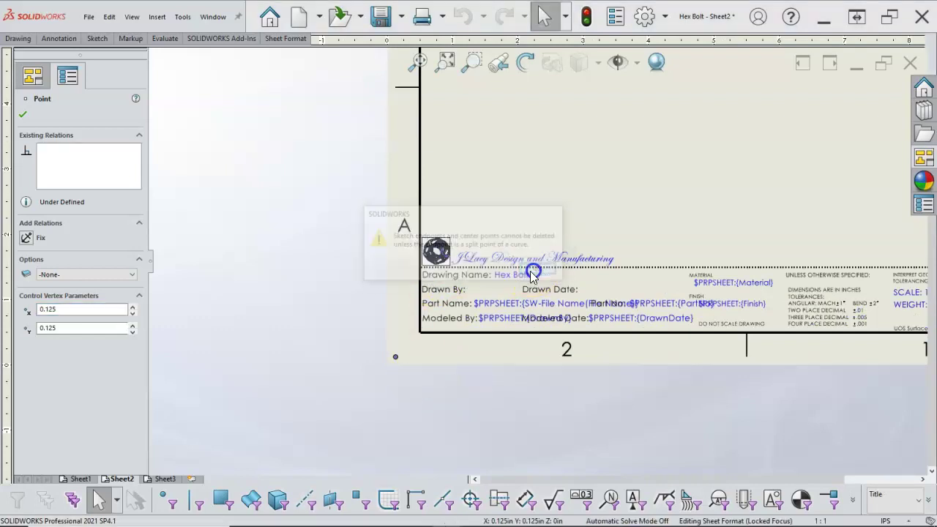
click(372, 356)
drag(372, 338, 423, 380)
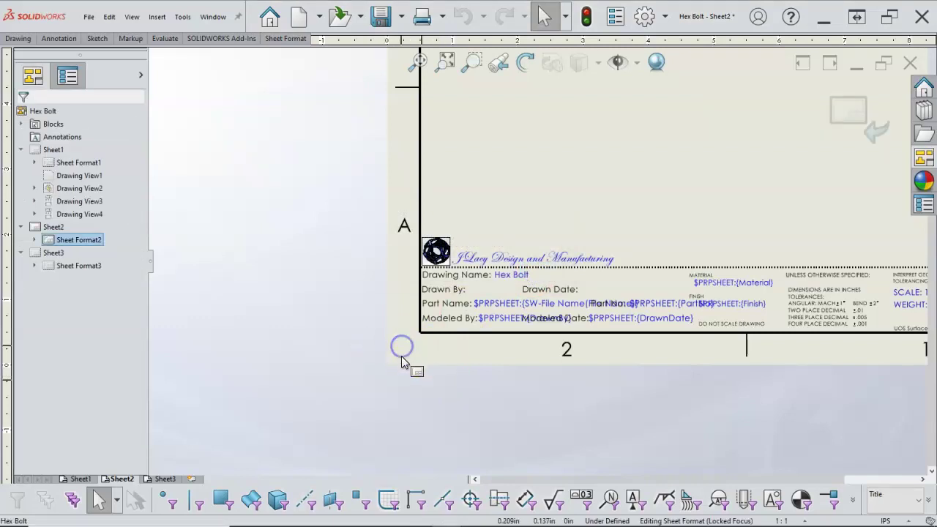
click(397, 361)
click(402, 377)
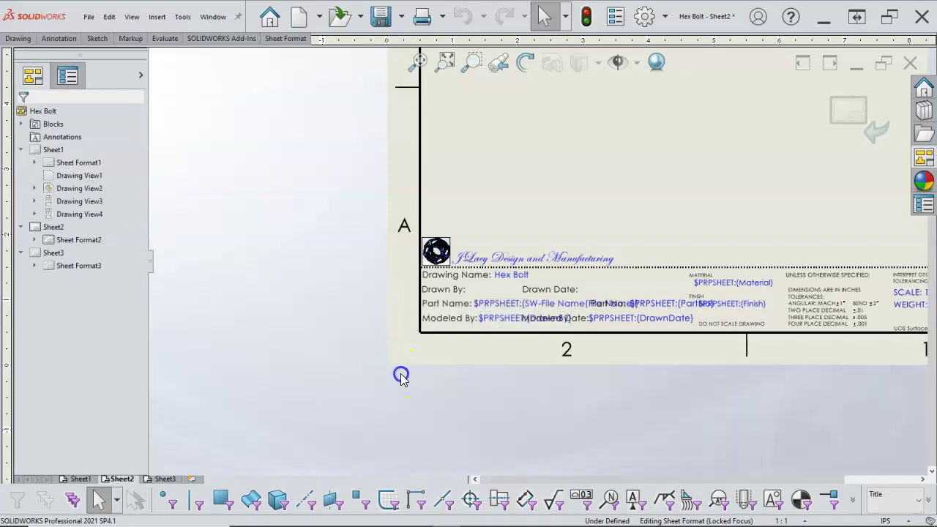
Finish editing the sheet format and return to Sheet2
scroll(538, 252, up, 2)
scroll(638, 198, up, 2)
scroll(638, 215, down, 3)
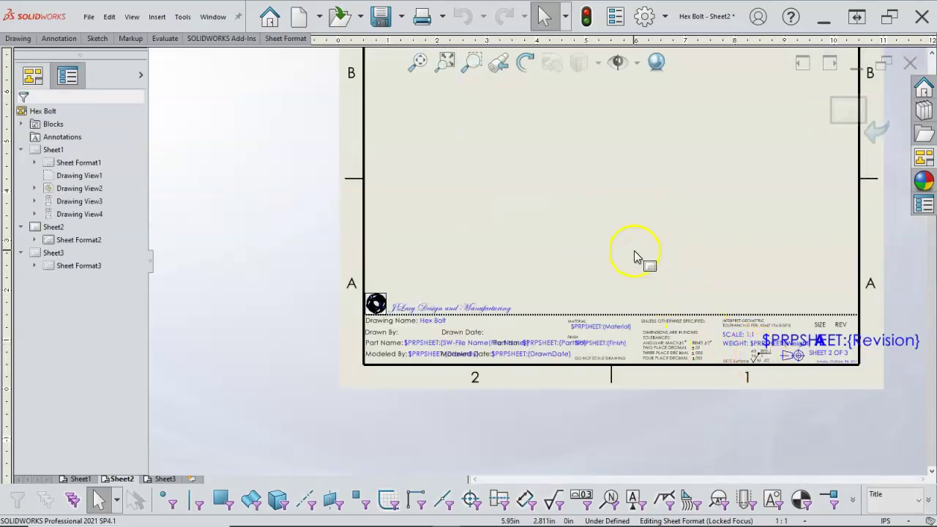
scroll(655, 248, down, 1)
click(843, 110)
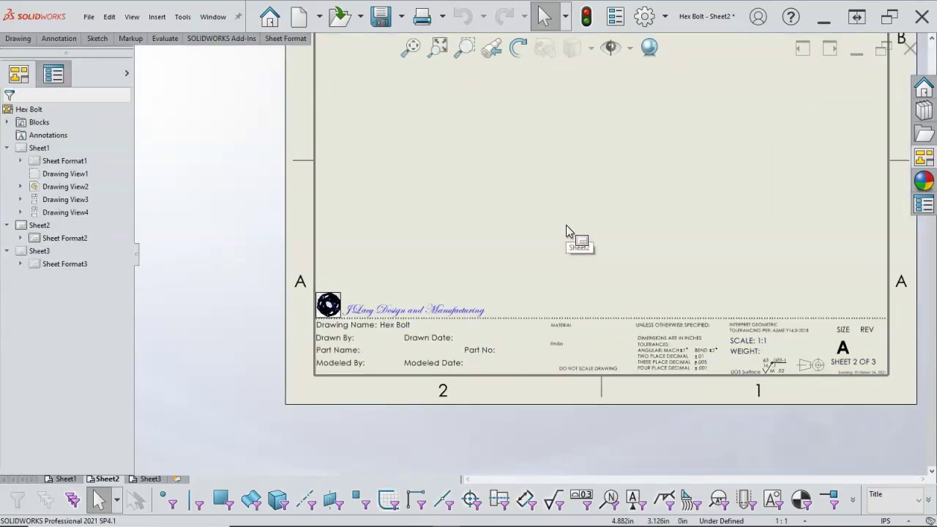
scroll(568, 220, up, 2)
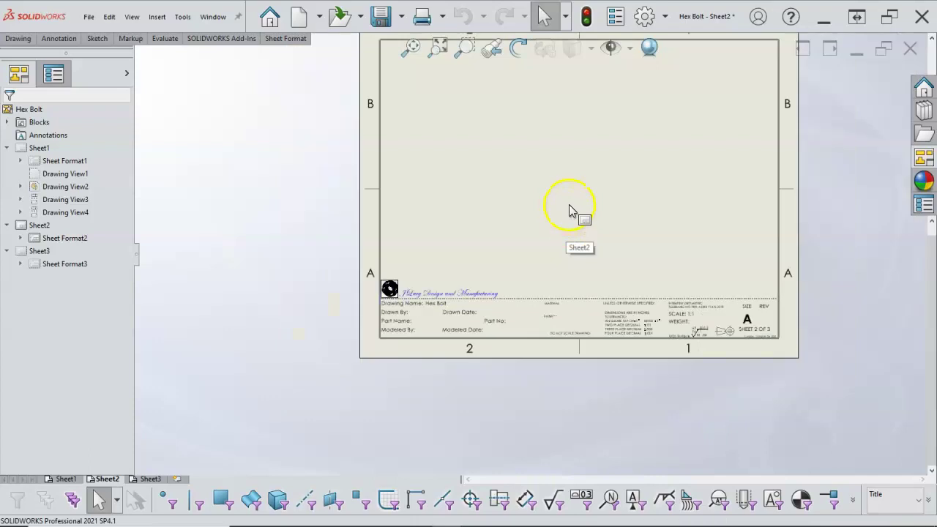
scroll(583, 170, up, 1)
scroll(583, 168, down, 1)
scroll(583, 169, up, 1)
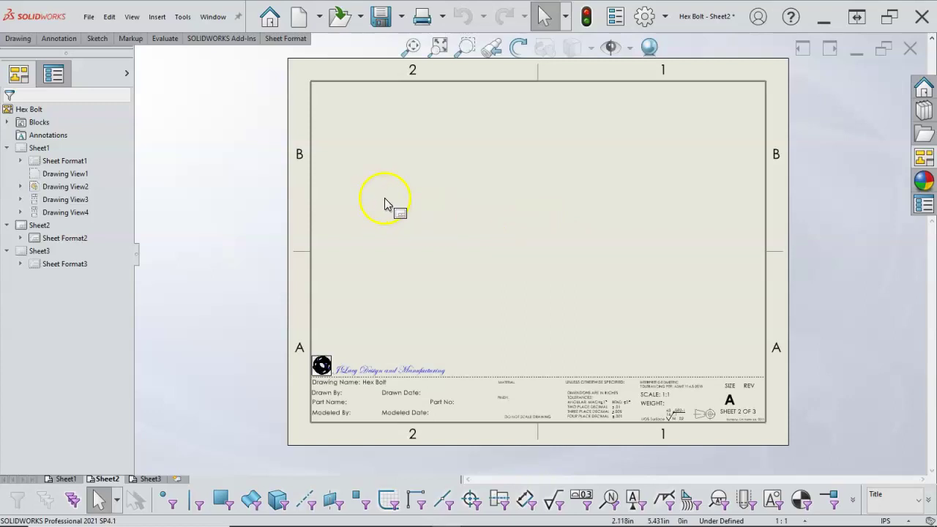
click(350, 164)
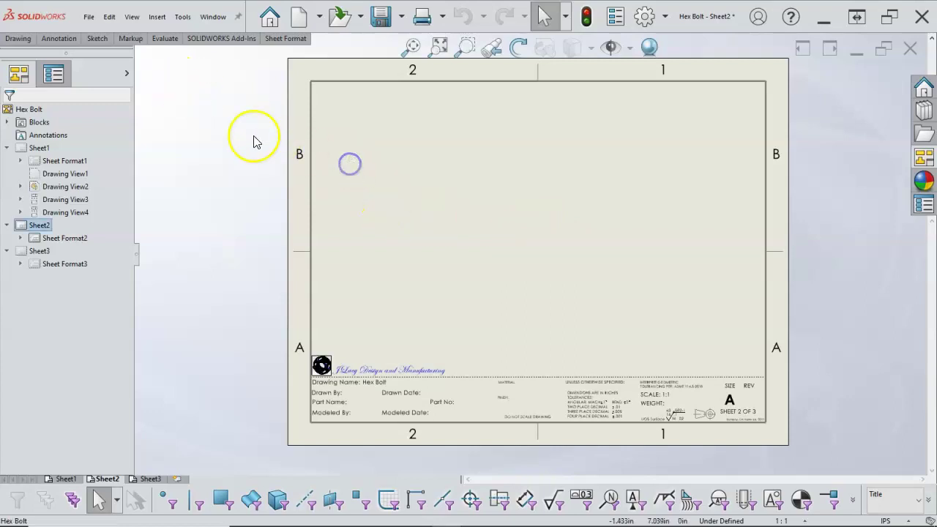
Delete Sheet3 from the Hex Bolt drawing
click(150, 479)
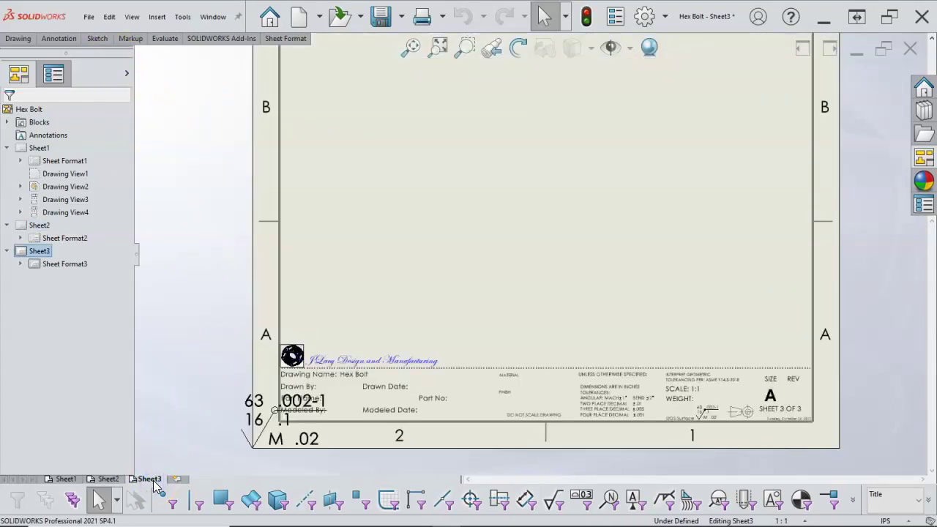
right_click(154, 482)
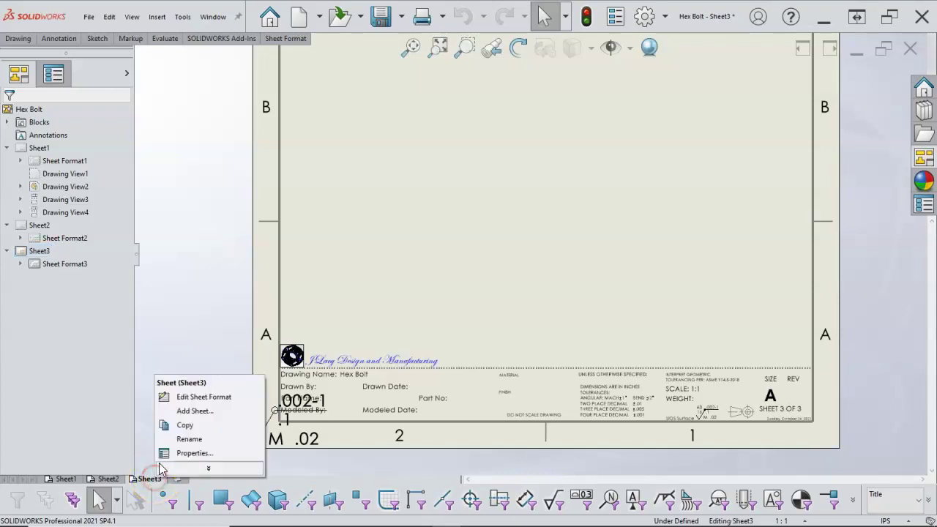
click(191, 469)
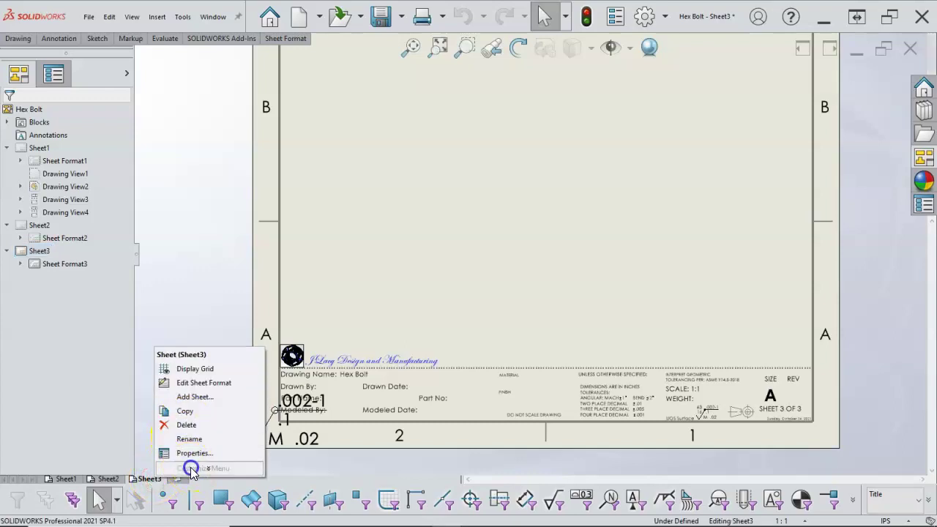
click(184, 424)
click(624, 261)
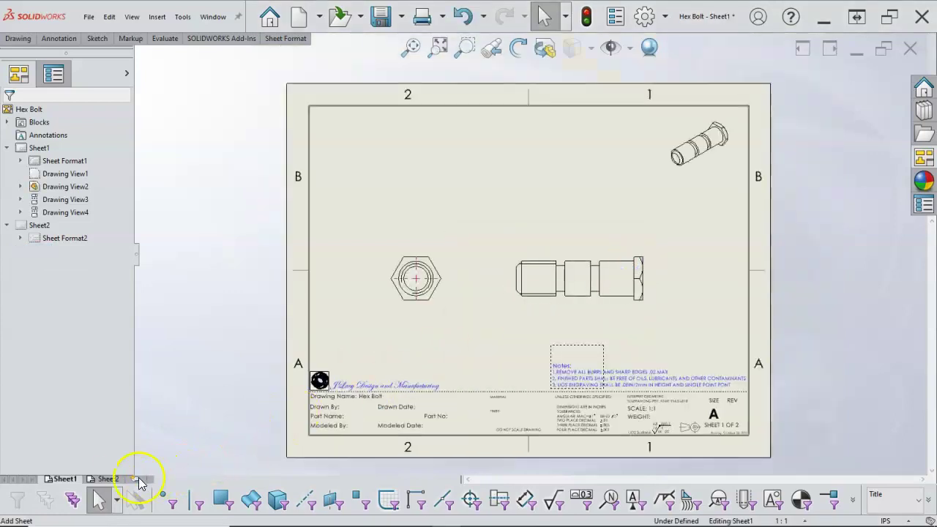
Save Sheet2's sheet format over my a-landscape.slddrt in the SW Templates folder and exit sheet format editing
click(108, 479)
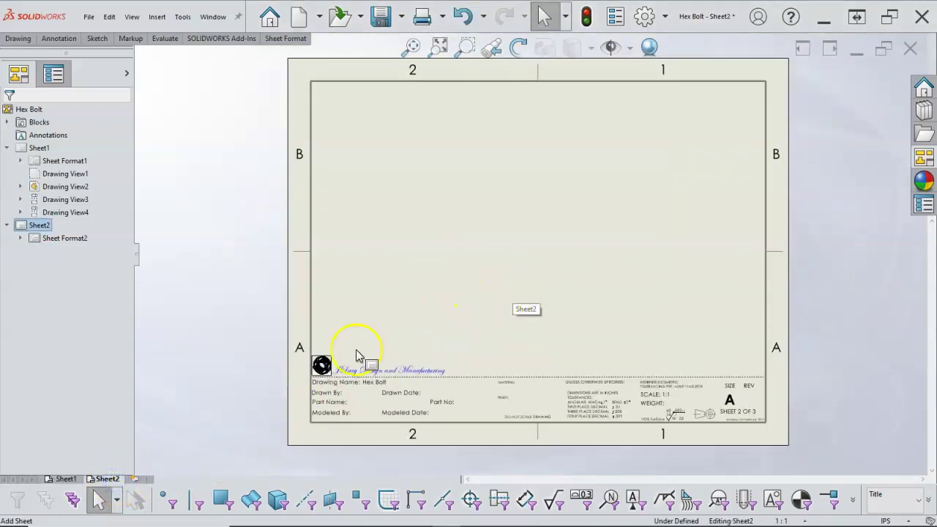
scroll(431, 369, down, 2)
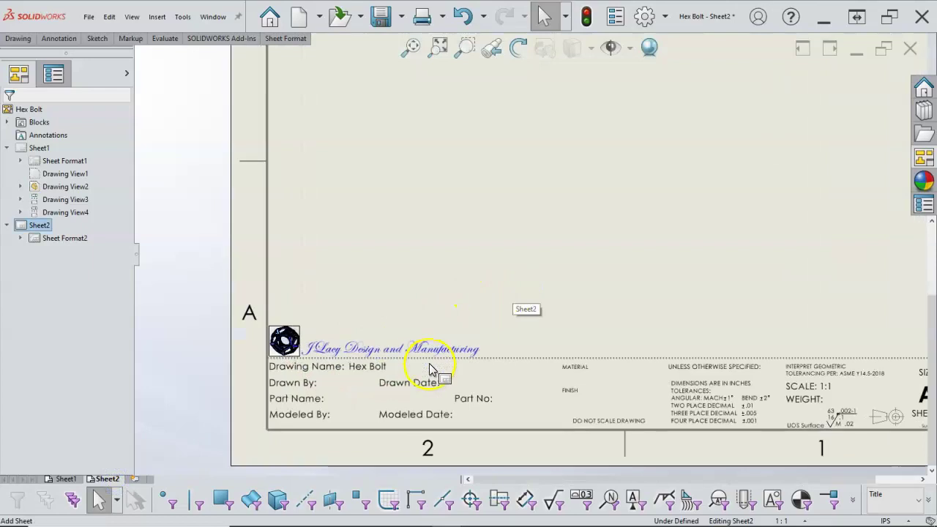
click(540, 270)
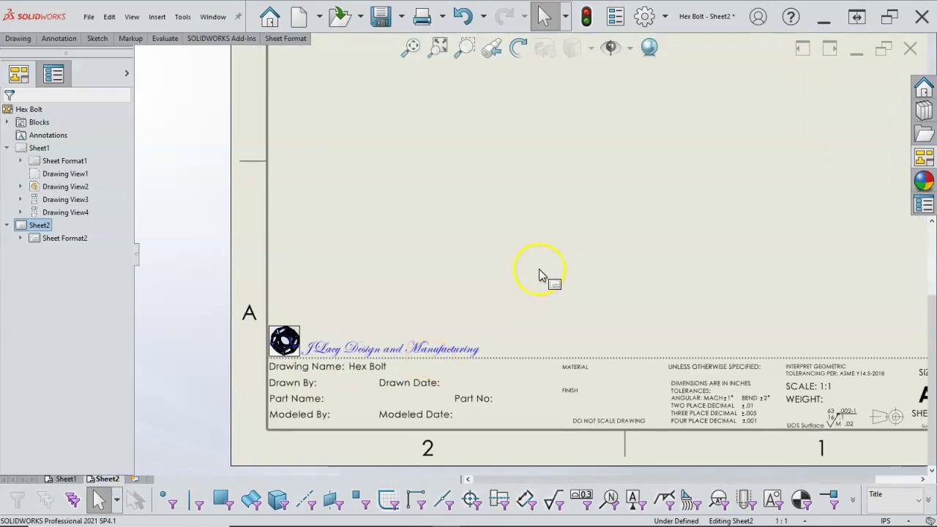
right_click(522, 208)
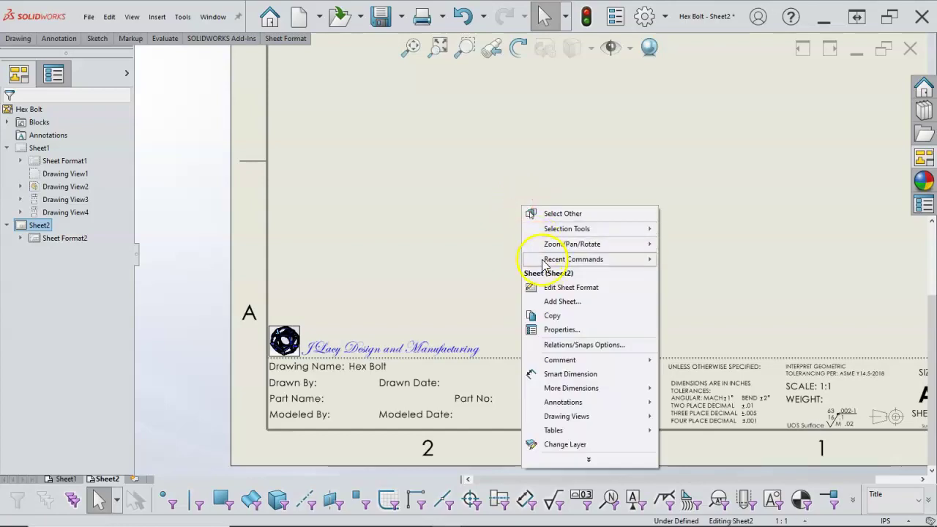
click(398, 202)
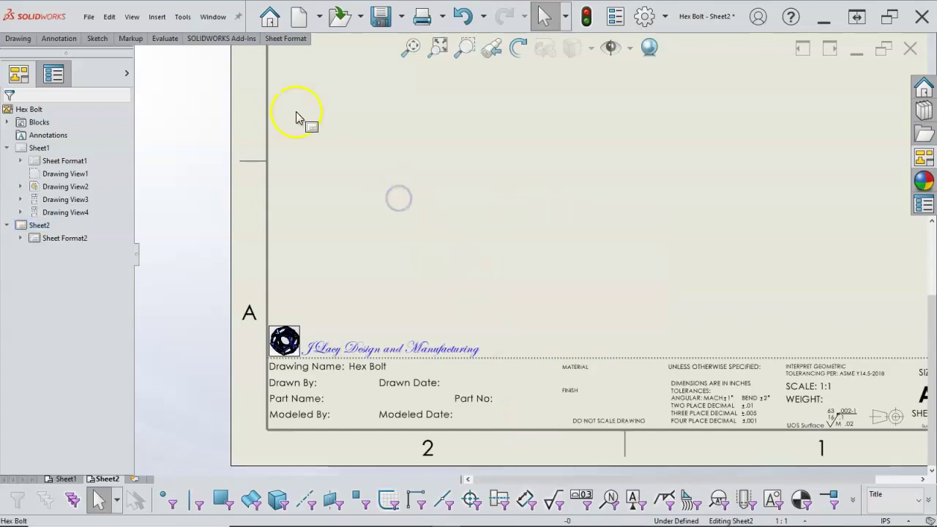
click(88, 16)
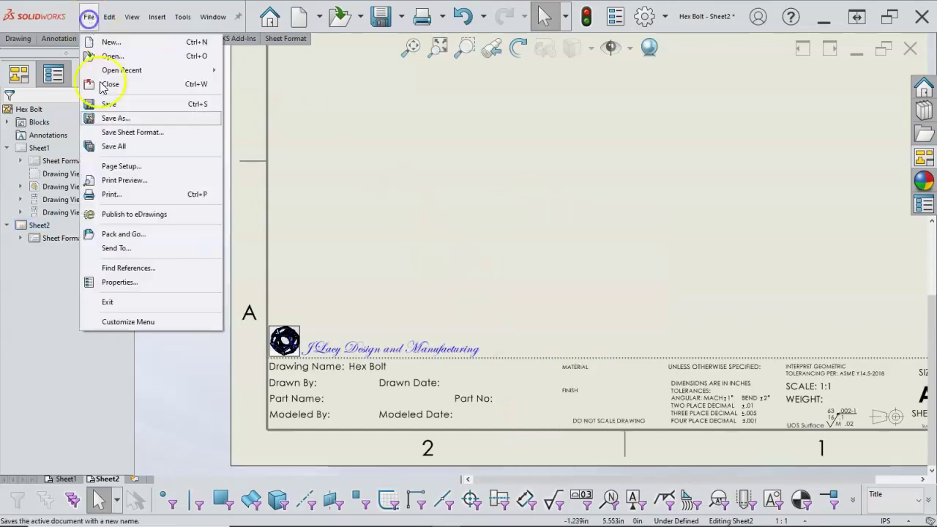
click(129, 133)
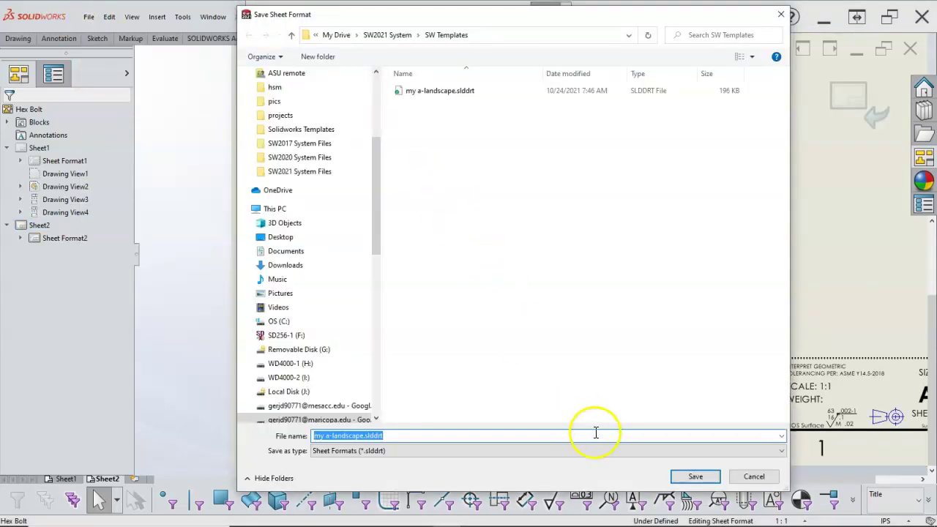
click(695, 476)
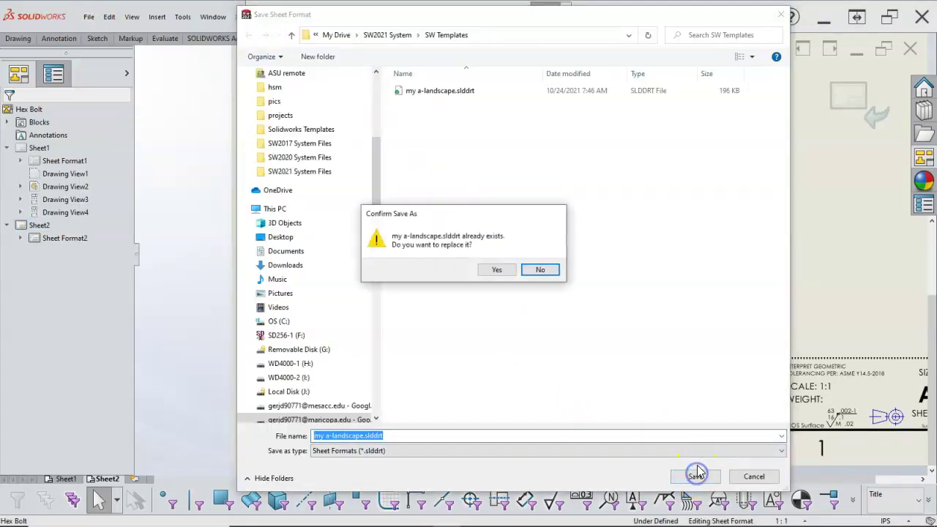
click(501, 269)
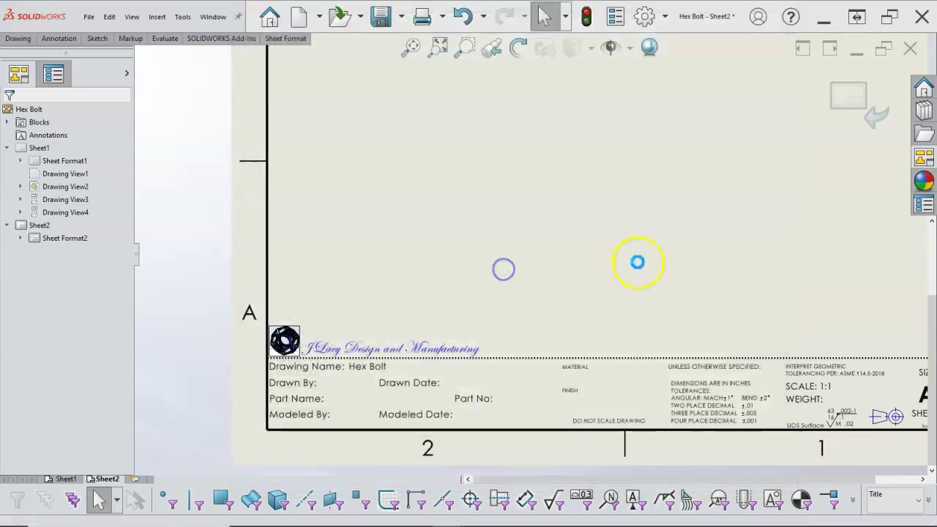
click(849, 98)
Close the Hex Bolt drawing without saving its changes
middle_click(611, 187)
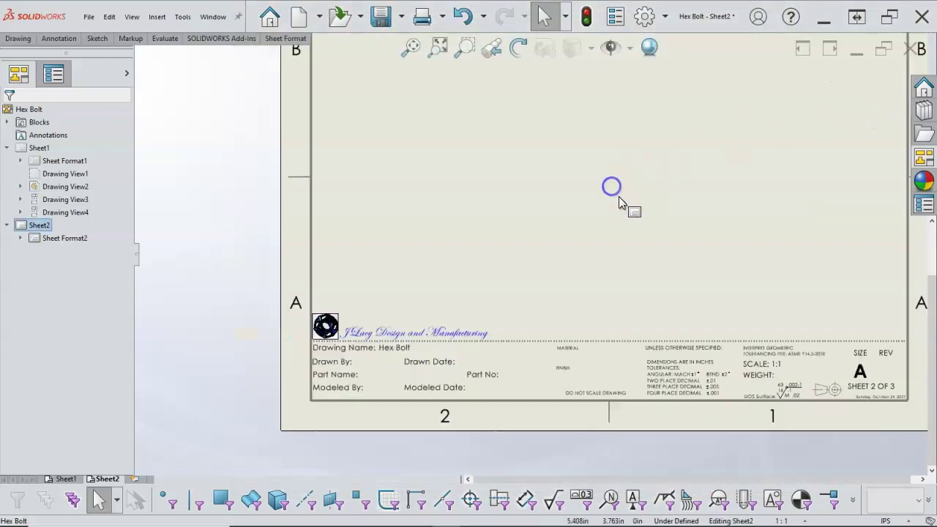
scroll(607, 209, down, 4)
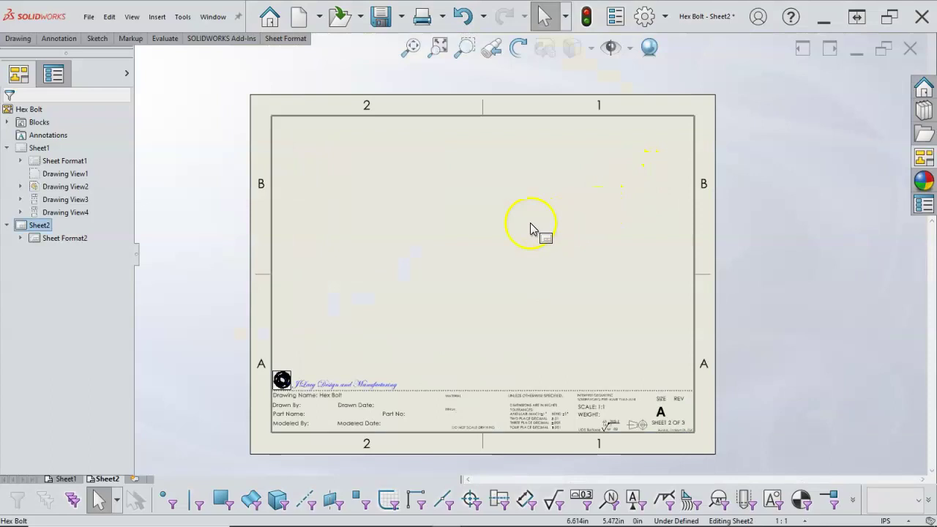
click(912, 48)
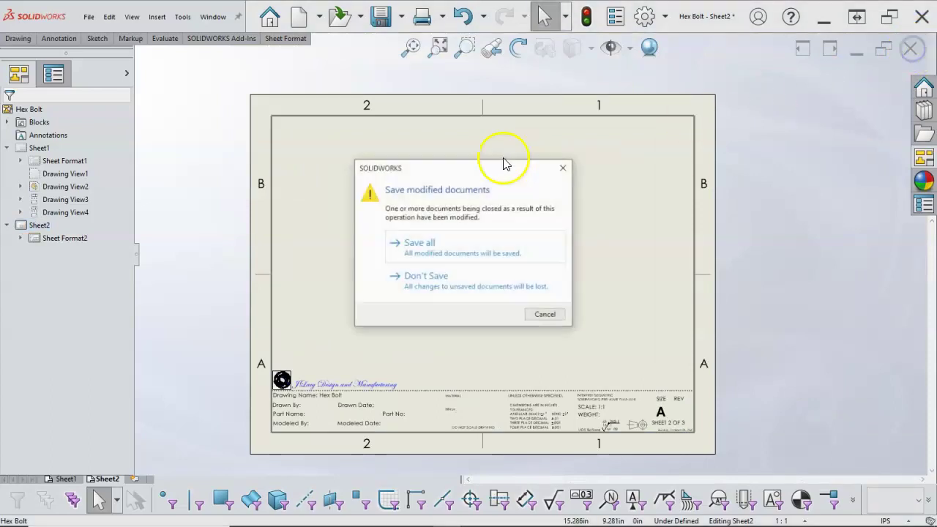
click(467, 281)
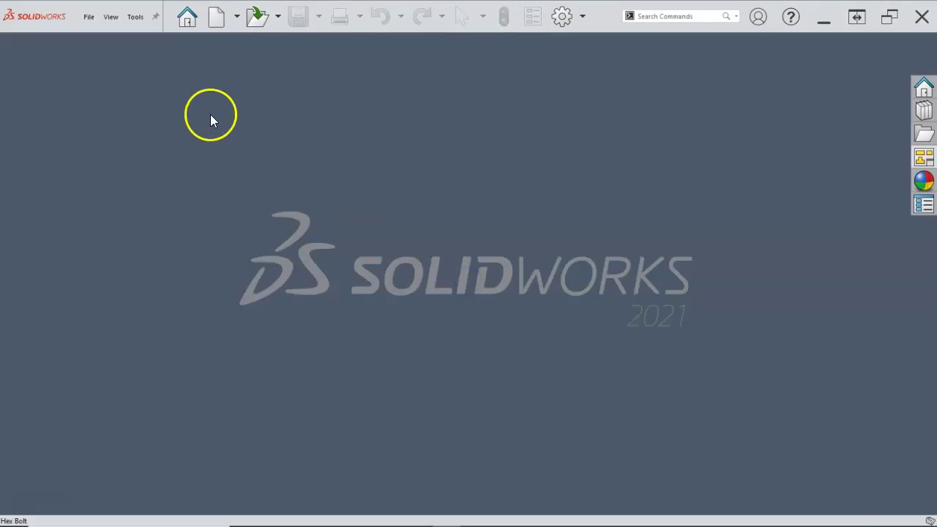
Start a new drawing from the my a-landscape template and reload its sheet format without scaling the annotations
click(216, 32)
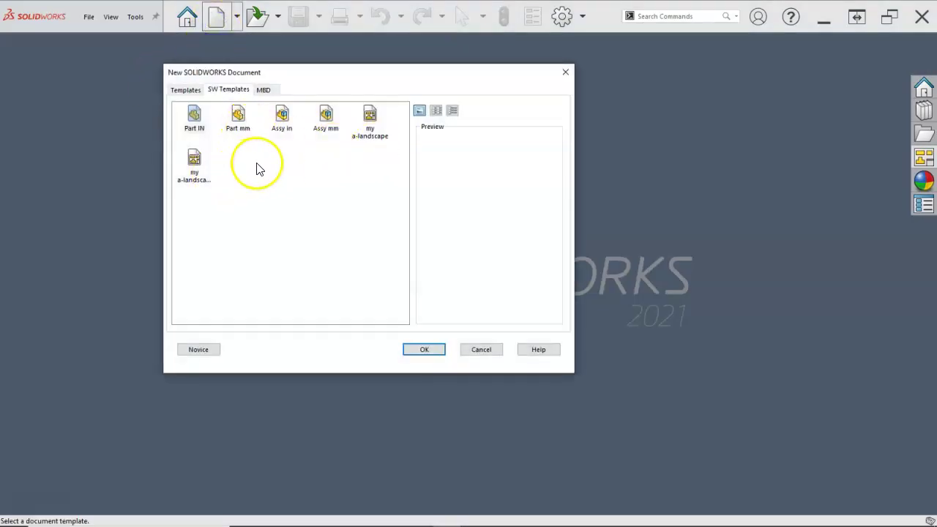
double_click(369, 119)
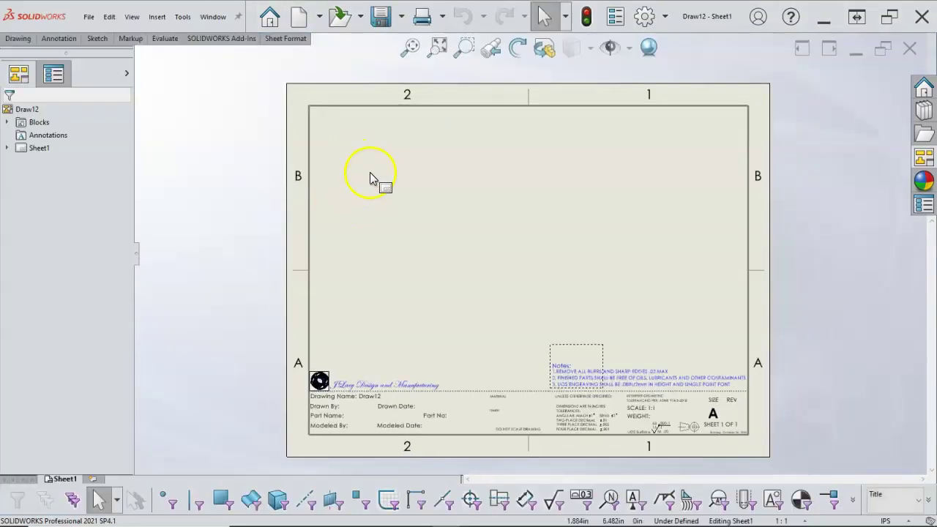
right_click(371, 176)
click(430, 312)
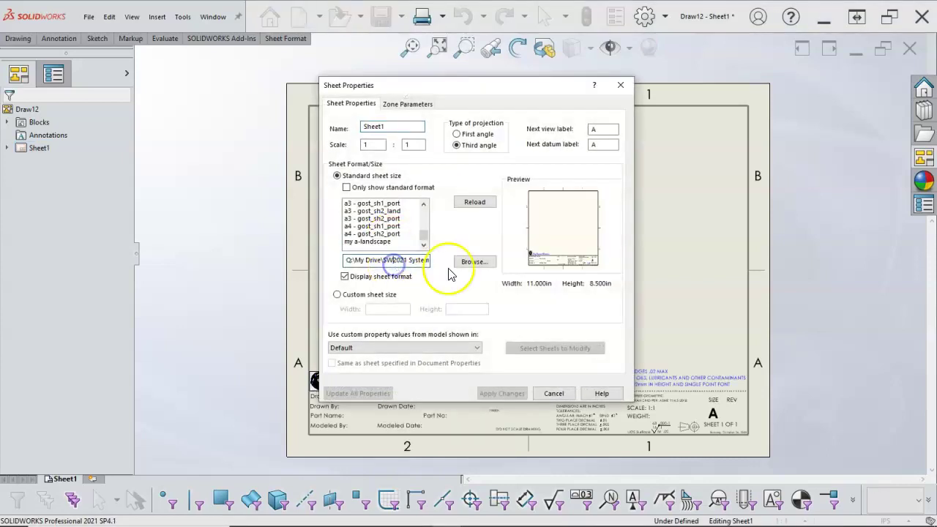
click(464, 203)
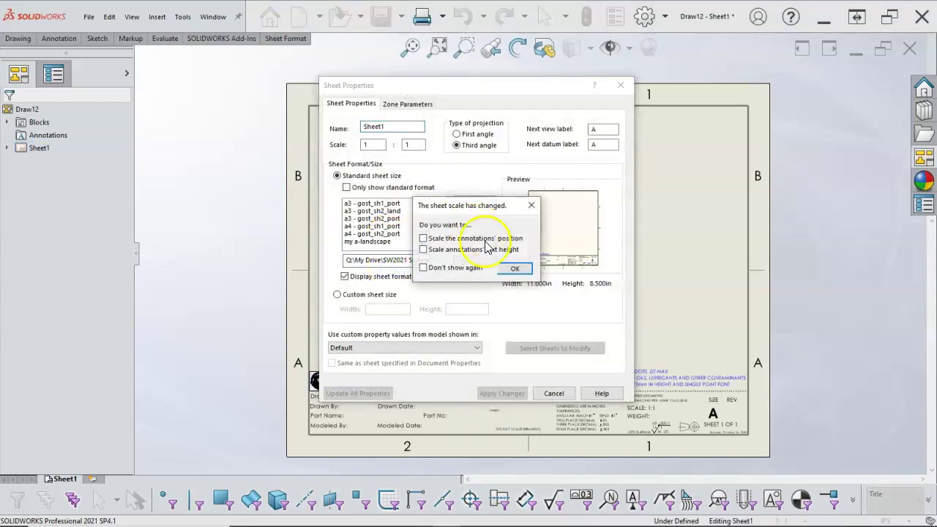
click(514, 268)
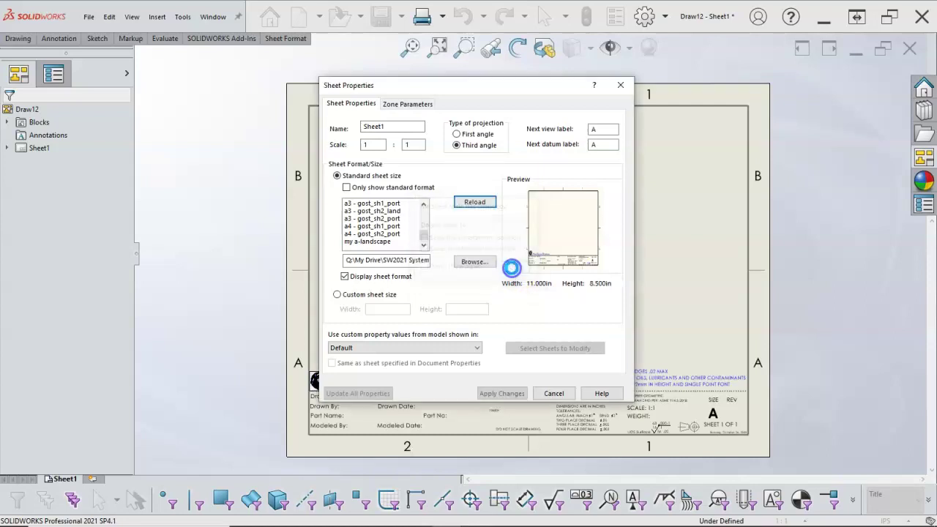
click(502, 394)
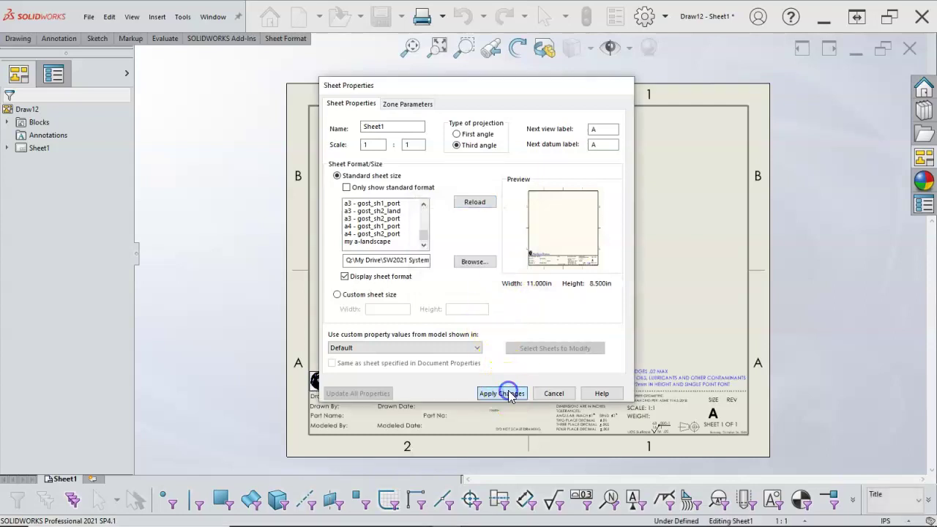
Save the drawing as a drawing template, replacing my a-landscape.DRWDOT in the SW Templates folder, and close it
click(88, 16)
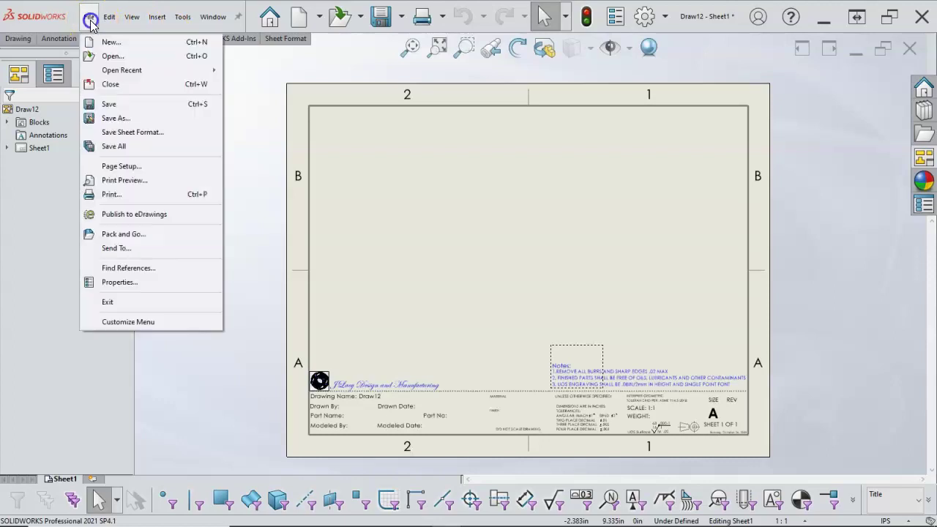
click(138, 120)
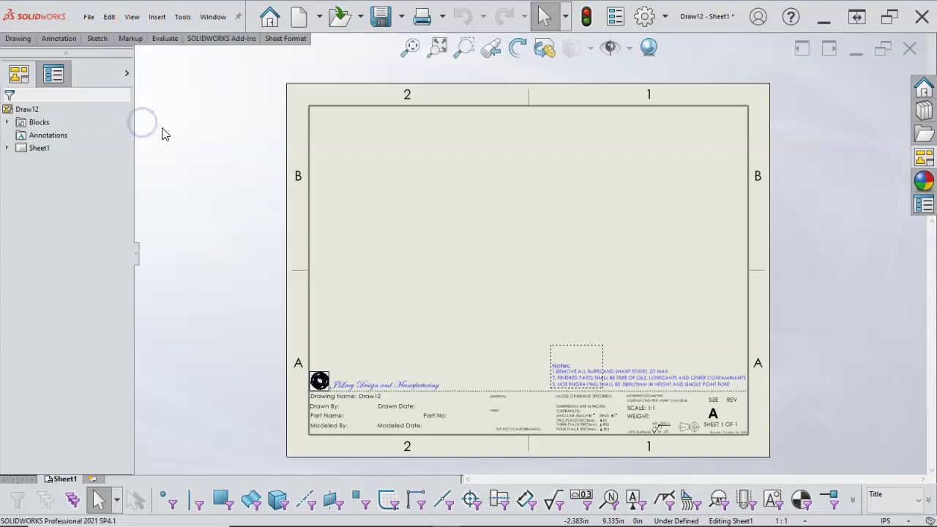
click(383, 218)
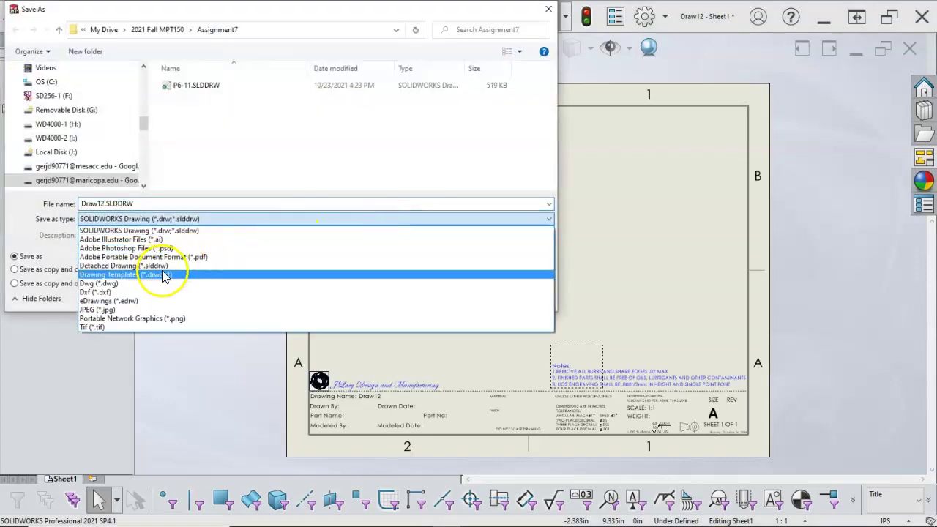
click(162, 272)
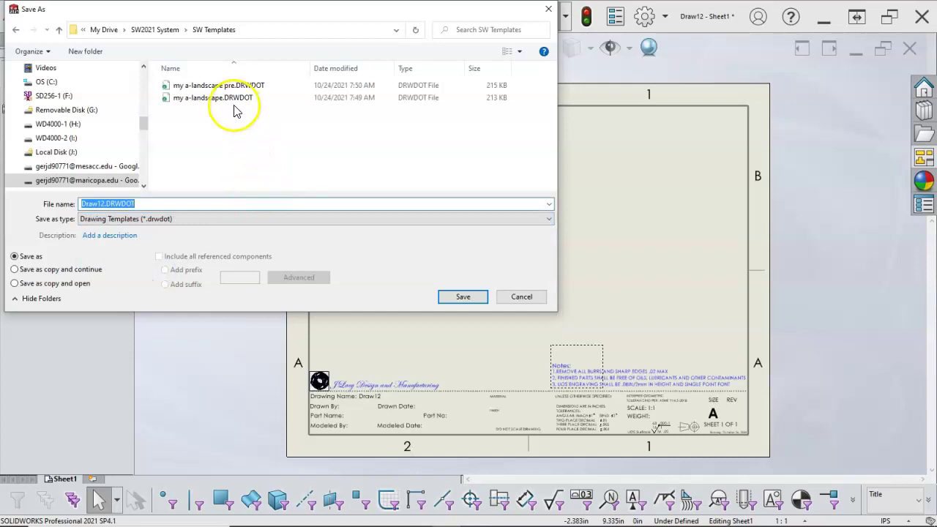
click(235, 103)
click(469, 296)
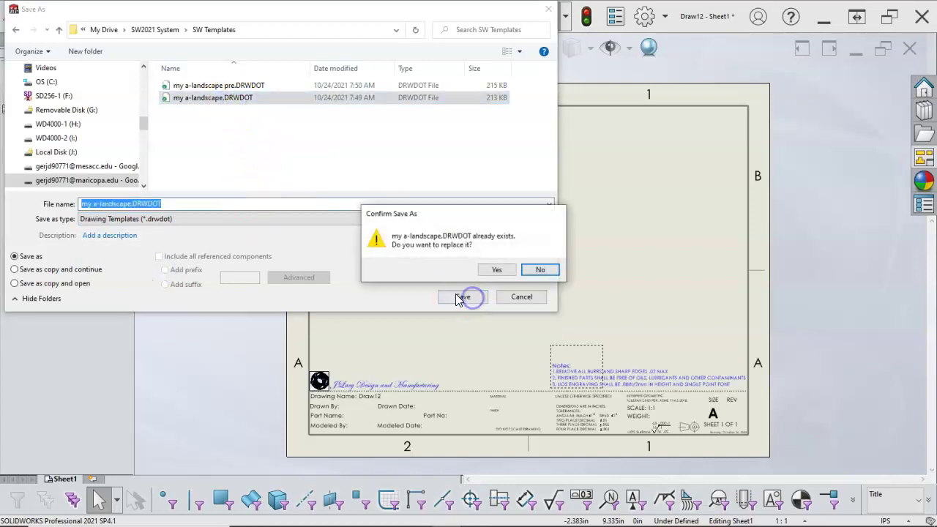
click(497, 271)
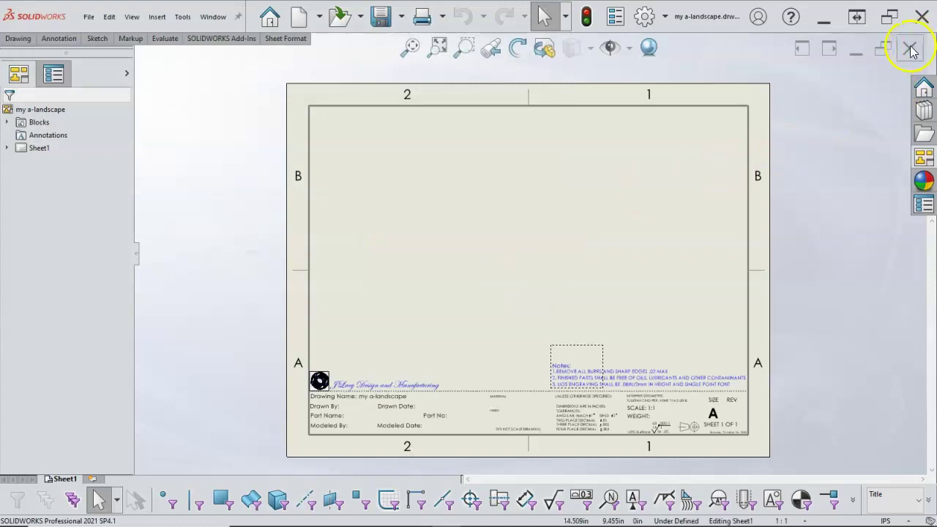
click(909, 48)
Create a new drawing from the updated my a-landscape template and add a second sheet to it
click(220, 28)
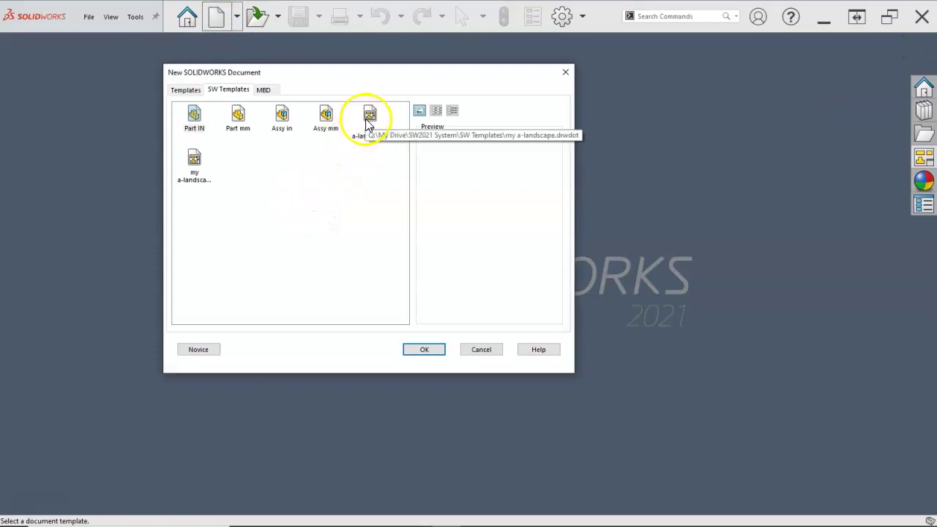
double_click(366, 119)
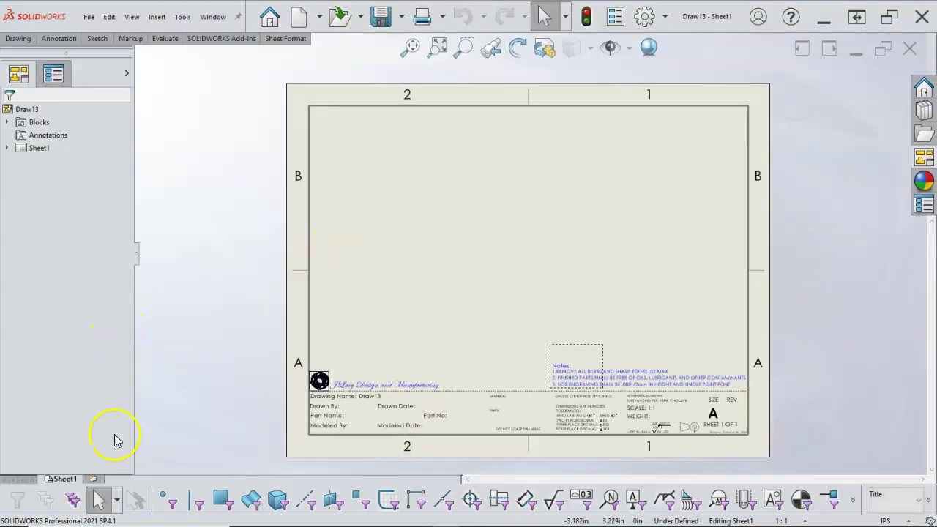
click(93, 479)
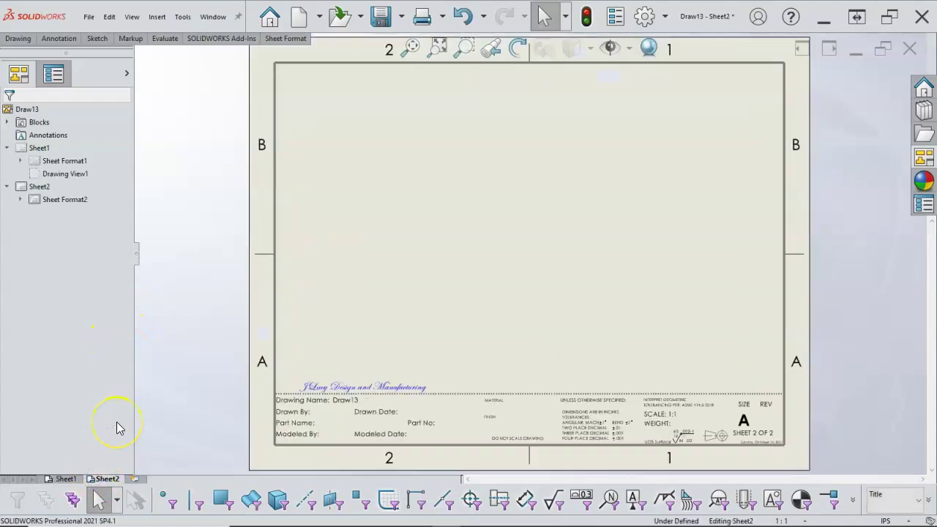
Compare Sheet1 and Sheet2 of the new drawing, examining the logo, title block and notes on each sheet
click(406, 265)
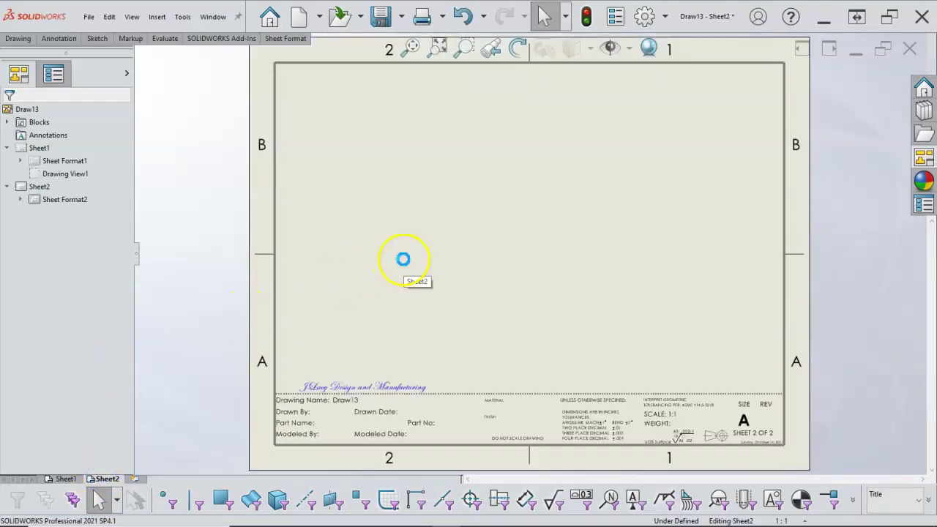
click(430, 245)
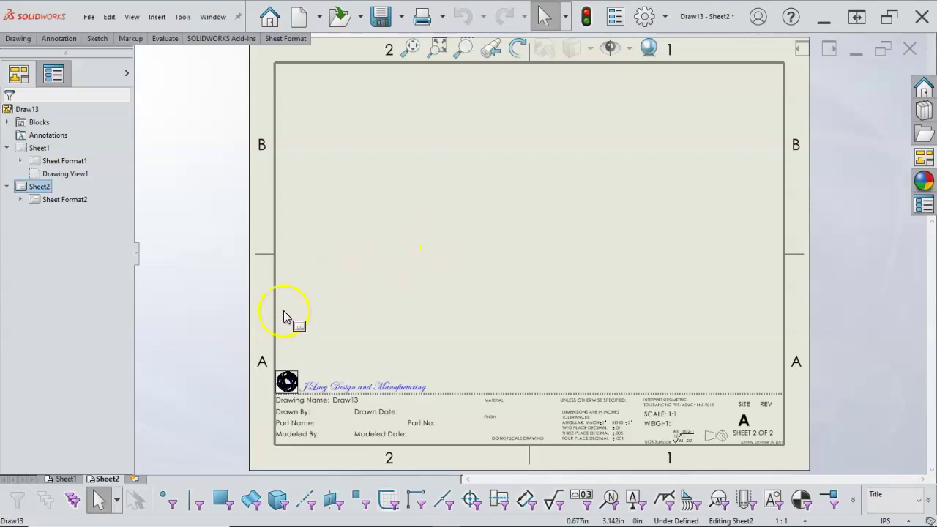
click(300, 346)
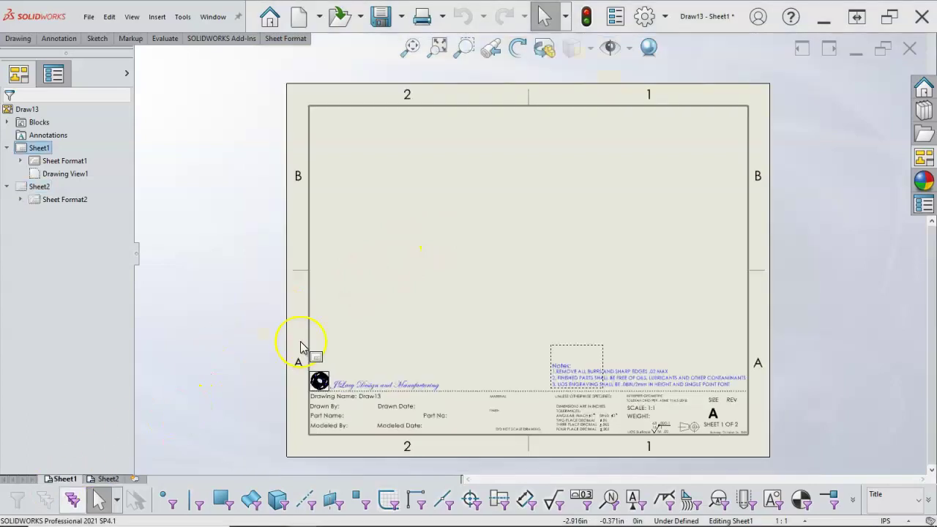
click(299, 358)
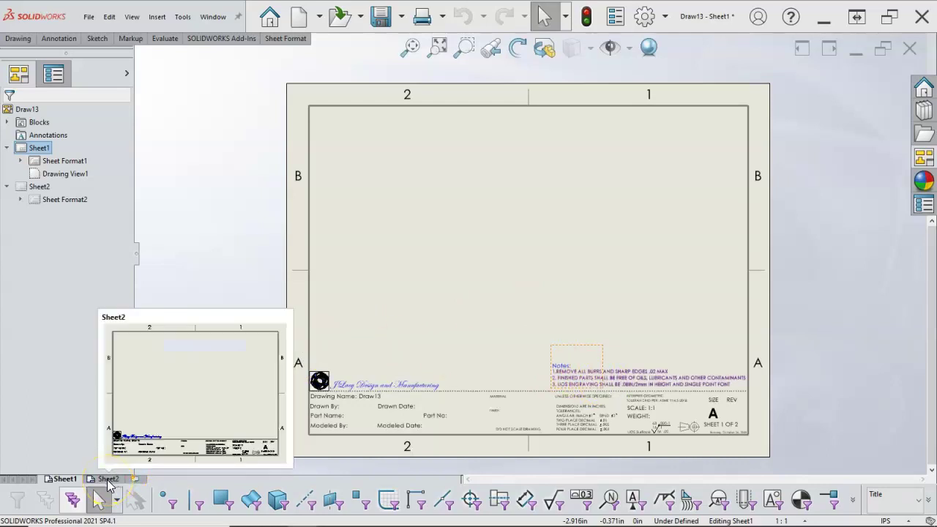
click(108, 480)
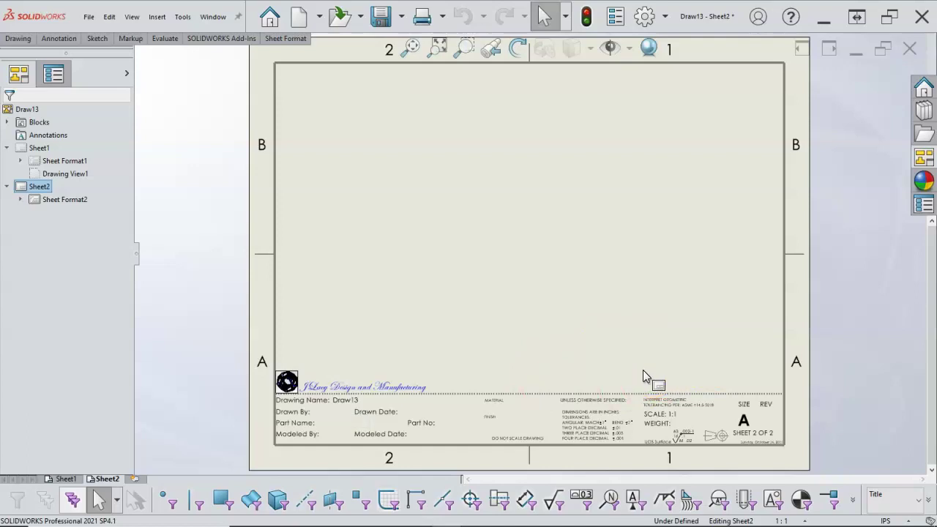
click(65, 480)
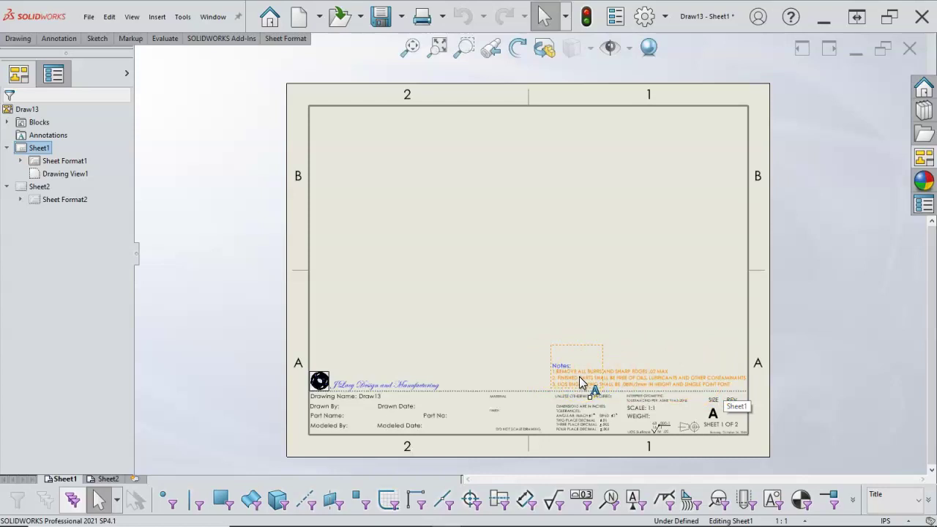
drag(580, 380, 534, 310)
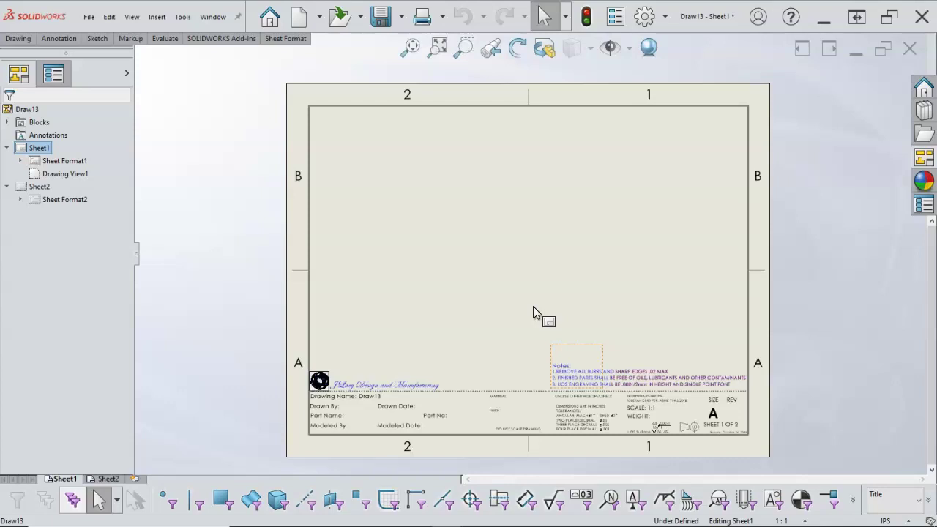
click(564, 304)
Close the test drawing without saving and open the recent drawing P6-11.SLDDRW
click(910, 49)
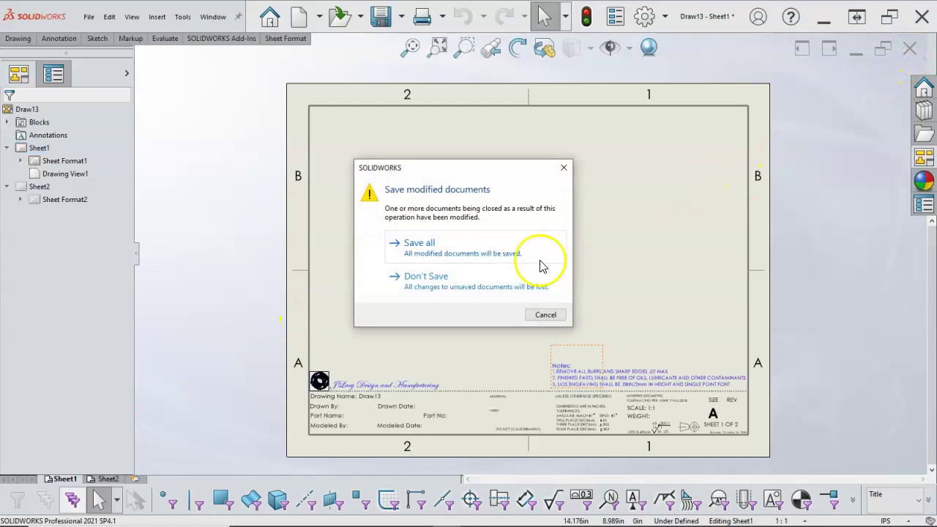
click(440, 282)
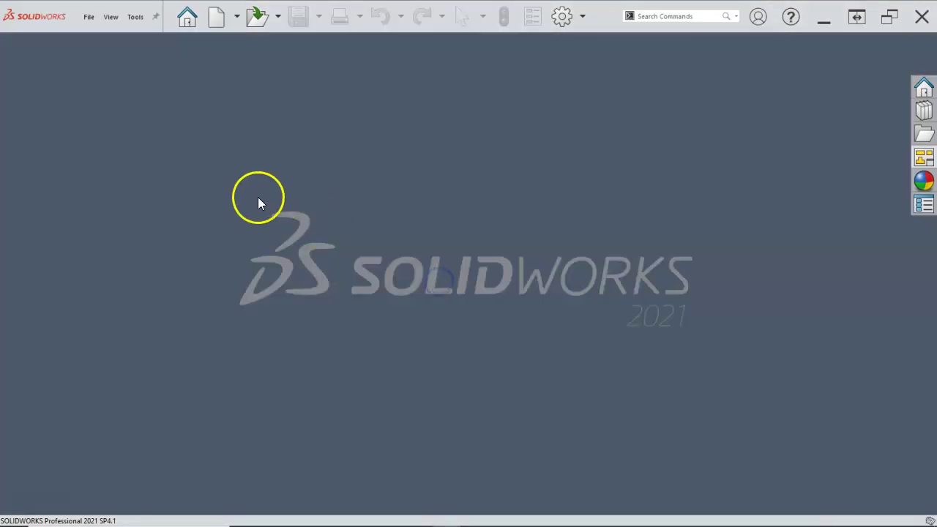
click(89, 16)
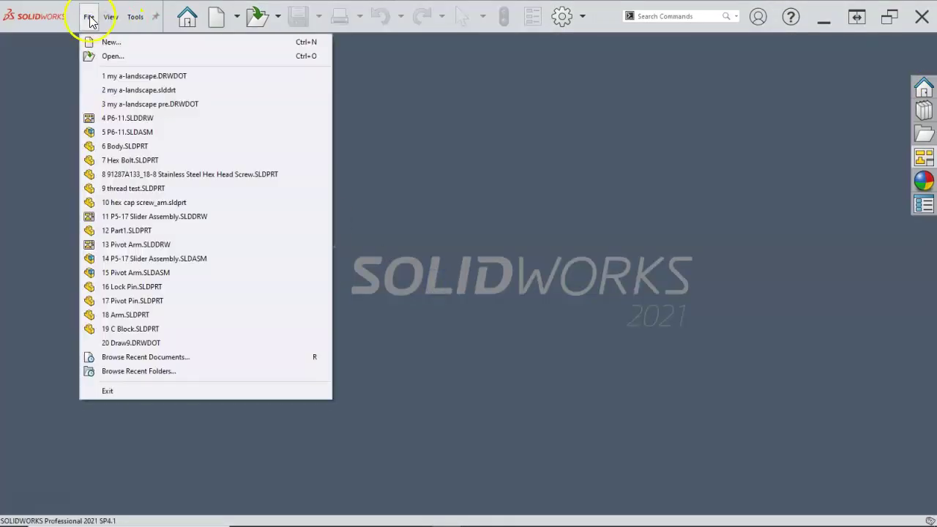
click(111, 117)
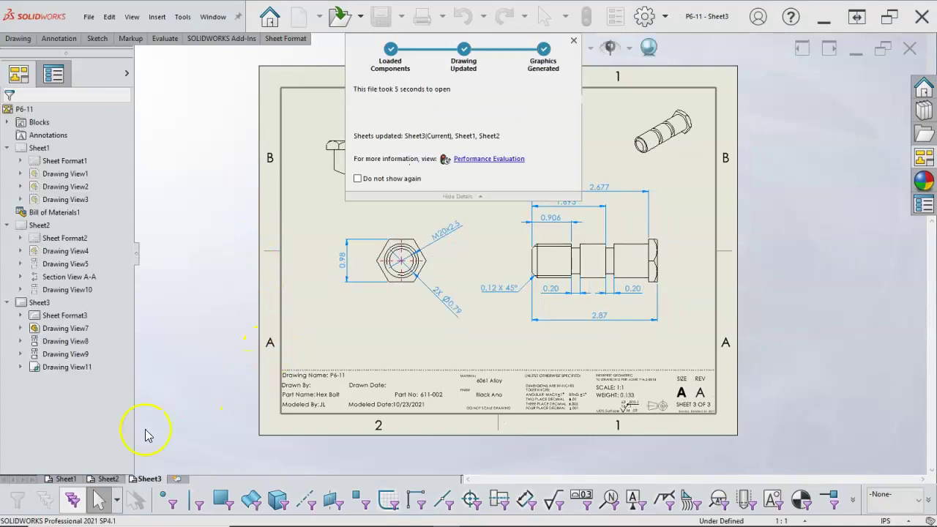
Reload the my a-landscape sheet format on Sheet1 of P6-11 without scaling annotation position or text height, and apply it
click(64, 479)
right_click(411, 371)
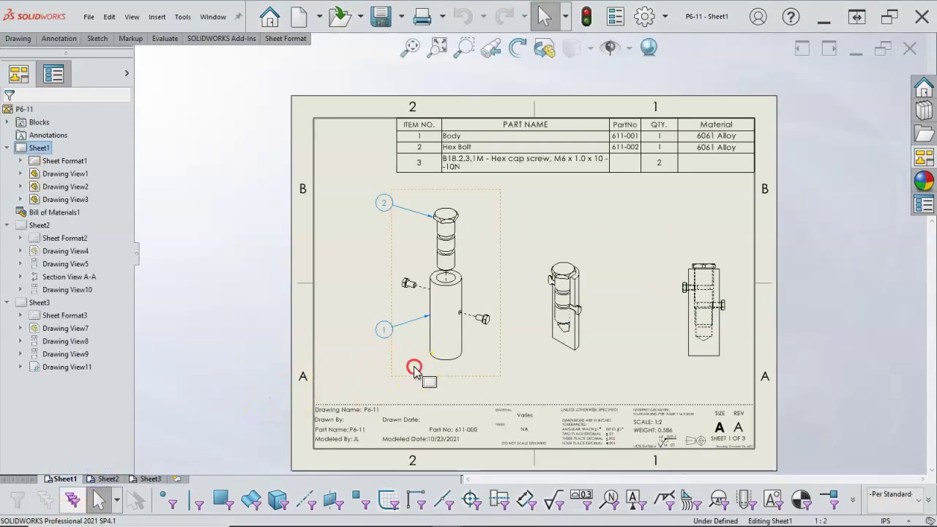
right_click(345, 311)
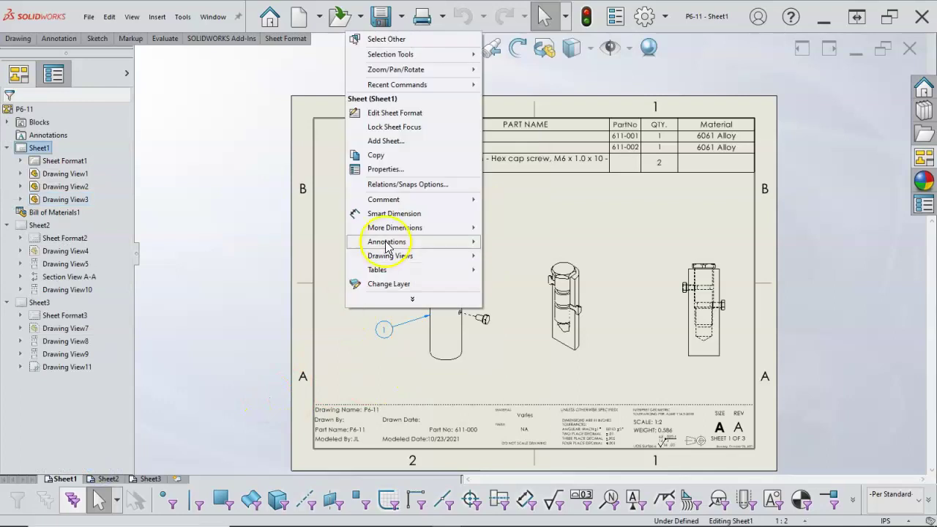
click(379, 170)
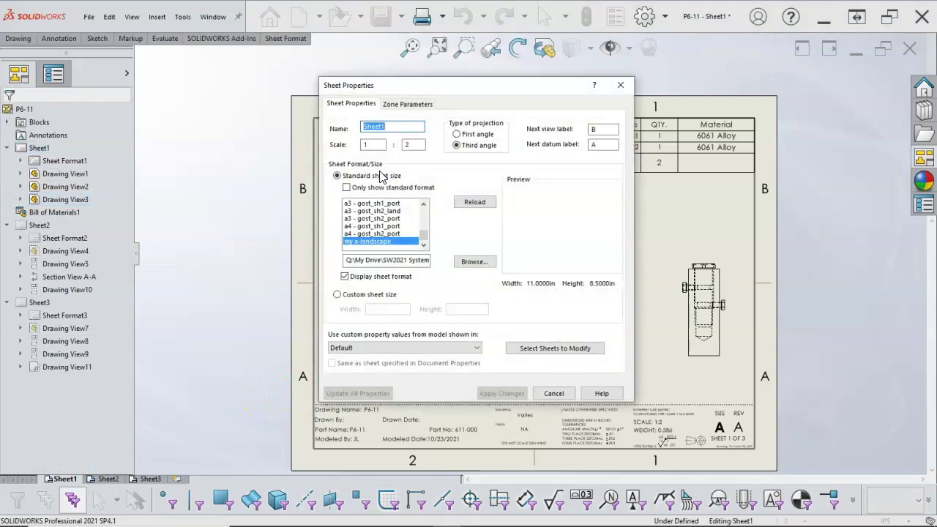
click(472, 207)
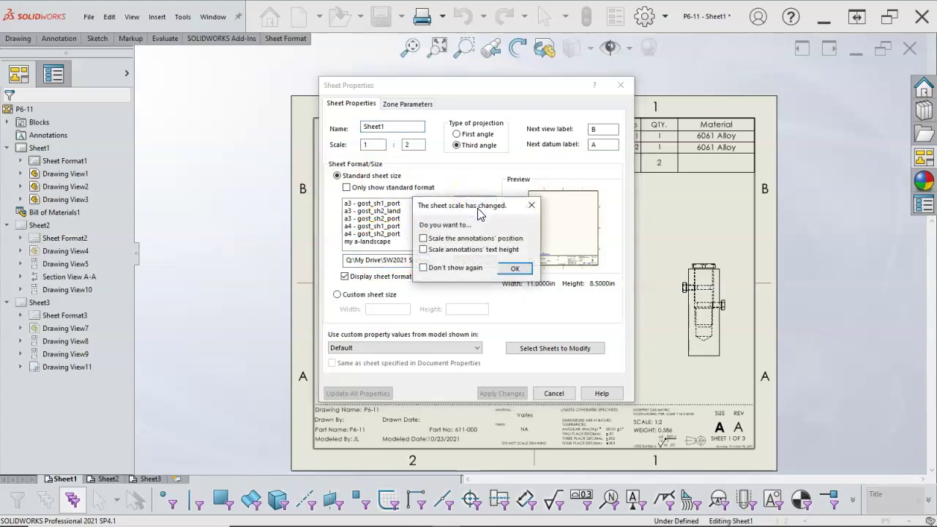
click(511, 269)
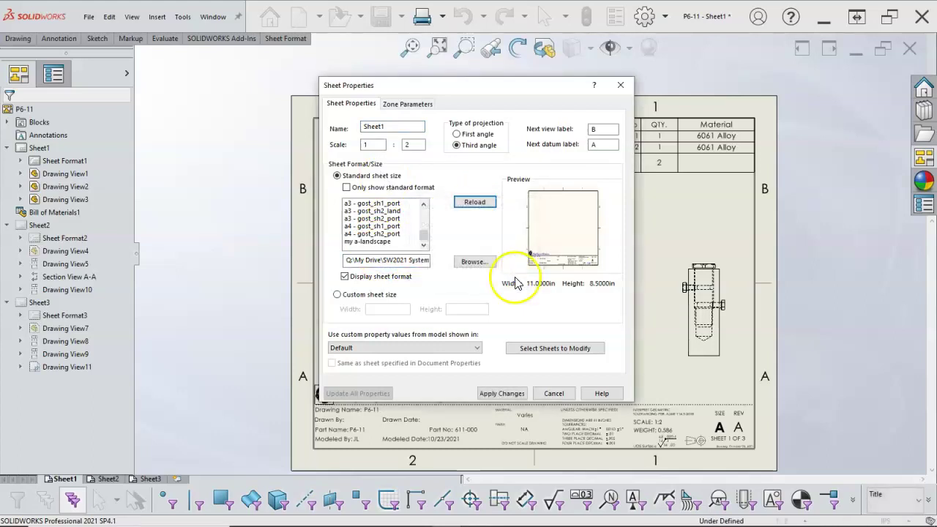
click(499, 394)
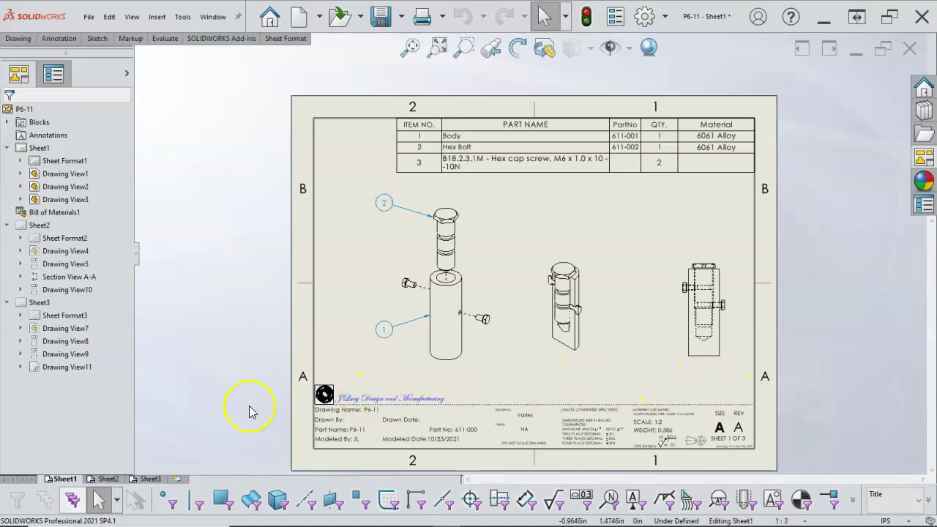
Reload the my a-landscape sheet format on Sheet2, include Sheet3 in the sheets to modify, and apply the changes
click(107, 480)
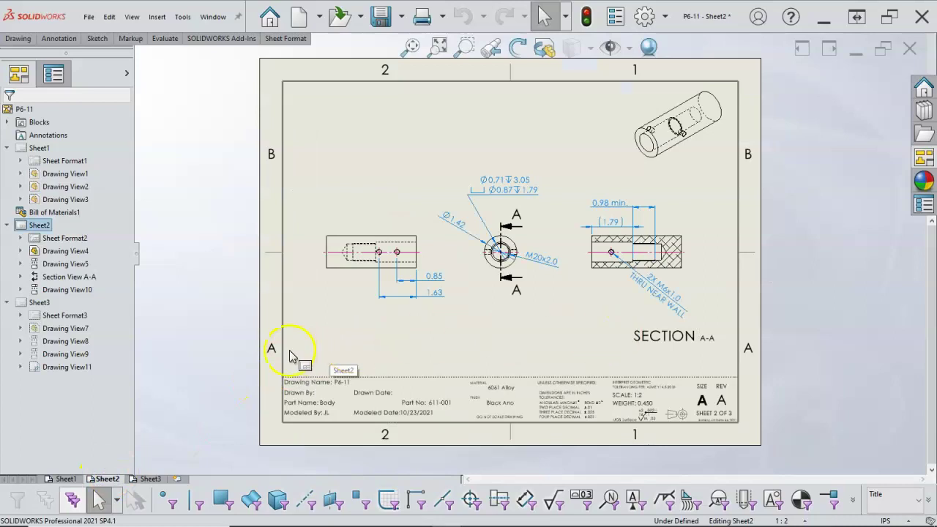
right_click(330, 353)
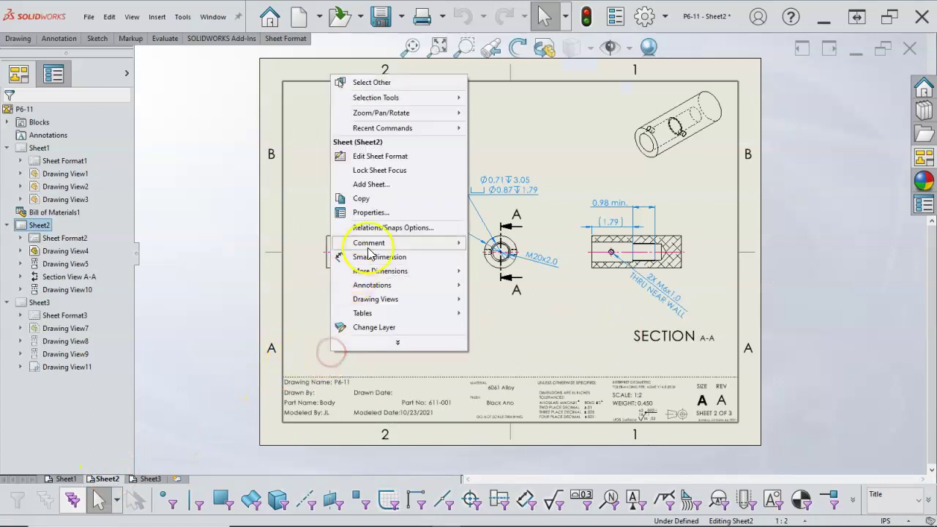
click(379, 213)
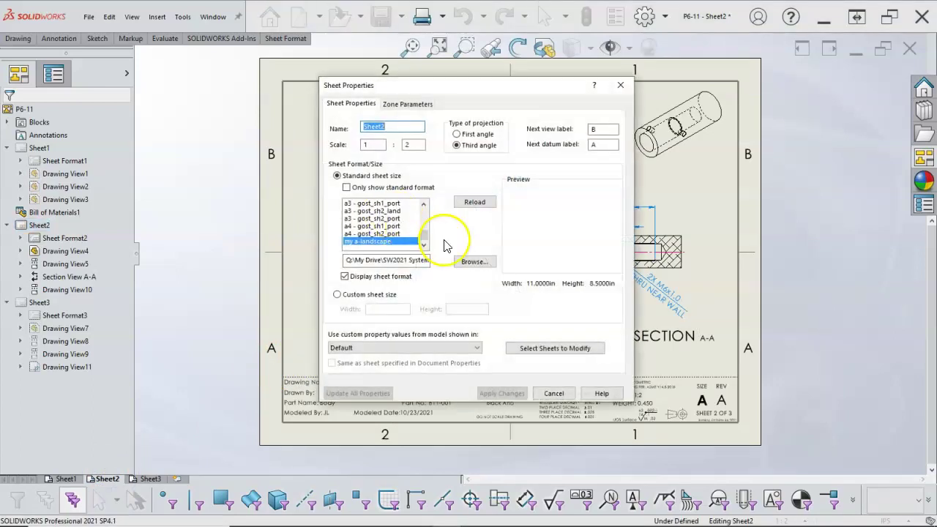
click(474, 209)
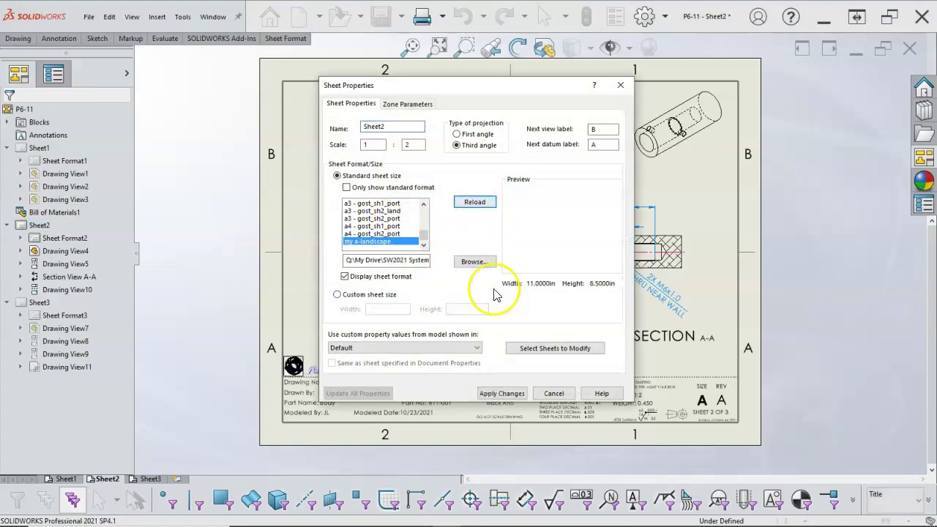
click(526, 349)
click(503, 279)
click(501, 279)
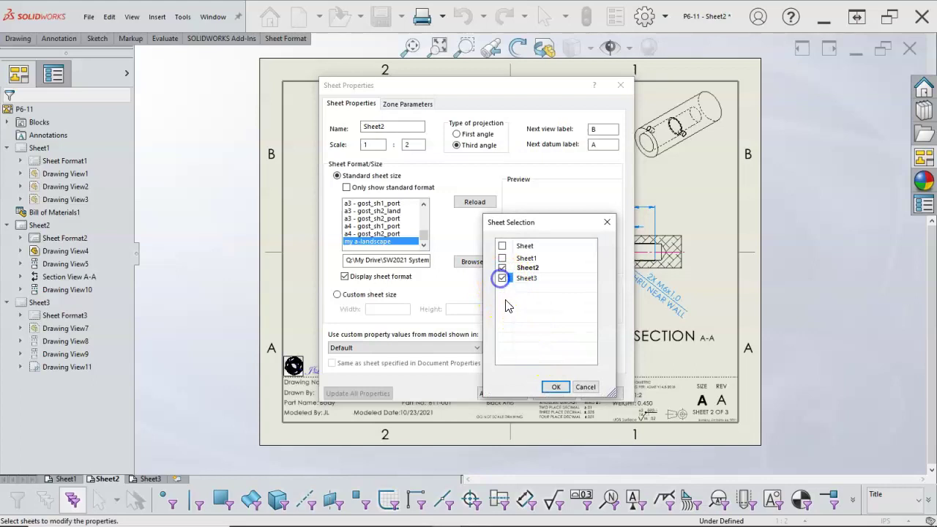
click(555, 388)
click(495, 392)
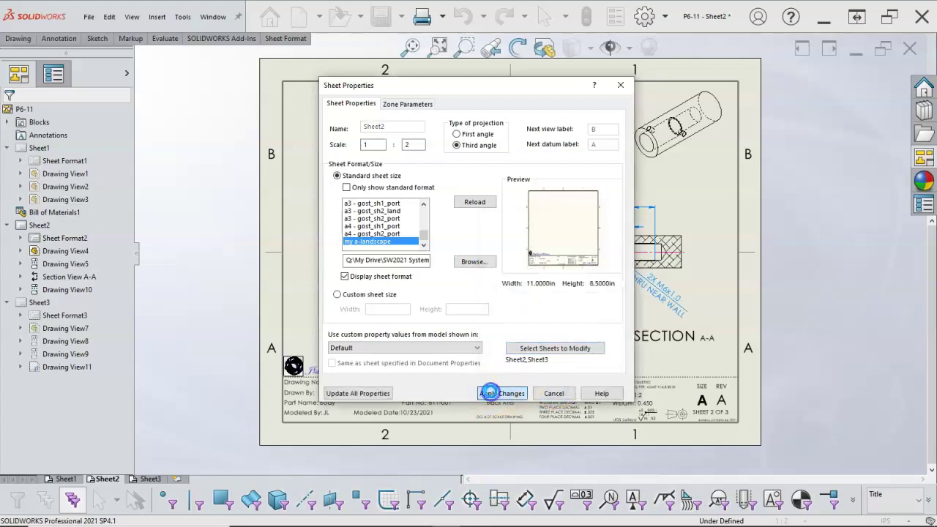
Reload the my a-landscape sheet format in Sheet3's own sheet properties and apply the change
click(149, 479)
mouse_move(148, 479)
mouse_down()
mouse_move(246, 393)
mouse_move(443, 330)
mouse_move(300, 387)
mouse_move(345, 333)
mouse_up()
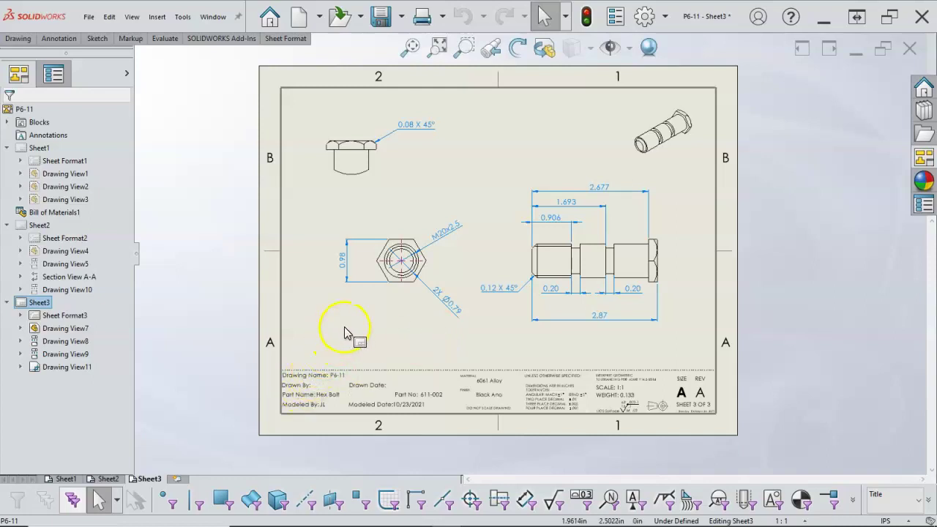
right_click(345, 333)
click(311, 316)
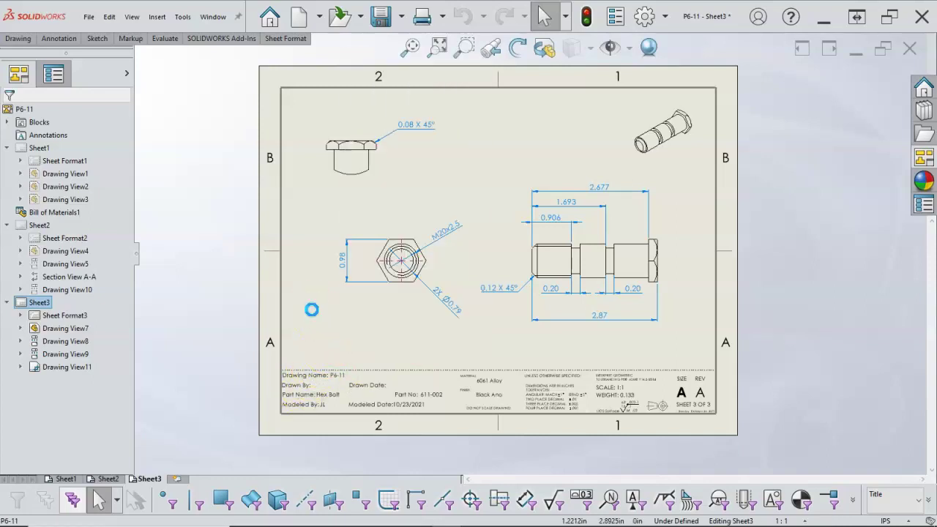
right_click(337, 314)
click(379, 175)
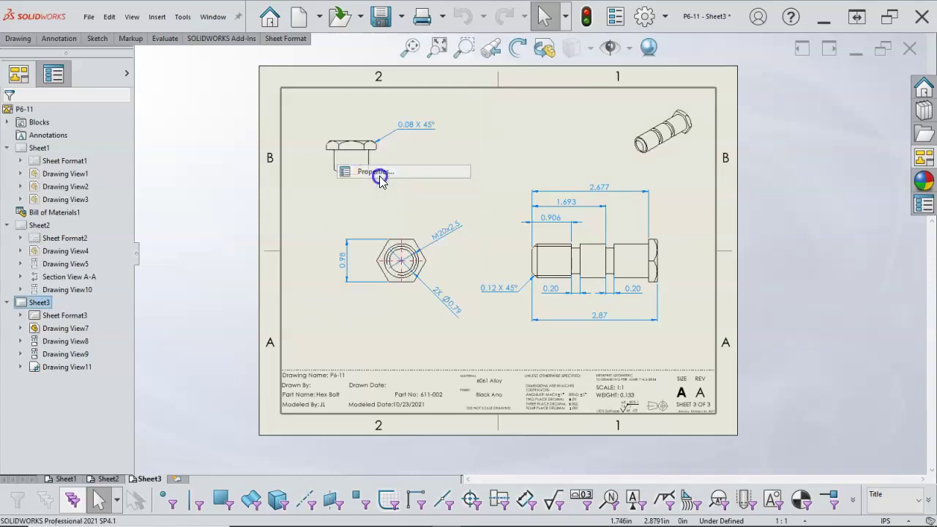
click(456, 202)
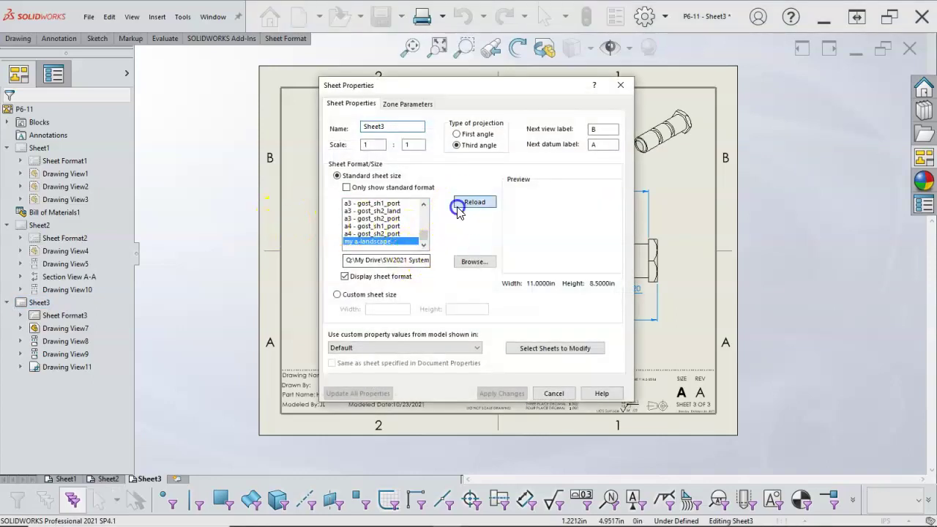
click(506, 393)
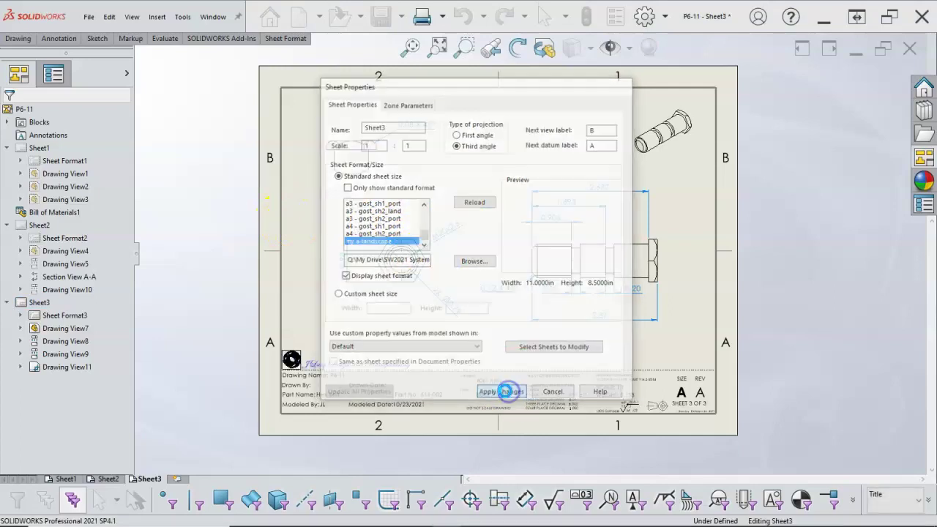